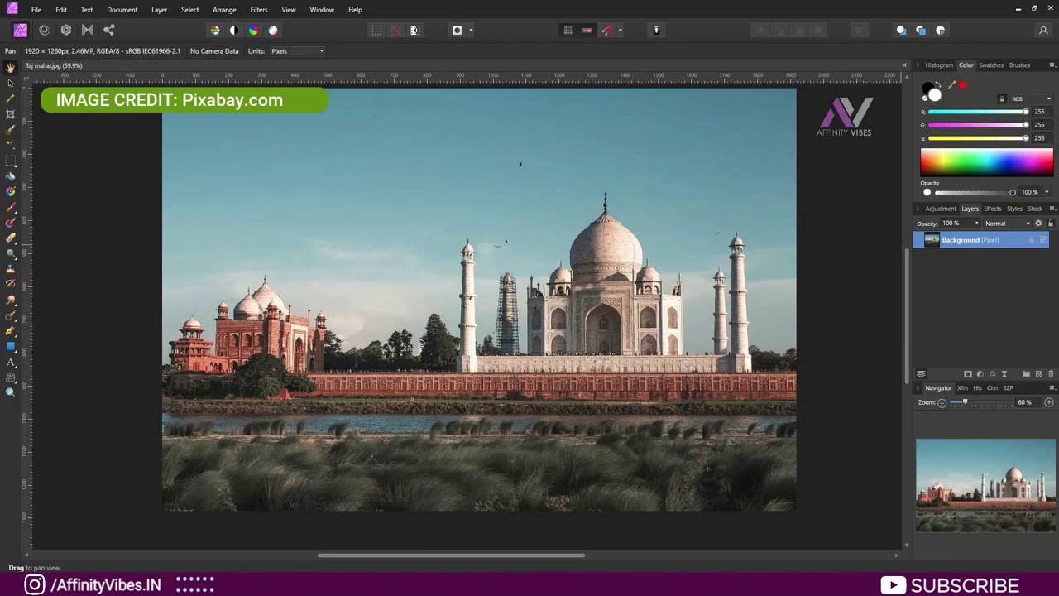
# Rename the Background layer to 'Original' and duplicate it as a Copy layer.
pyautogui.doubleClick(960, 239)
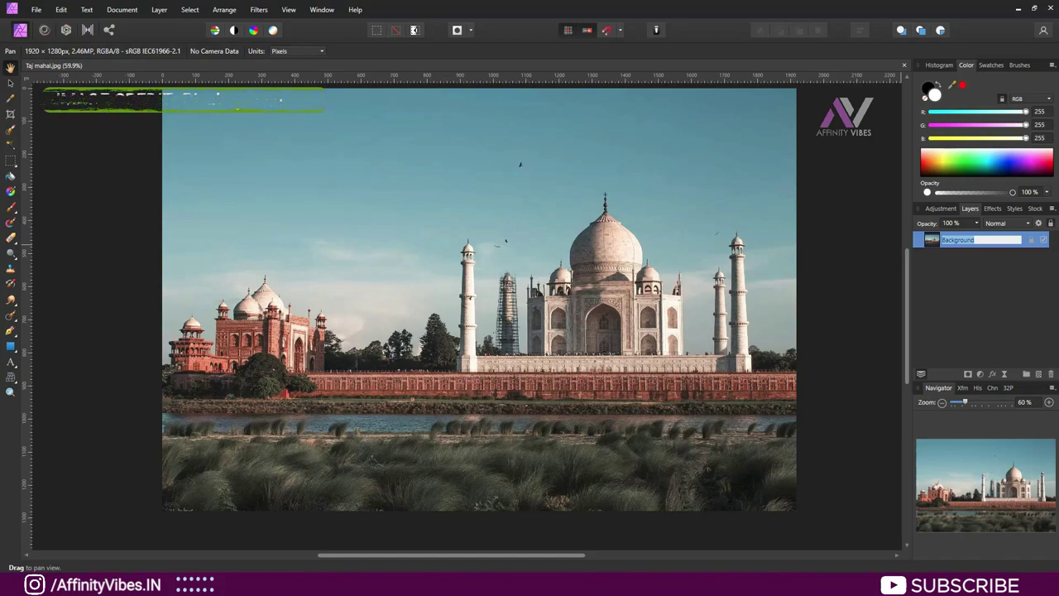
pyautogui.write('Original')
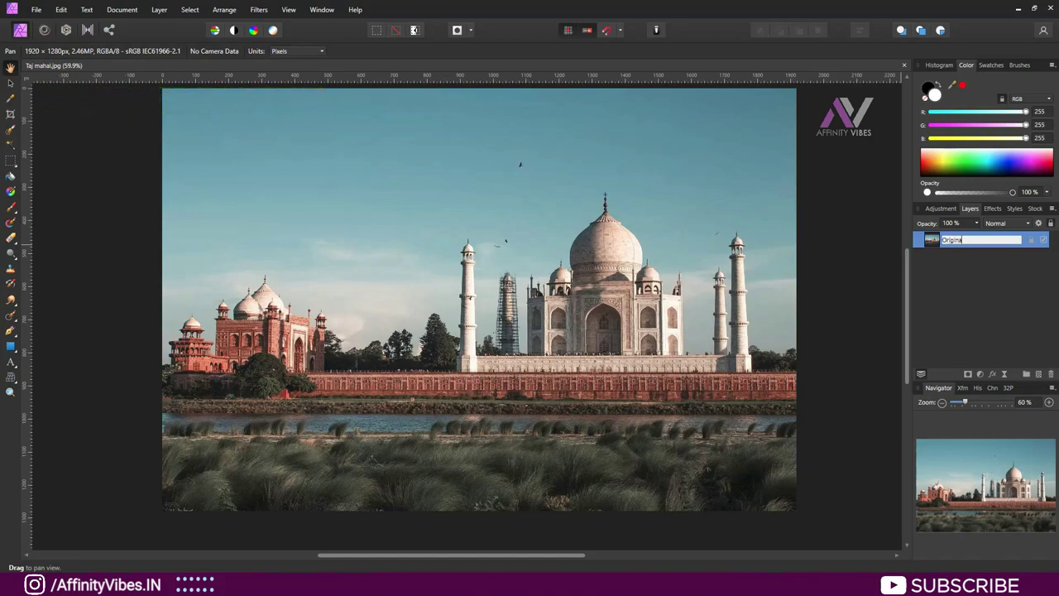
pyautogui.press('Return')
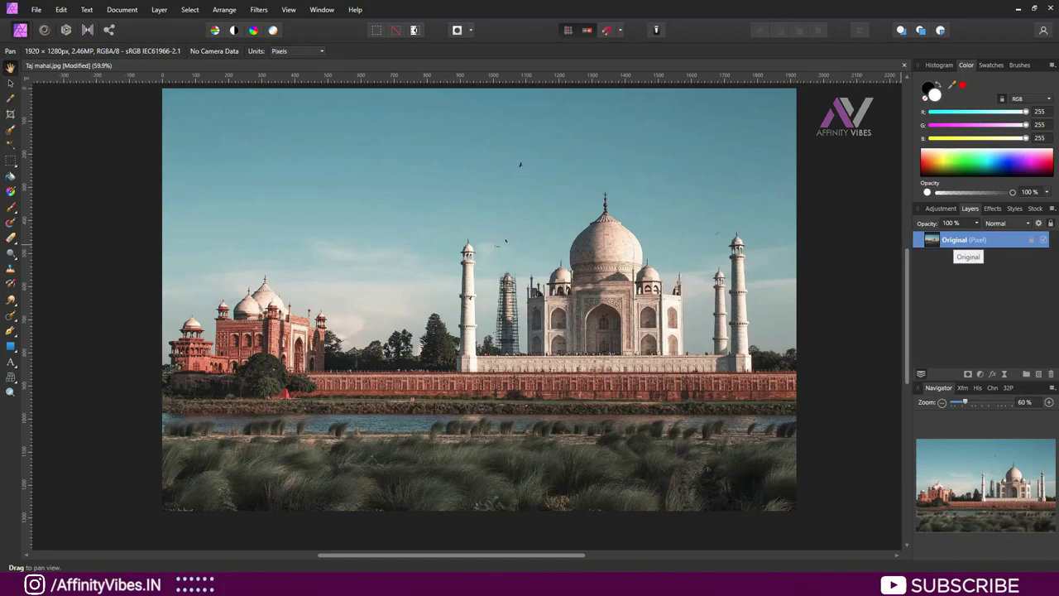
pyautogui.hotkey('ctrl', 'j')
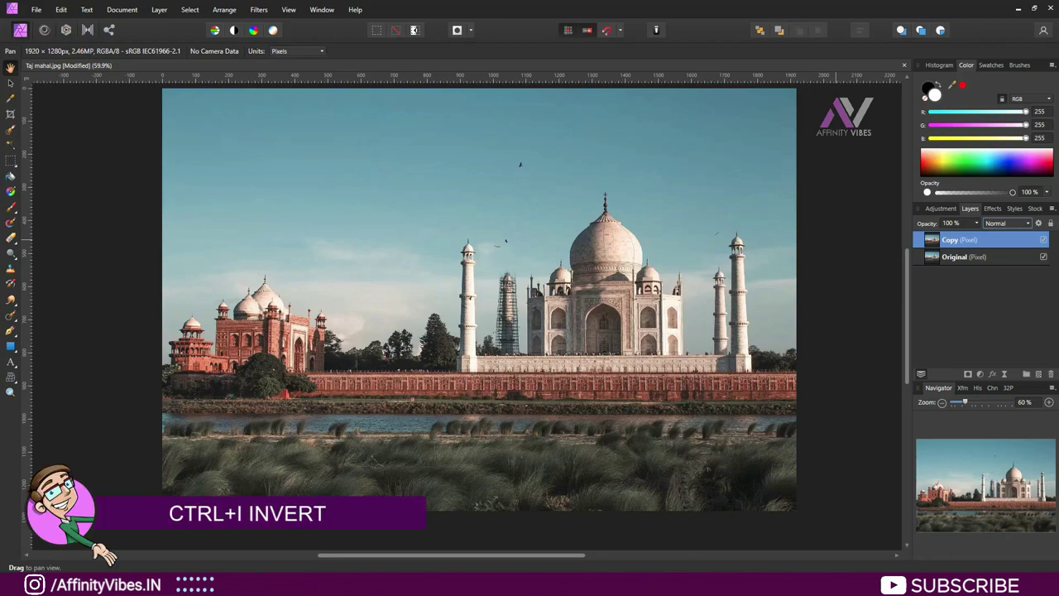
# Invert the Copy layer and set its blend mode to Color Dodge.
pyautogui.hotkey('ctrl', 'i')
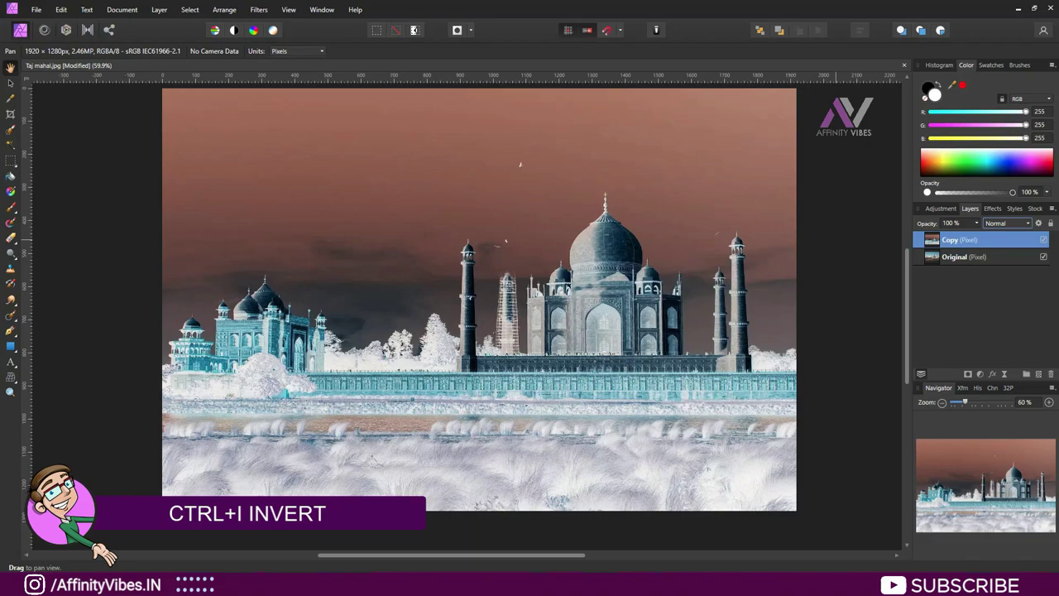
pyautogui.click(1006, 222)
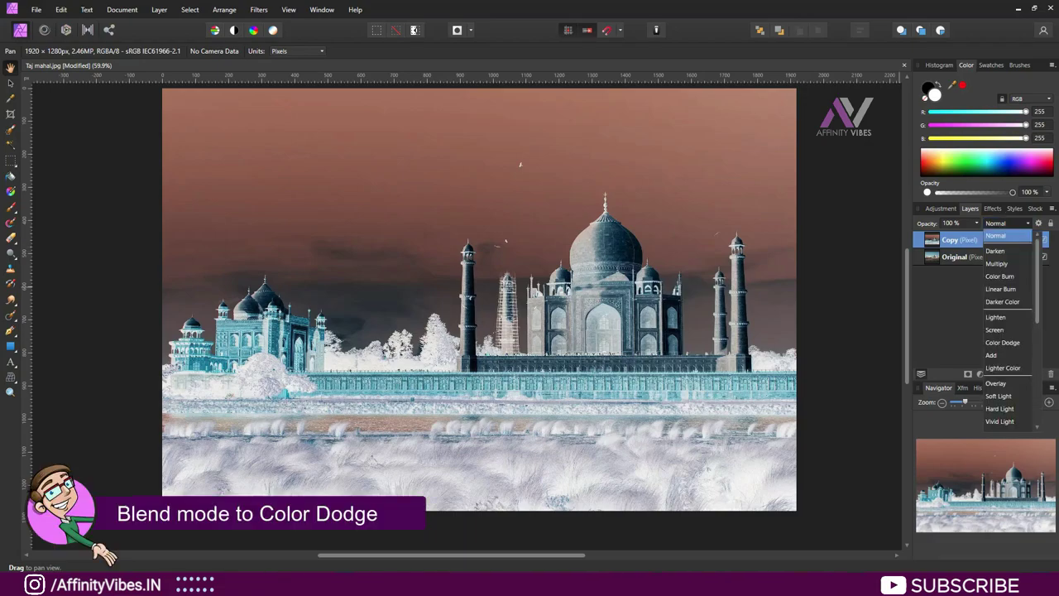
pyautogui.scroll(-2, 1008, 331)
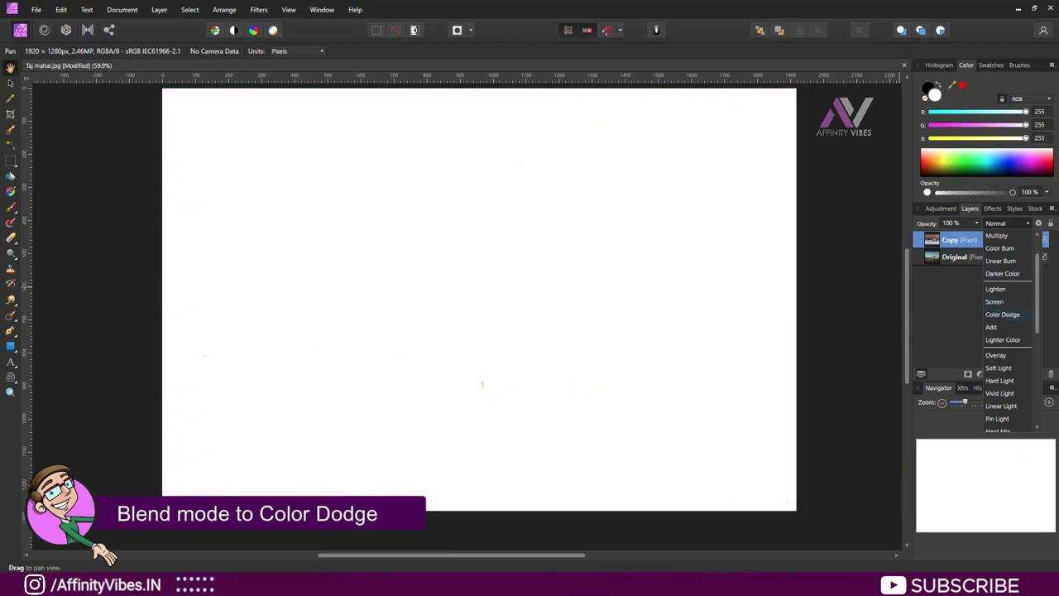
pyautogui.click(1002, 314)
pyautogui.click(1005, 373)
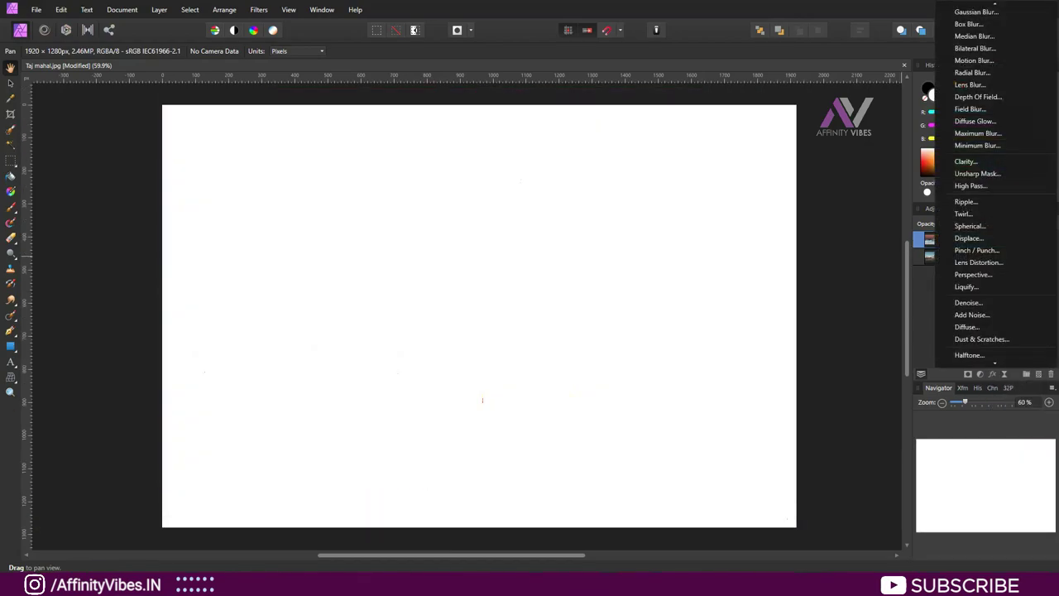
# Add a live Gaussian Blur with a 35 px radius to the Copy layer.
pyautogui.click(976, 12)
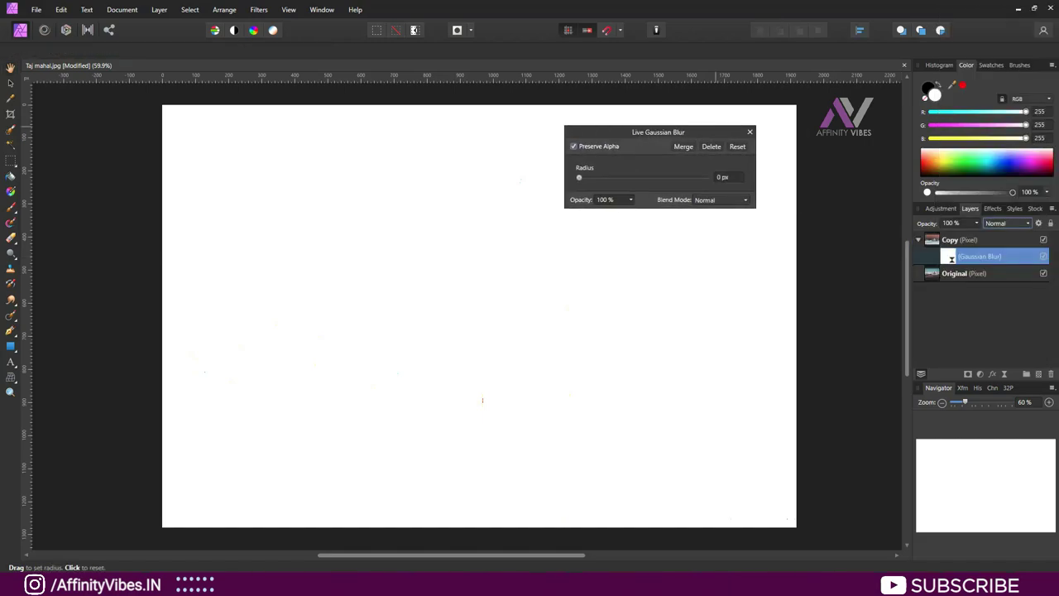
pyautogui.moveTo(606, 132); pyautogui.dragTo(148, 127)
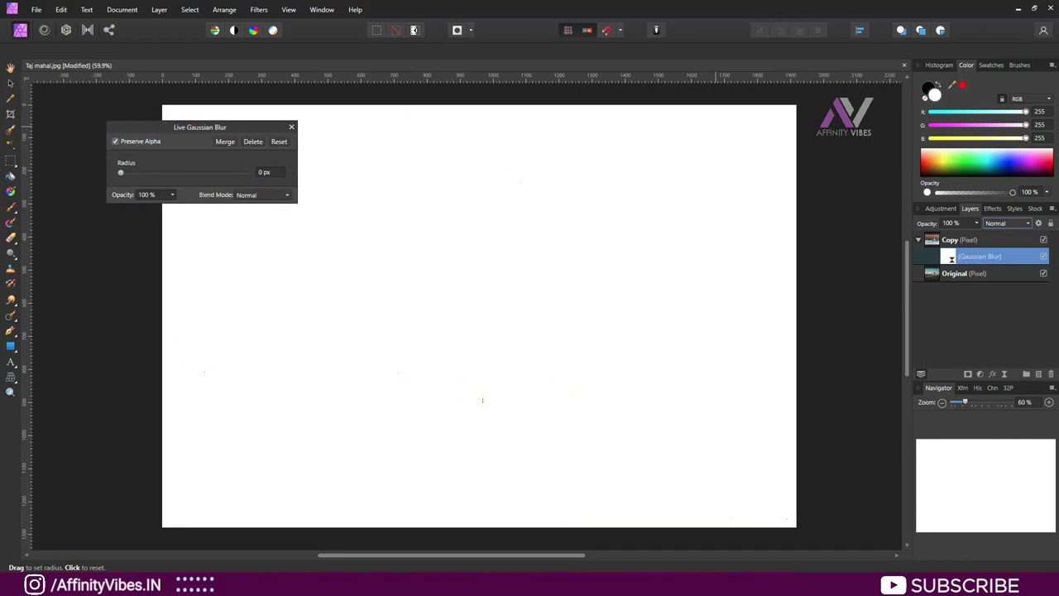
pyautogui.moveTo(120, 172)
pyautogui.mouseDown()
pyautogui.moveTo(247, 172)
pyautogui.moveTo(214, 172)
pyautogui.mouseUp()
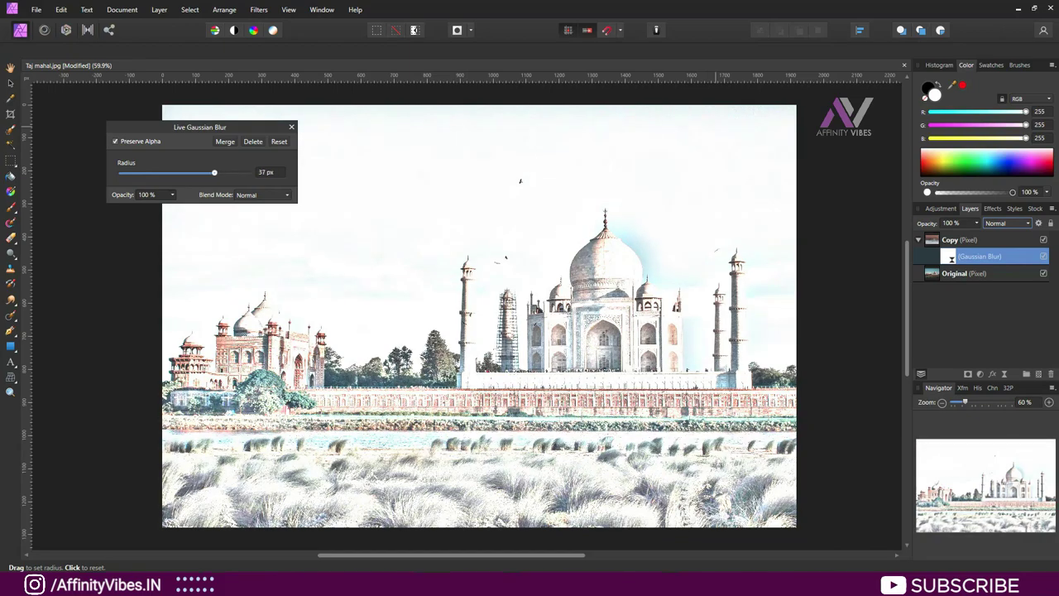
pyautogui.click(266, 172)
pyautogui.write('33')
pyautogui.press('Return')
pyautogui.click(291, 127)
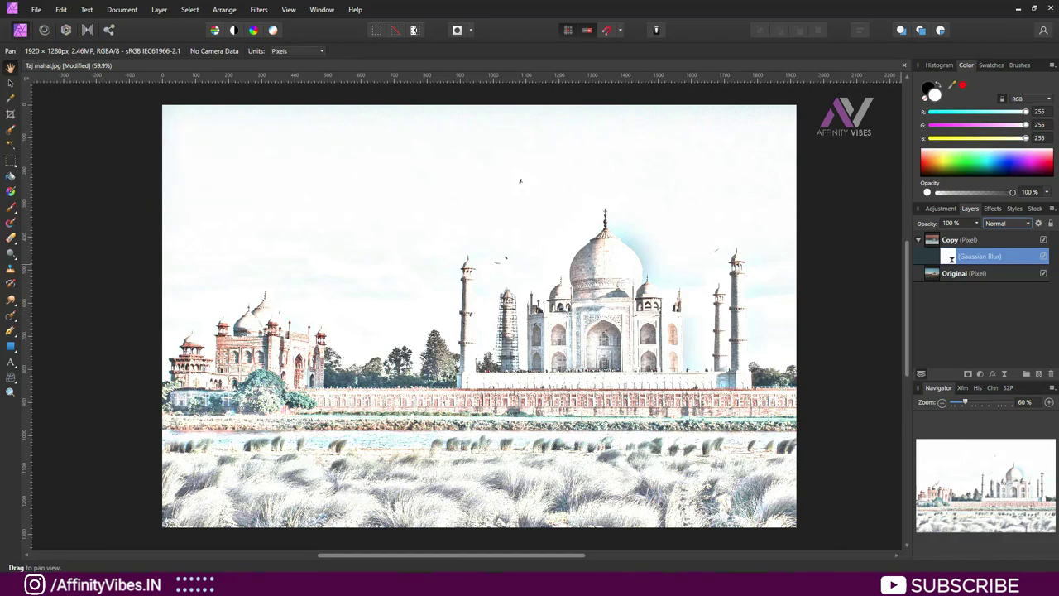
pyautogui.click(917, 239)
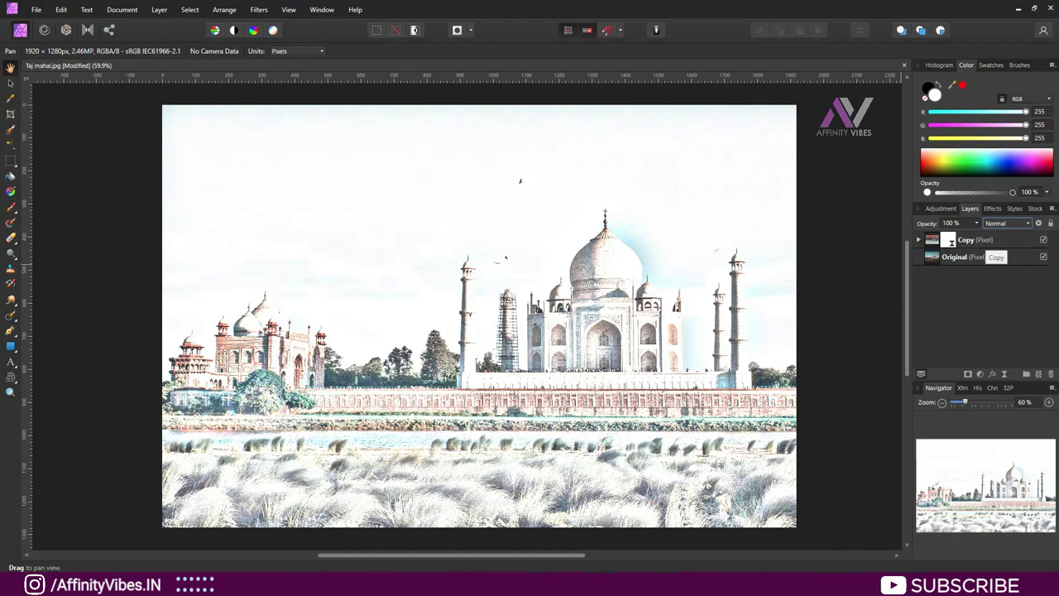
# Merge the visible Copy and Original result into a new layer named 'Taj mahal'.
pyautogui.click(975, 239)
pyautogui.keyDown('shift'); pyautogui.click(960, 257); pyautogui.keyUp('shift')
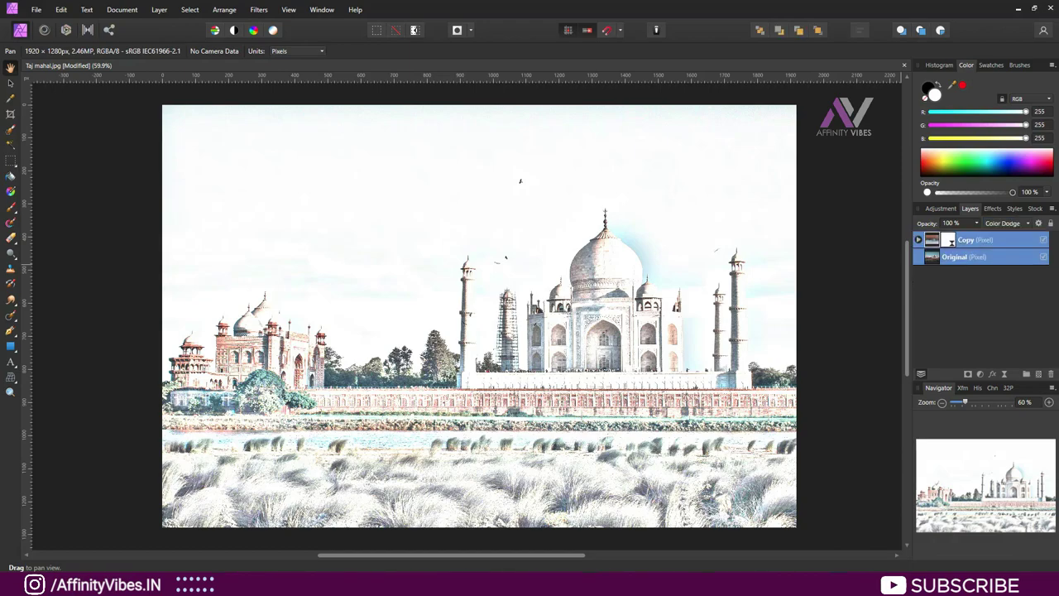
pyautogui.rightClick(960, 258)
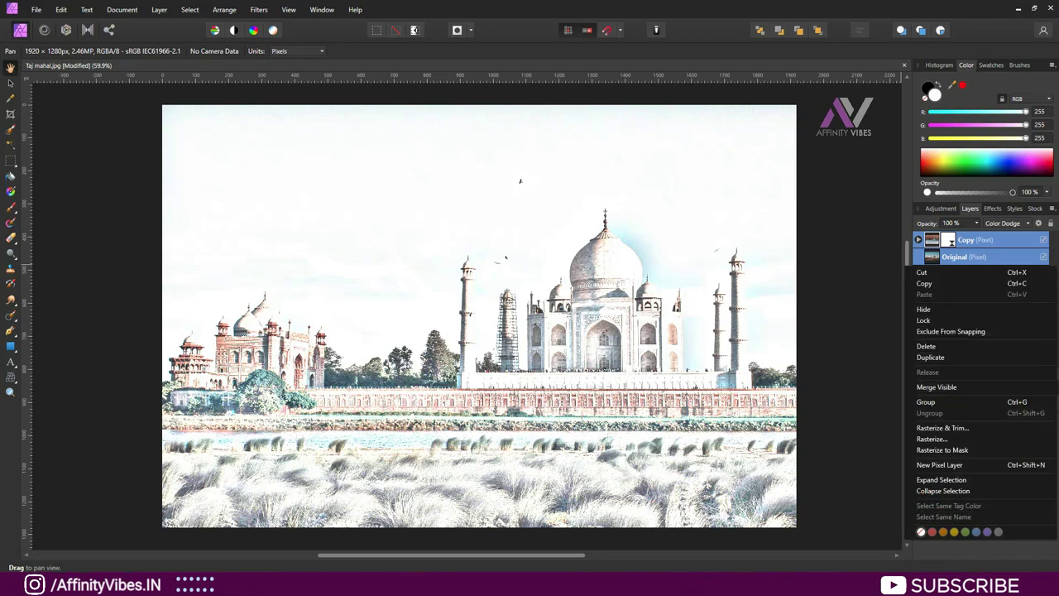
pyautogui.click(960, 387)
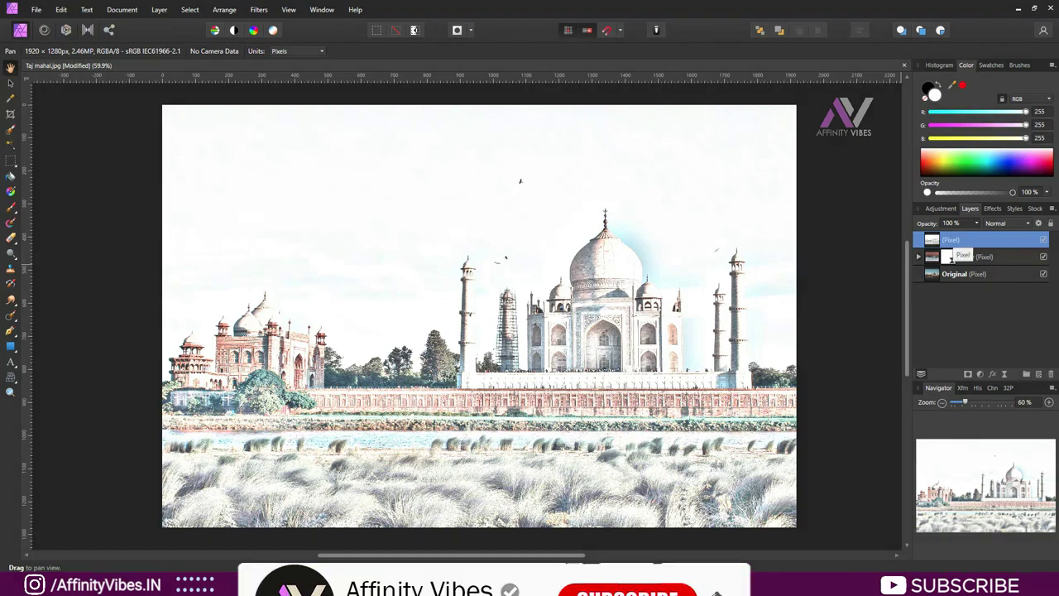
pyautogui.doubleClick(952, 240)
pyautogui.write('Taj')
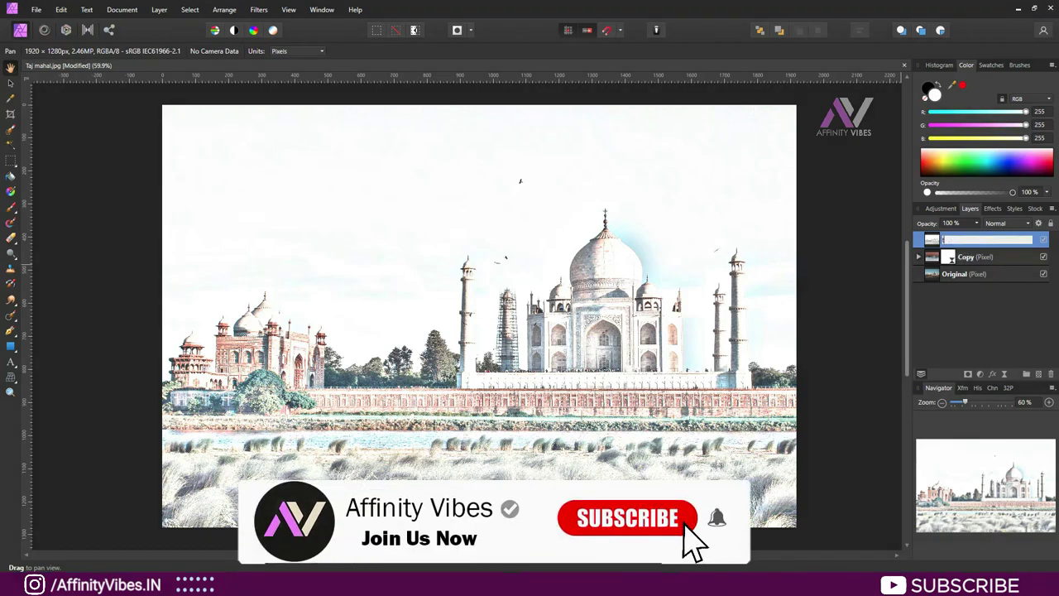
pyautogui.write(' mah')
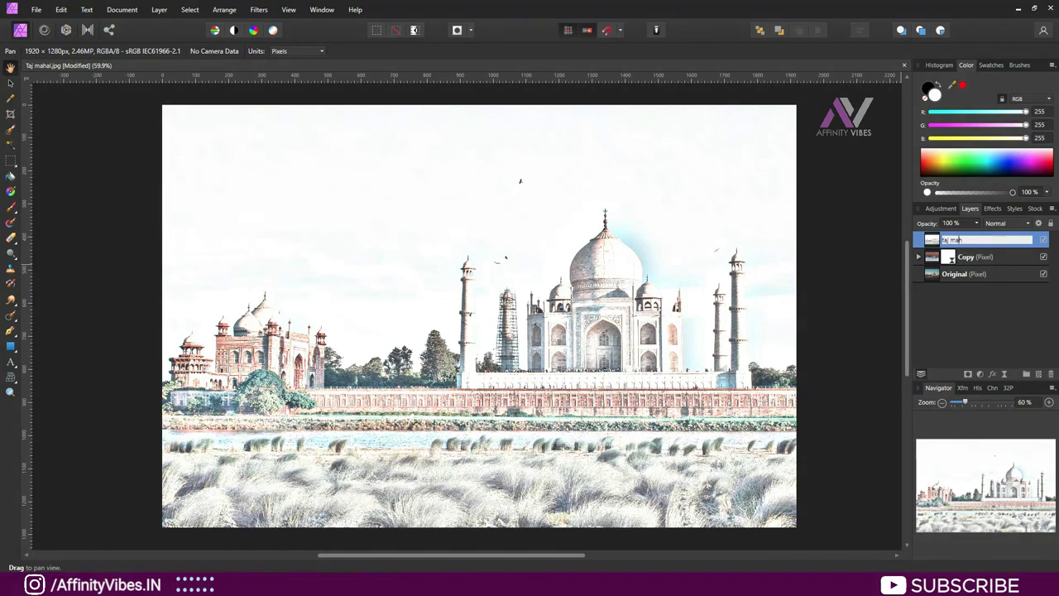
pyautogui.write('al')
pyautogui.press('Return')
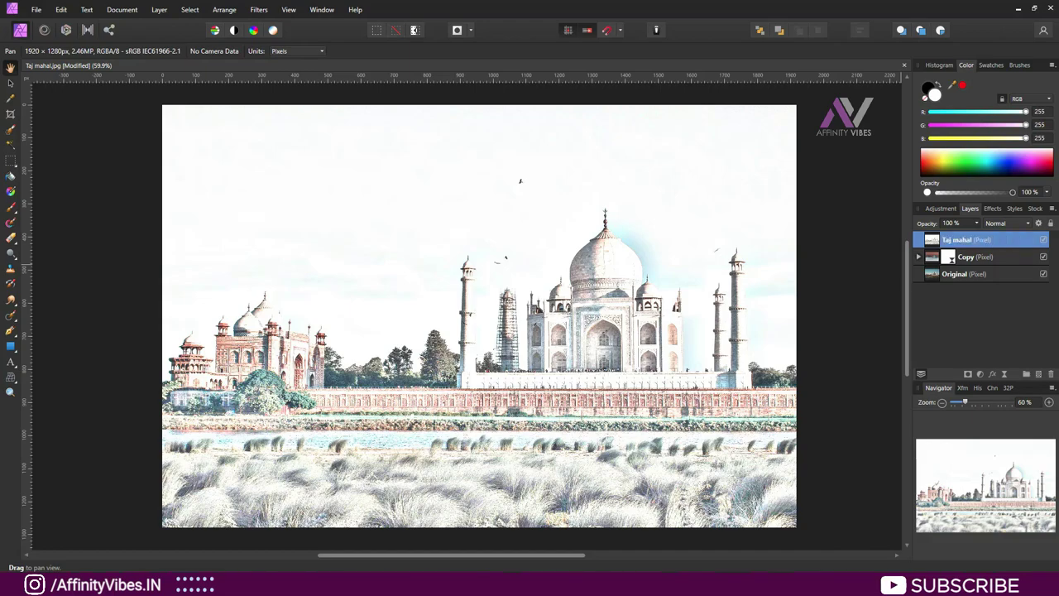
# Delete the Copy and Original layers.
pyautogui.click(976, 257)
pyautogui.keyDown('shift'); pyautogui.click(977, 274); pyautogui.keyUp('shift')
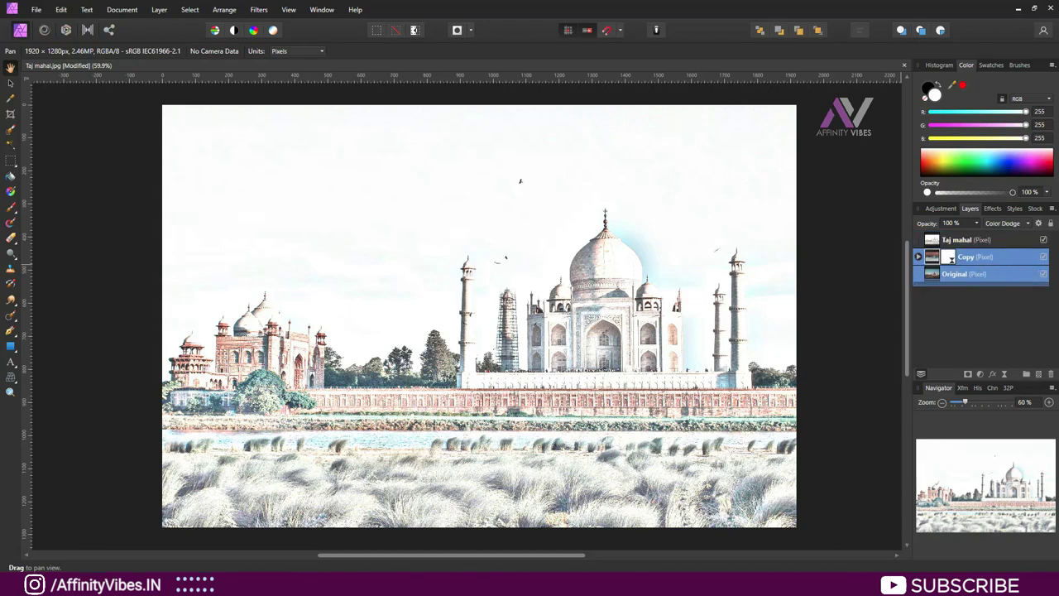
pyautogui.hotkey('ctrl', 'shift', 'alt', 'f')
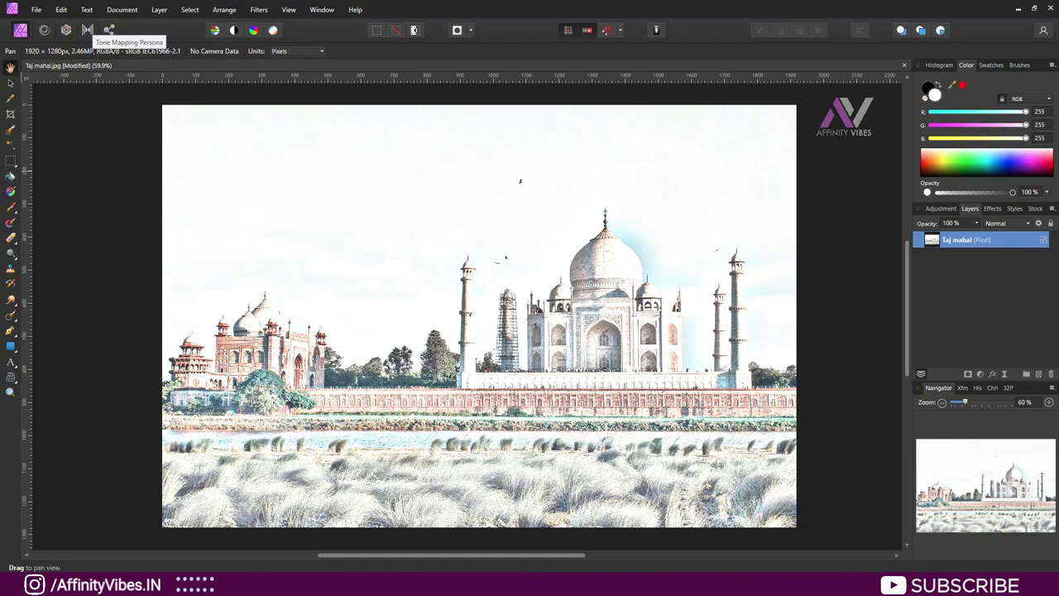
# Apply the Dramatic tone-mapping preset to the Taj mahal layer after previewing Natural and Cool.
pyautogui.click(88, 30)
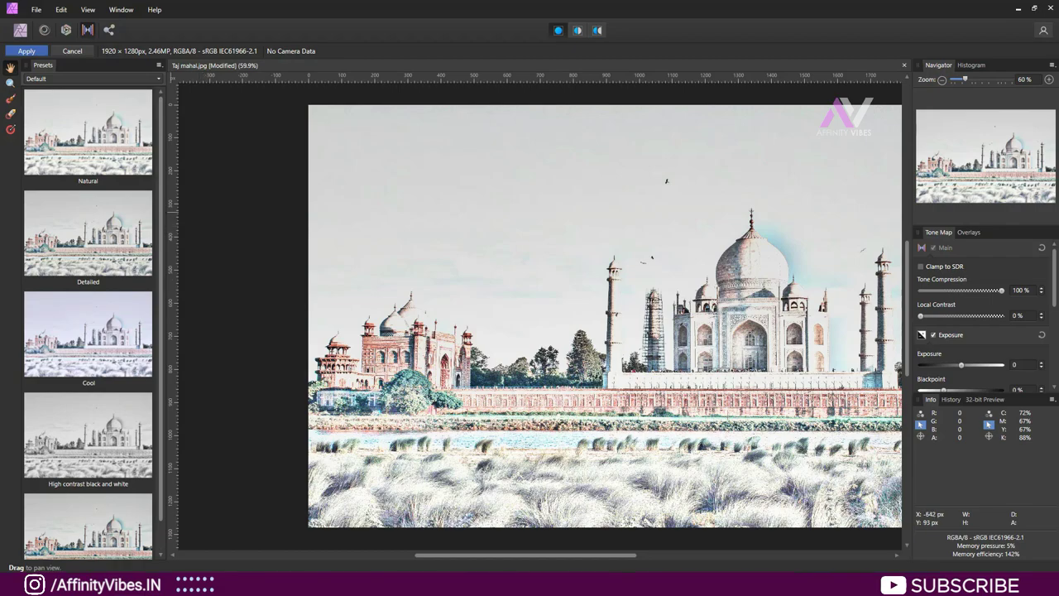
pyautogui.click(100, 165)
pyautogui.click(91, 331)
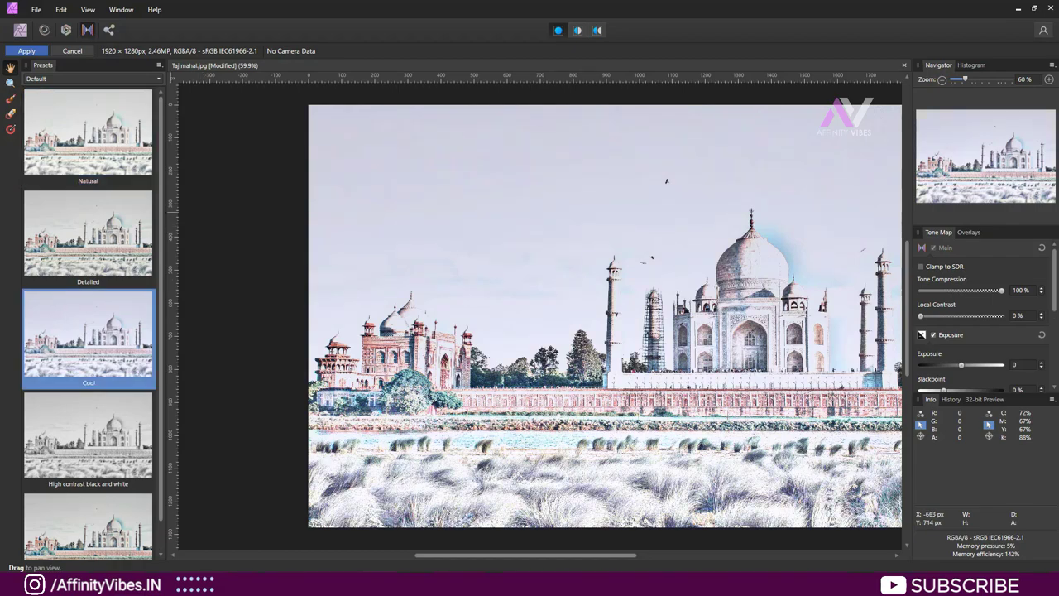
pyautogui.scroll(-1, 94, 321)
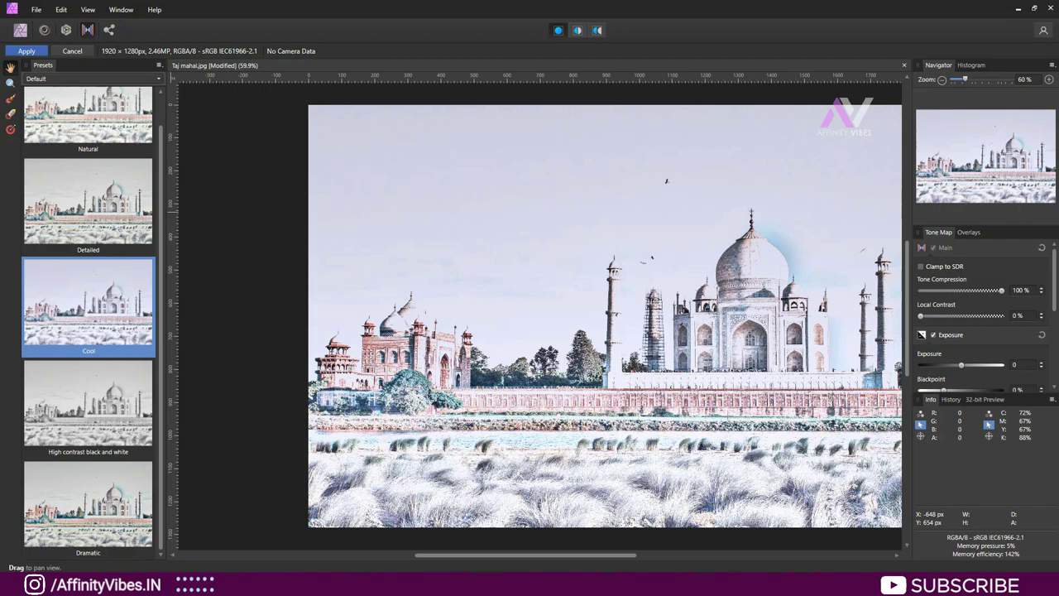
pyautogui.click(88, 505)
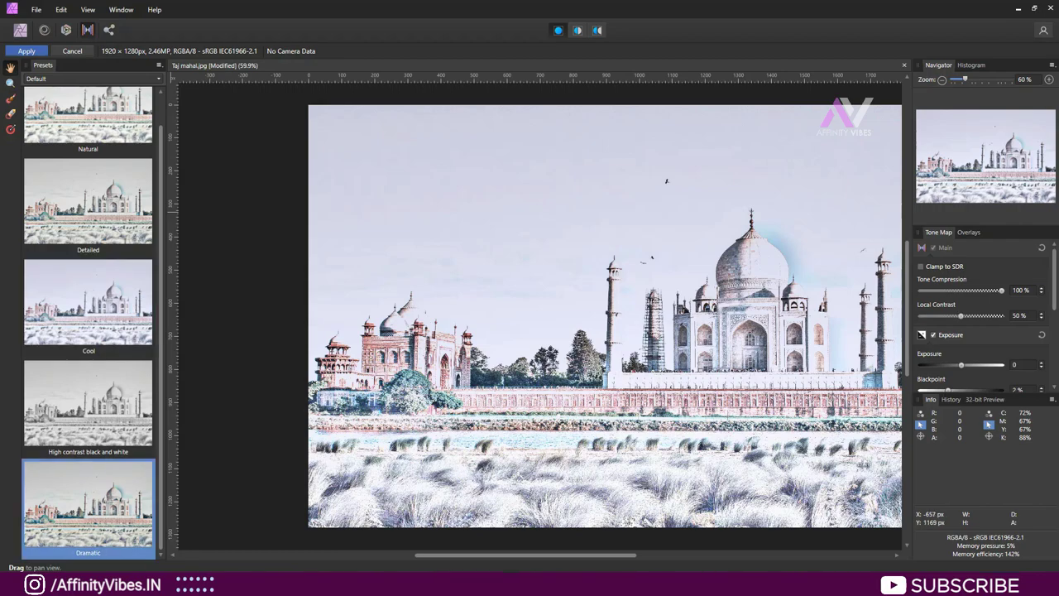
pyautogui.scroll(1, 88, 323)
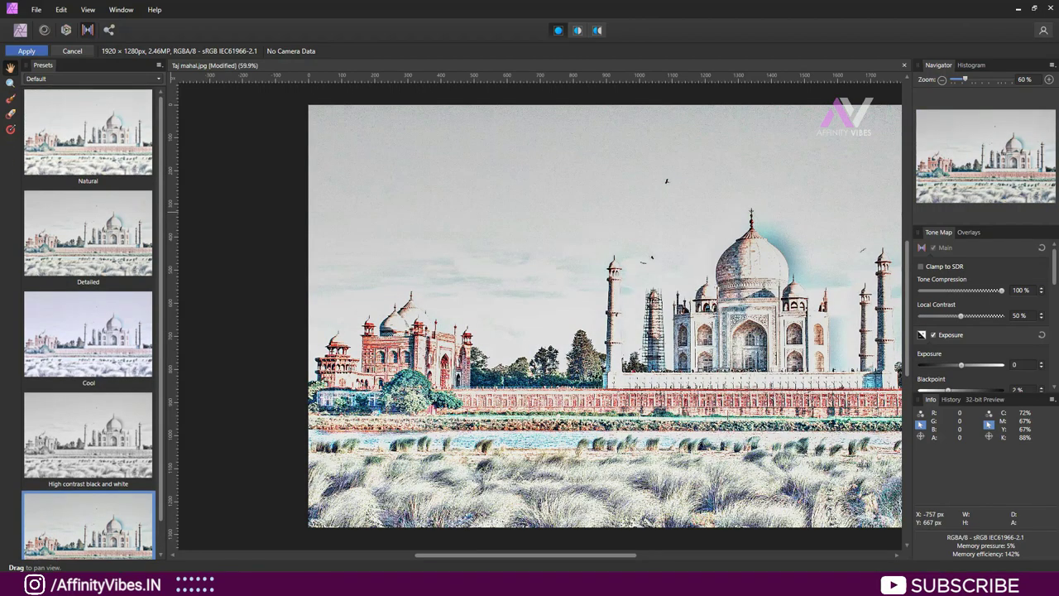
pyautogui.scroll(-1, 87, 323)
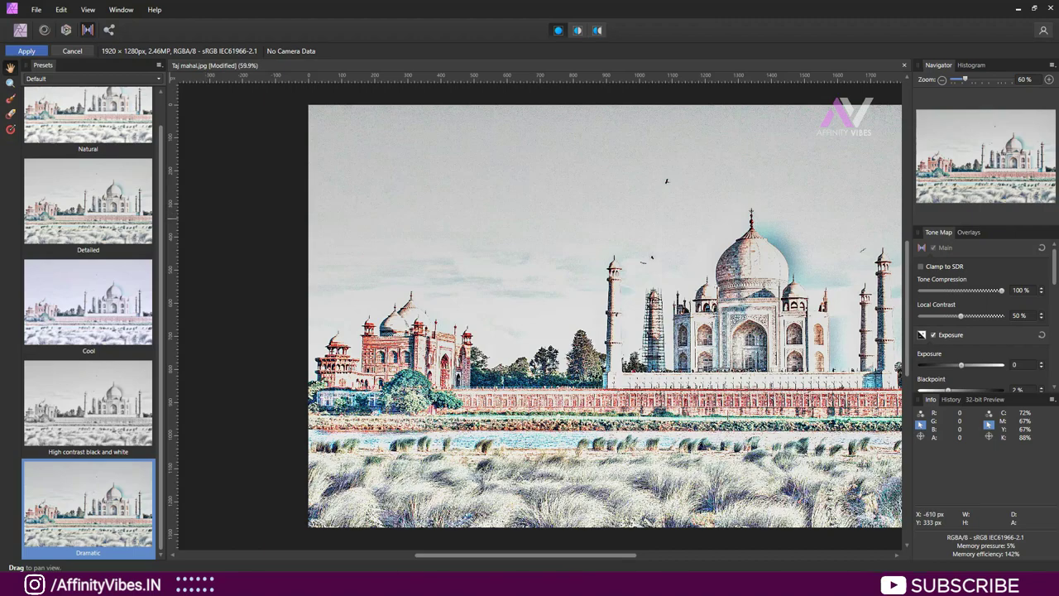
pyautogui.scroll(1, 87, 323)
pyautogui.click(26, 51)
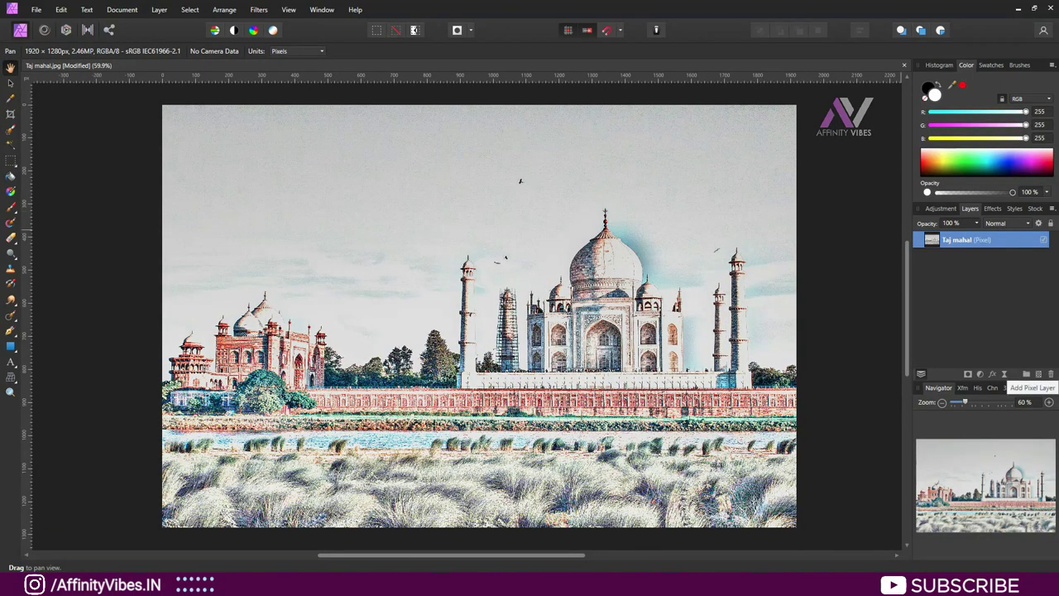
# Add a new pixel layer filled with white and place it below Taj mahal.
pyautogui.click(1038, 373)
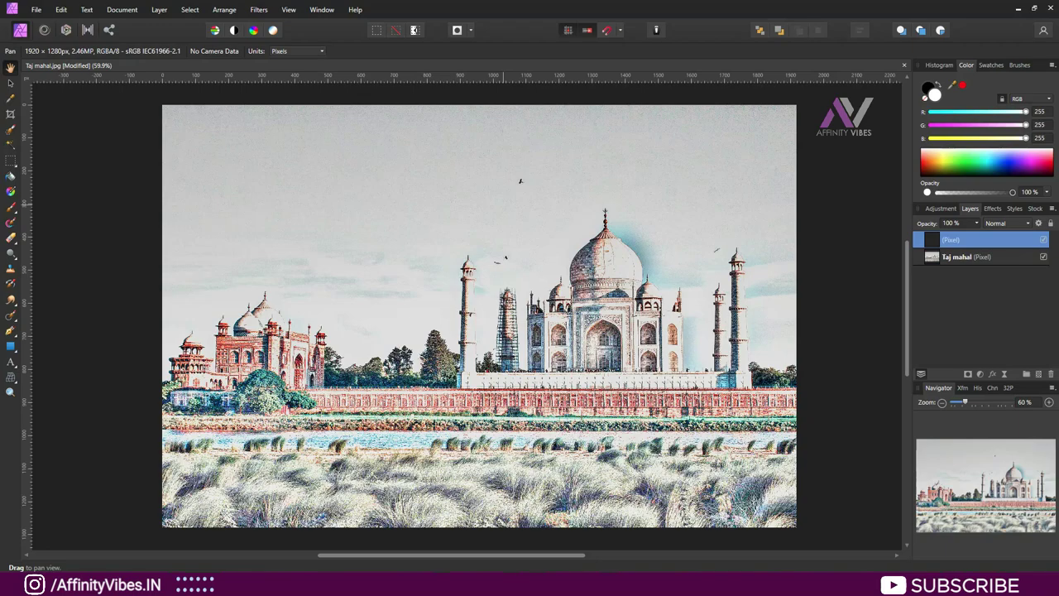
pyautogui.press('g')
pyautogui.click(479, 315)
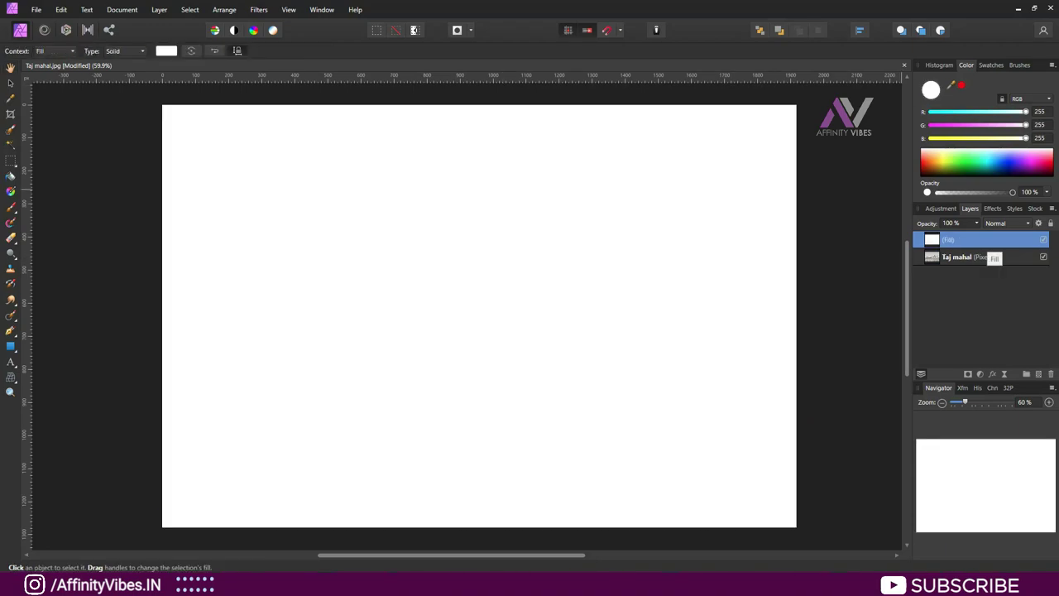
pyautogui.moveTo(989, 248); pyautogui.dragTo(996, 261)
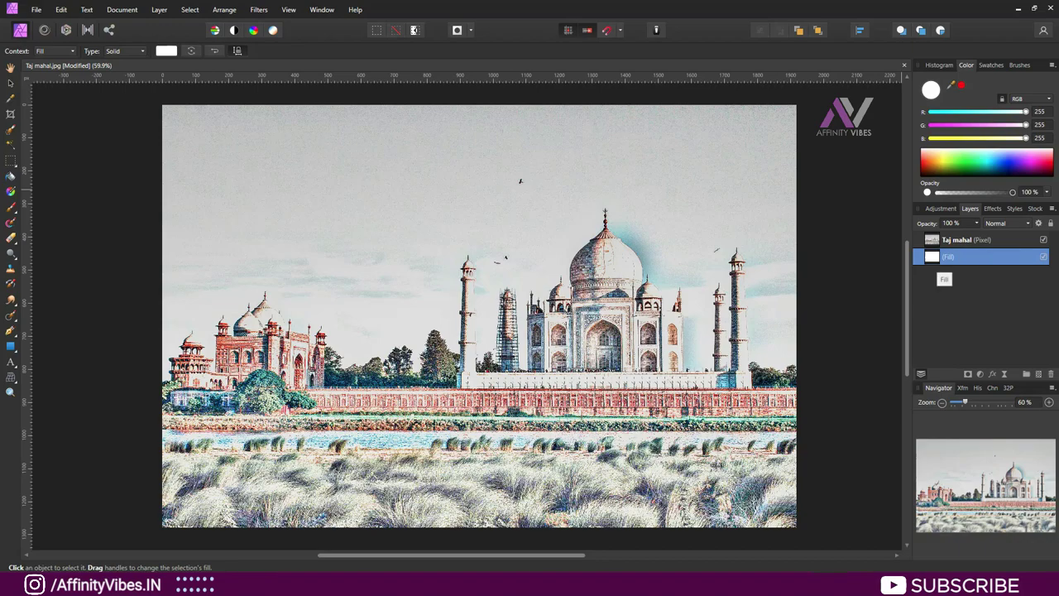
# Add an inverted black mask to the Taj mahal layer, hiding the photo.
pyautogui.click(956, 240)
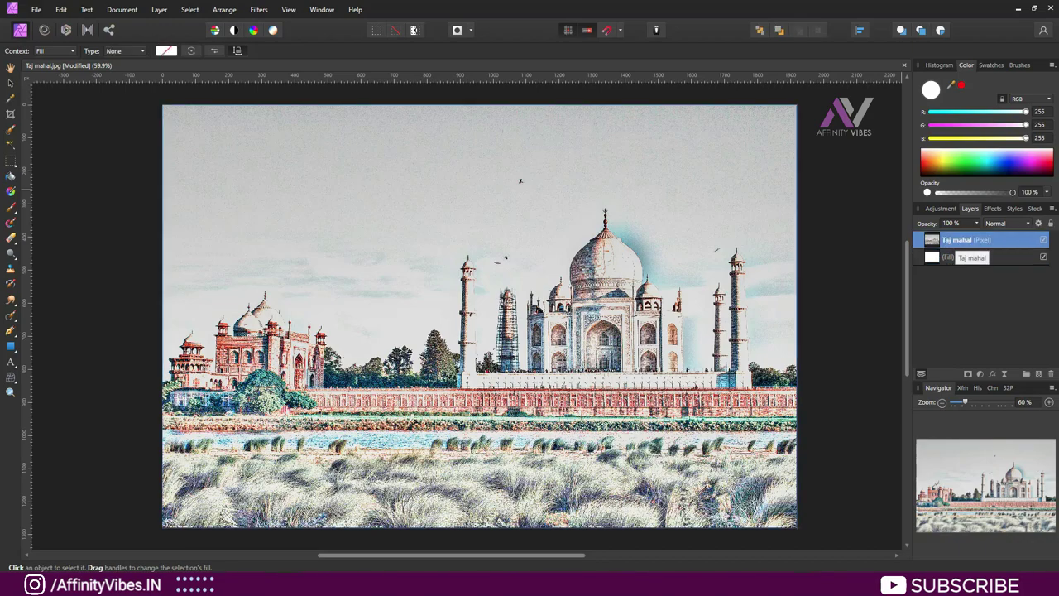
pyautogui.click(968, 374)
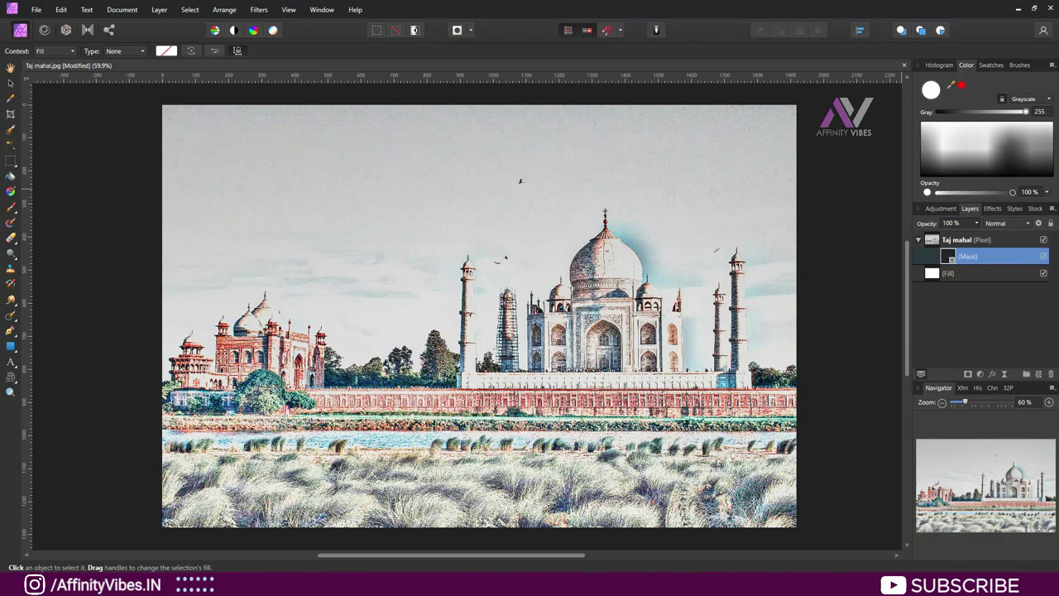
pyautogui.hotkey('ctrl', 'i')
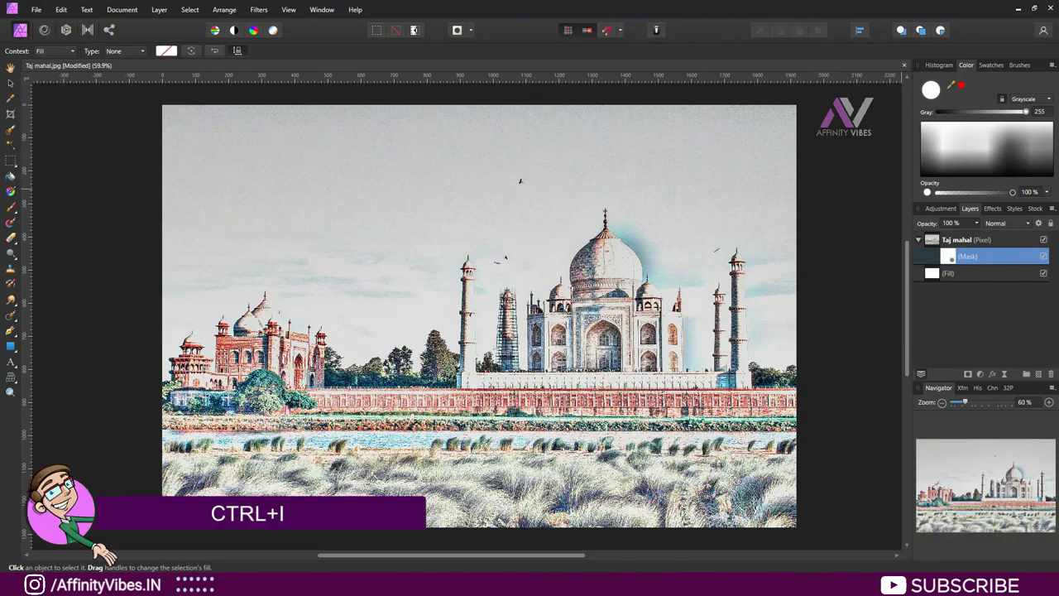
pyautogui.hotkey('ctrl', 'i')
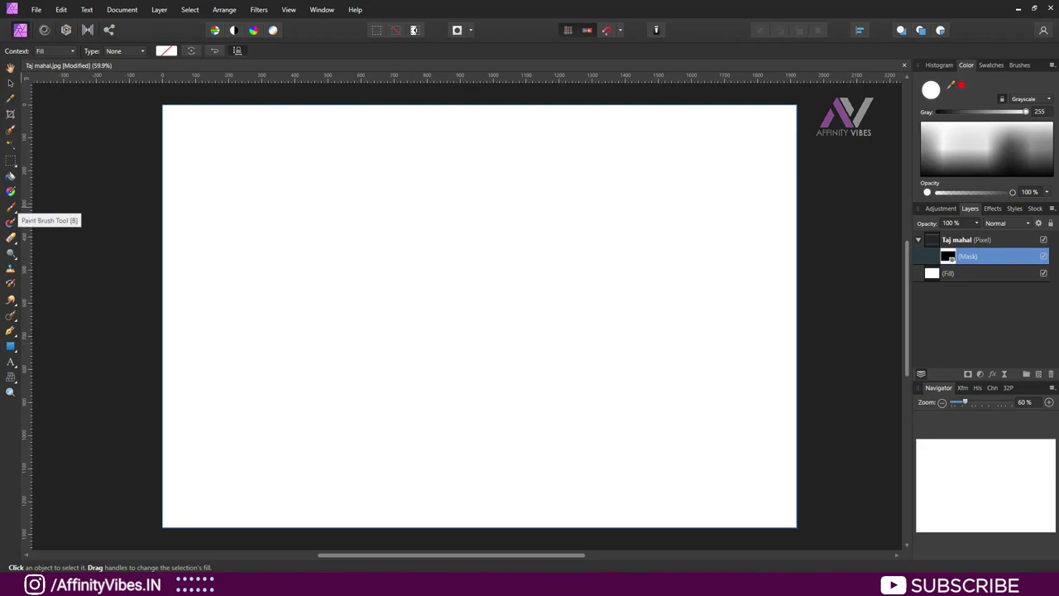
# Paint white on the mask with a 0%-hardness brush to softly reveal the Taj Mahal.
pyautogui.click(10, 206)
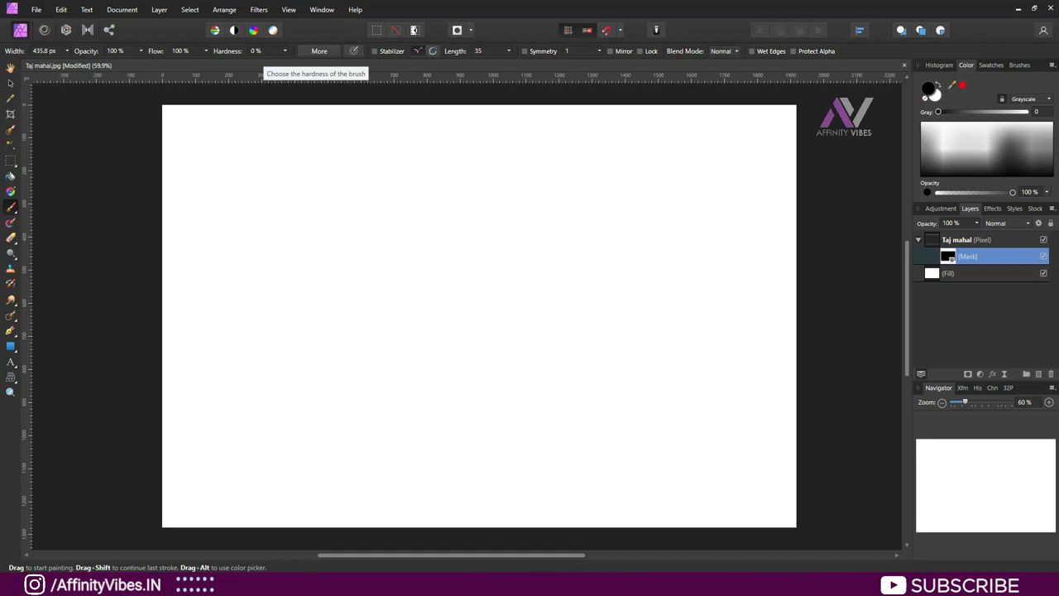
pyautogui.click(284, 50)
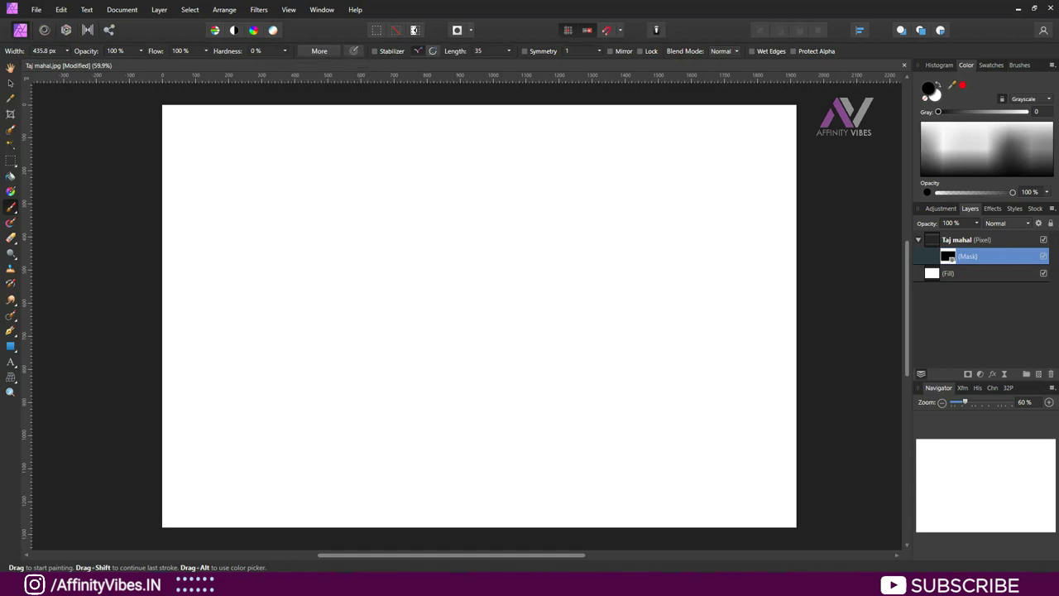
pyautogui.press('x')
pyautogui.hotkey('ctrl', '-')
pyautogui.moveTo(382, 167)
pyautogui.mouseDown()
pyautogui.moveTo(336, 253)
pyautogui.moveTo(619, 302)
pyautogui.moveTo(508, 366)
pyautogui.moveTo(378, 378)
pyautogui.moveTo(331, 319)
pyautogui.moveTo(518, 231)
pyautogui.mouseUp()
pyautogui.press('[')
pyautogui.press('[')
pyautogui.press('[')
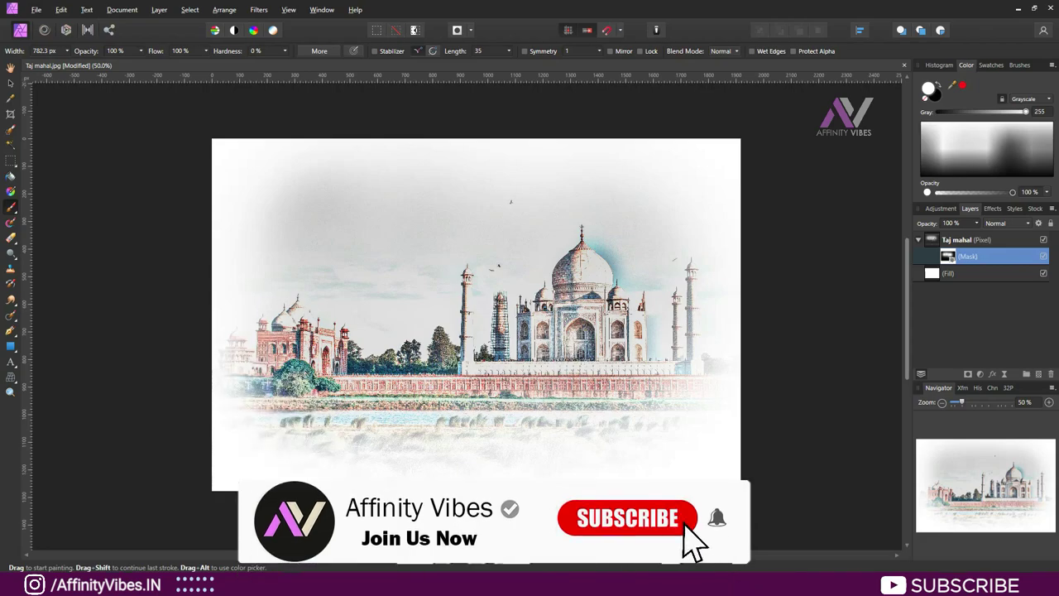
pyautogui.moveTo(711, 347); pyautogui.dragTo(538, 422)
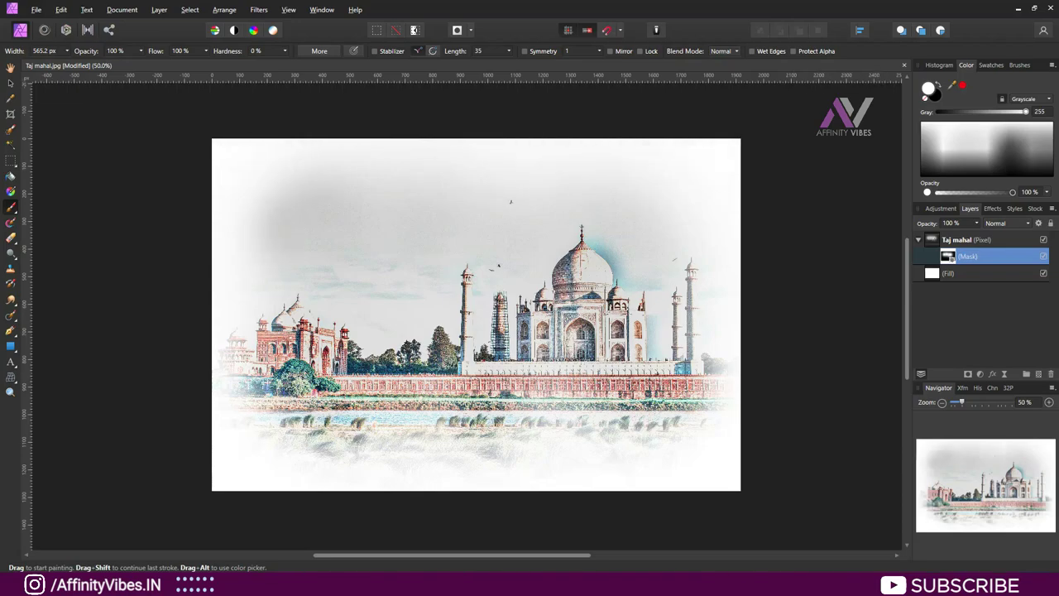
pyautogui.click(10, 67)
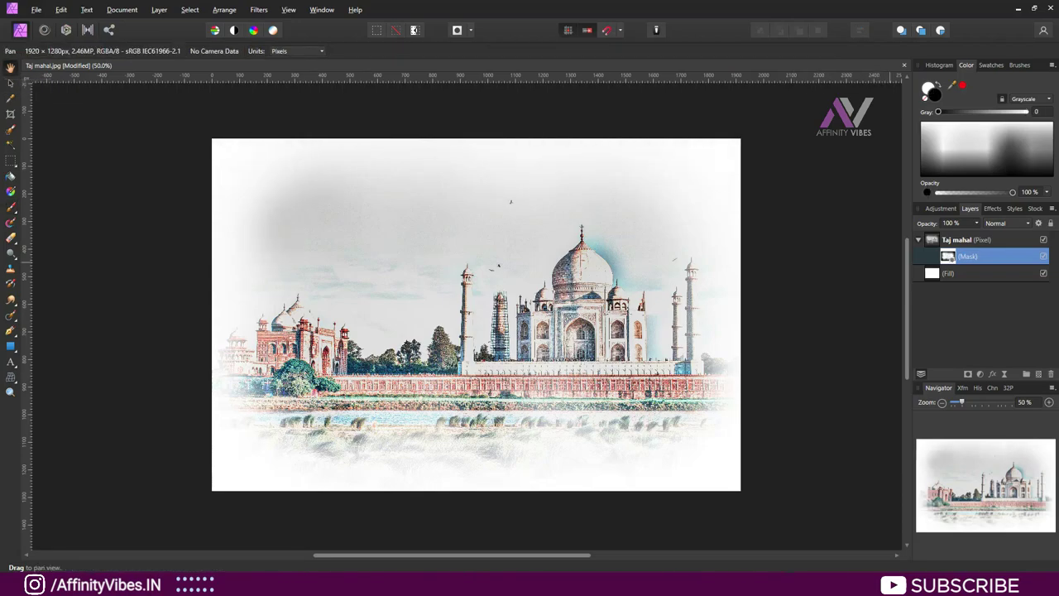
pyautogui.scroll(2, 526, 309)
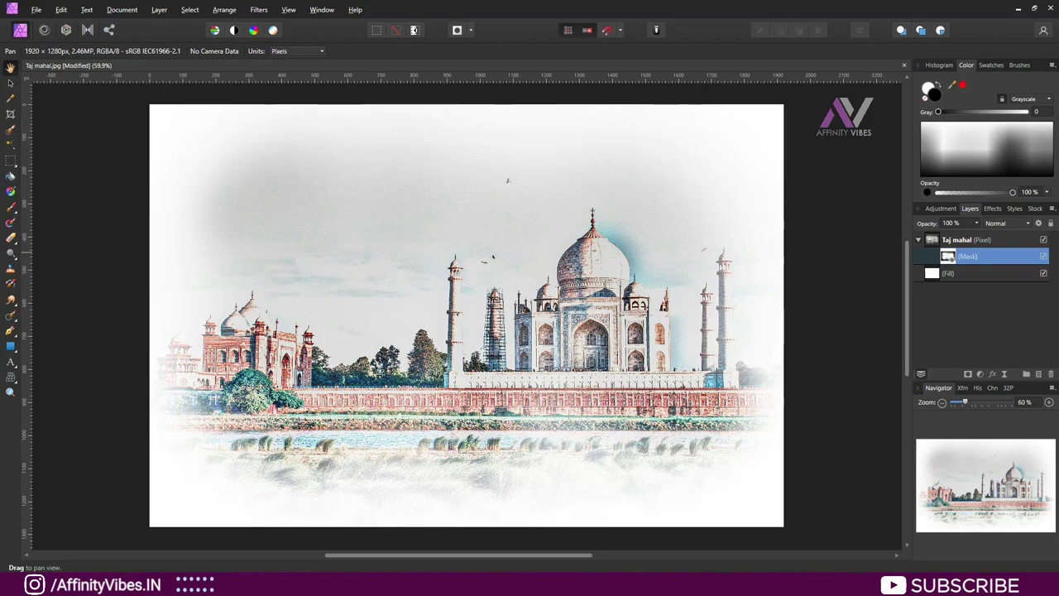
# Toggle the Taj mahal mask off and on to compare, then collapse the layer.
pyautogui.click(1043, 255)
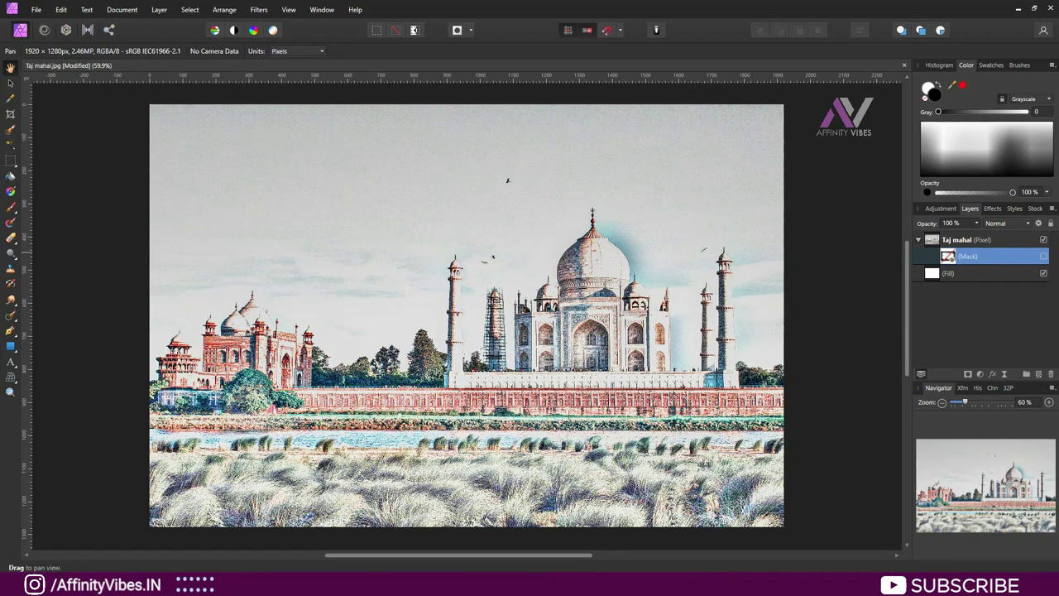
pyautogui.click(1043, 255)
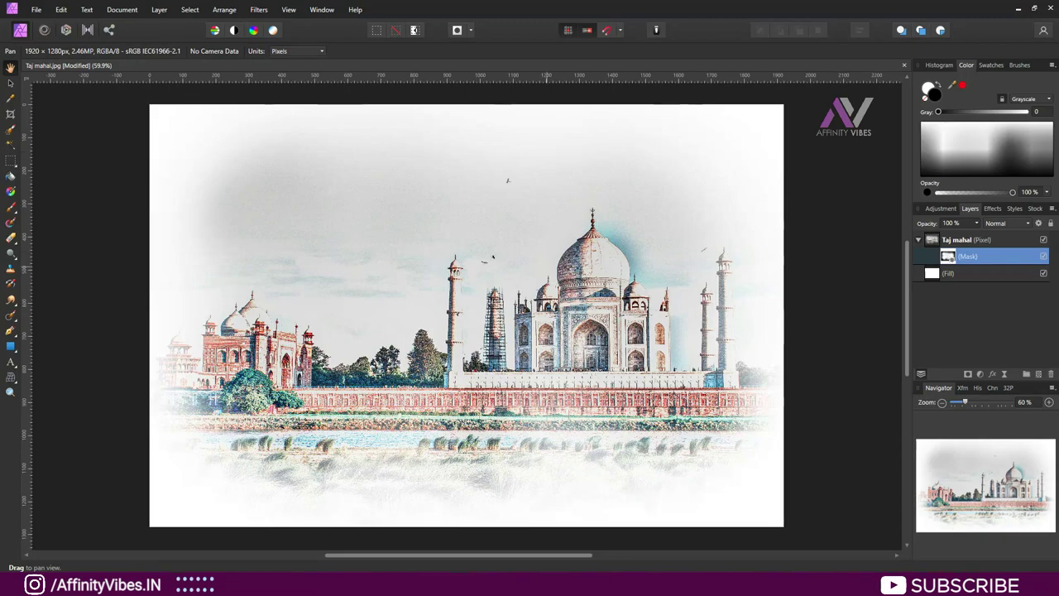
pyautogui.click(918, 239)
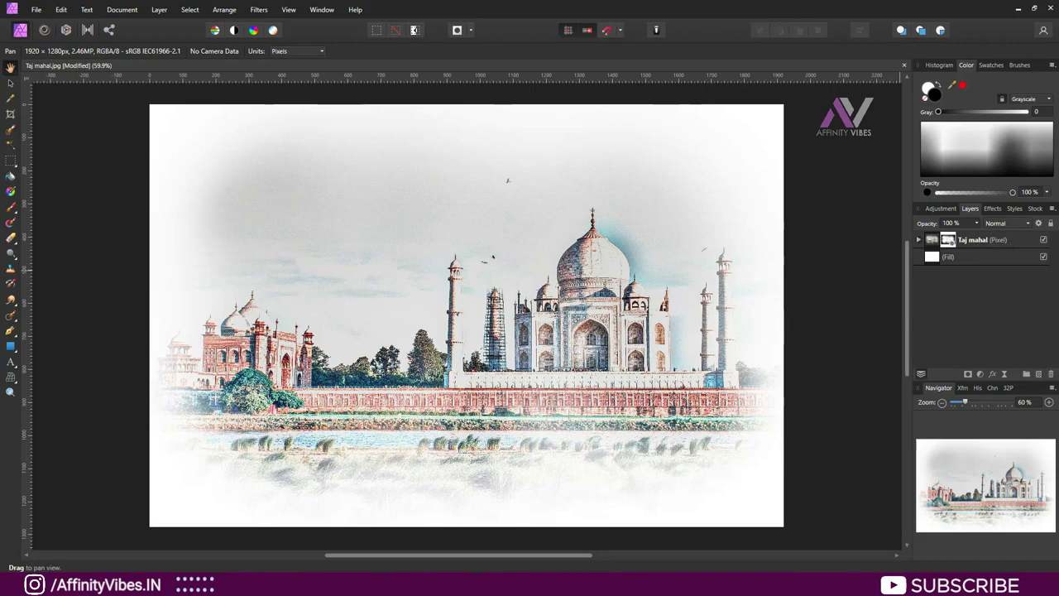
pyautogui.click(980, 374)
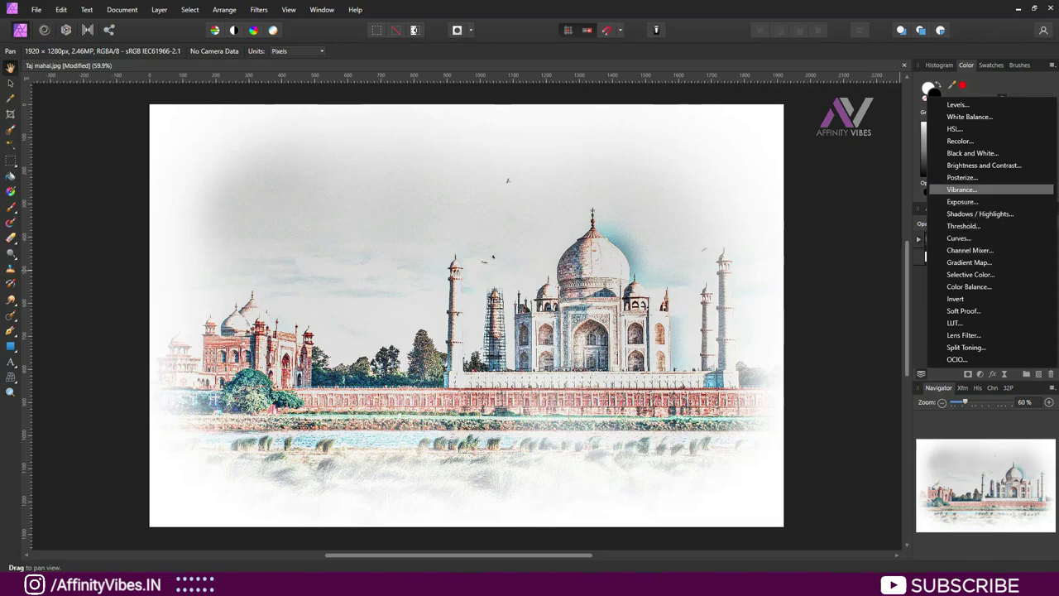
# Add a Vibrance adjustment with Vibrance 100% and Saturation 24%.
pyautogui.click(962, 190)
pyautogui.moveTo(794, 297)
pyautogui.mouseDown()
pyautogui.moveTo(367, 143)
pyautogui.moveTo(314, 146)
pyautogui.mouseUp()
pyautogui.moveTo(274, 191); pyautogui.dragTo(359, 192)
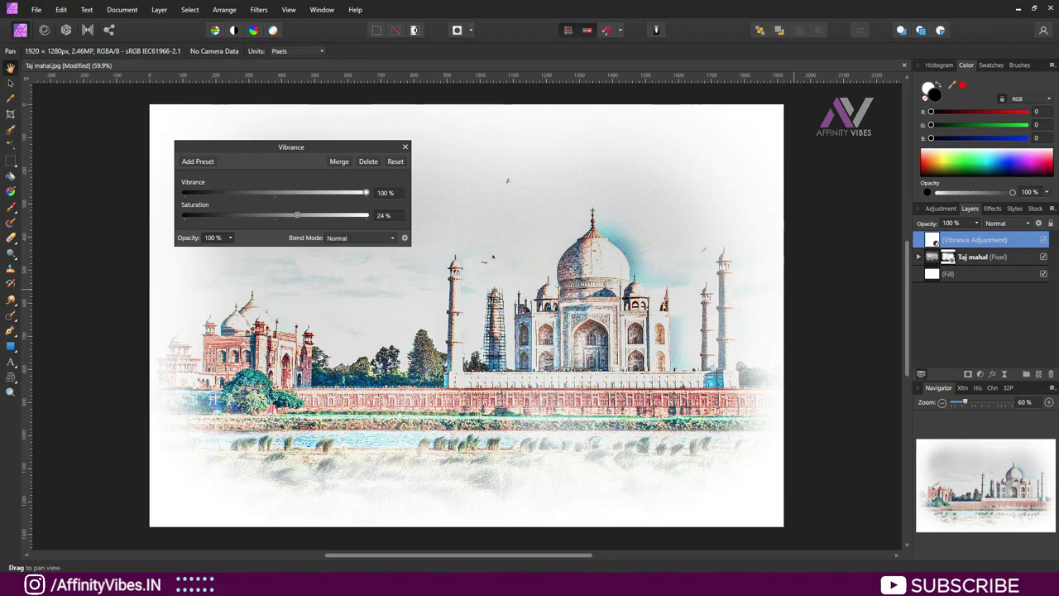
pyautogui.moveTo(296, 215); pyautogui.dragTo(299, 215)
pyautogui.press('Escape')
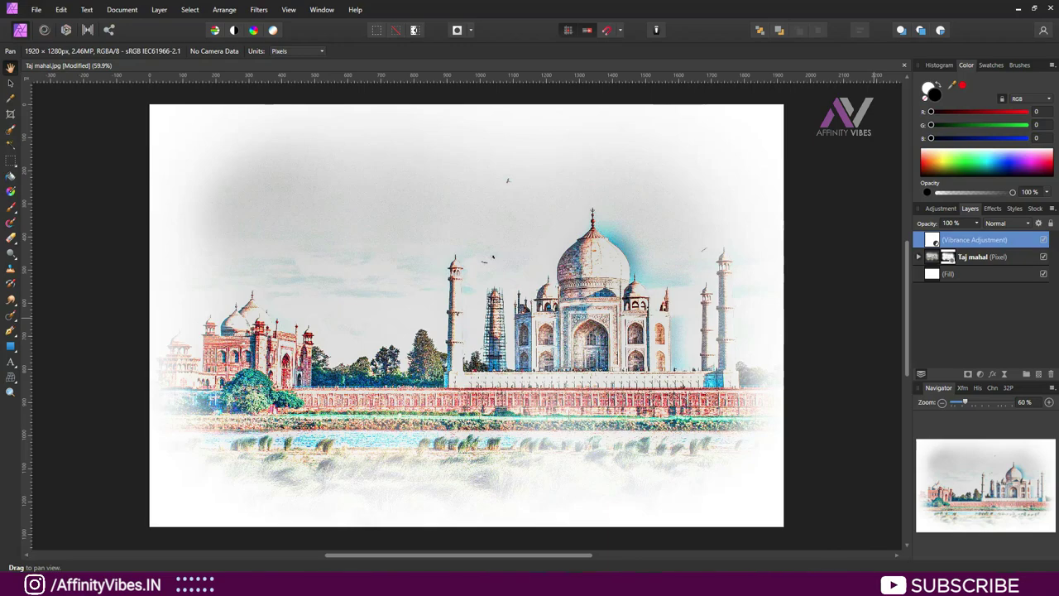
# Add a Levels adjustment with black level 7%, gamma 1 and output black 6%.
pyautogui.click(980, 374)
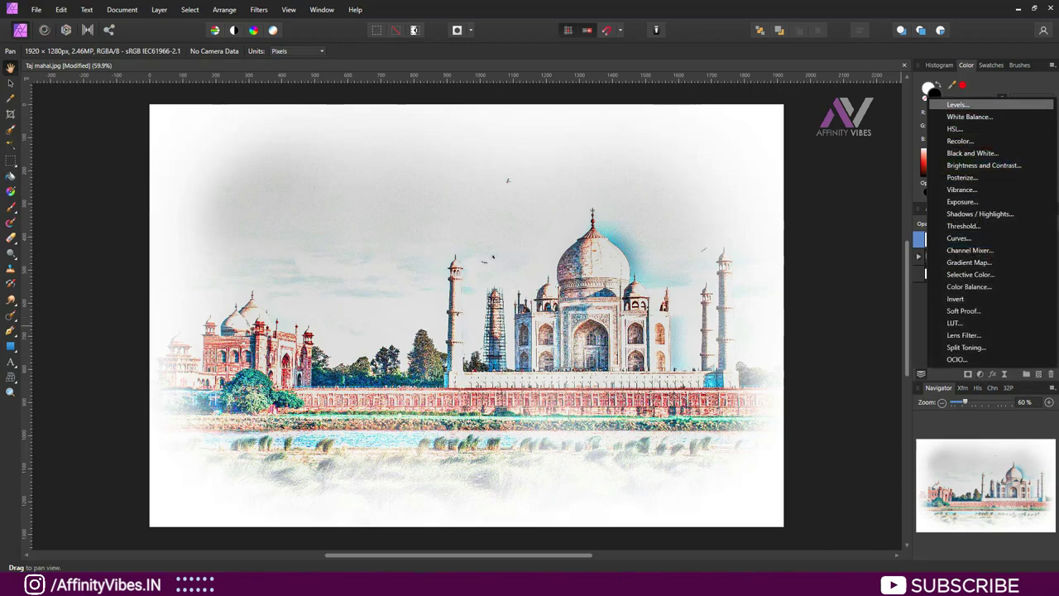
pyautogui.click(951, 104)
pyautogui.moveTo(697, 282); pyautogui.dragTo(213, 93)
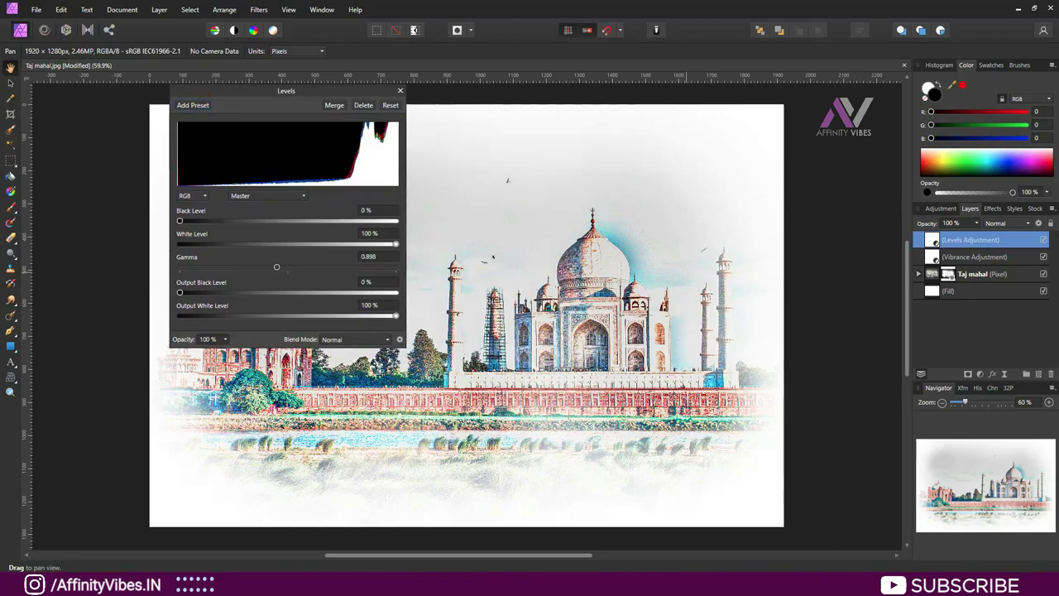
pyautogui.moveTo(288, 266)
pyautogui.mouseDown()
pyautogui.moveTo(302, 266)
pyautogui.moveTo(291, 267)
pyautogui.mouseUp()
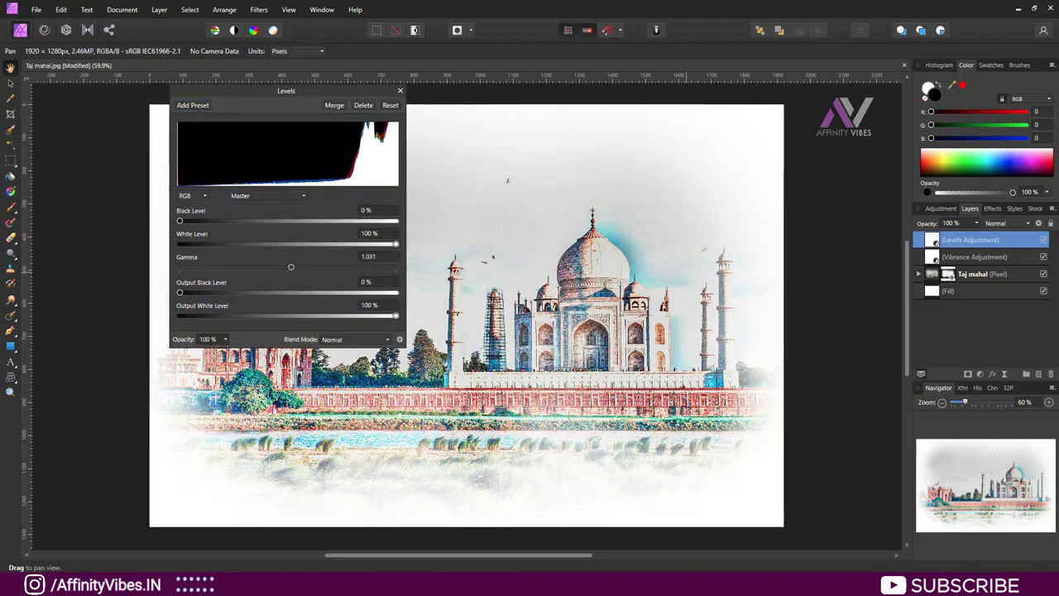
pyautogui.moveTo(180, 292)
pyautogui.mouseDown()
pyautogui.moveTo(213, 293)
pyautogui.moveTo(192, 292)
pyautogui.mouseUp()
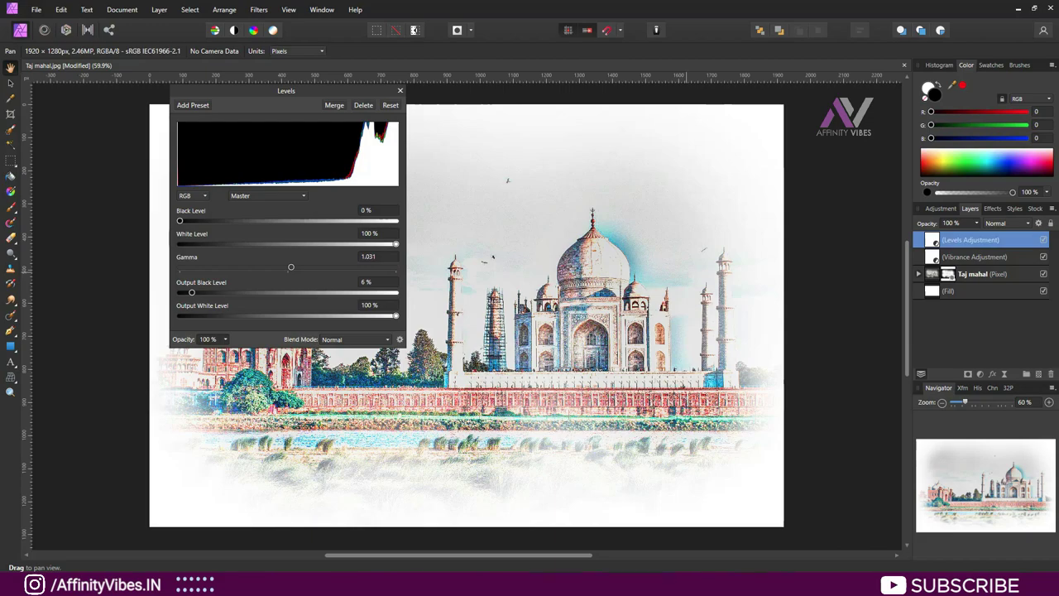
pyautogui.moveTo(291, 266)
pyautogui.mouseDown()
pyautogui.moveTo(275, 267)
pyautogui.moveTo(287, 267)
pyautogui.mouseUp()
pyautogui.moveTo(180, 221); pyautogui.dragTo(195, 221)
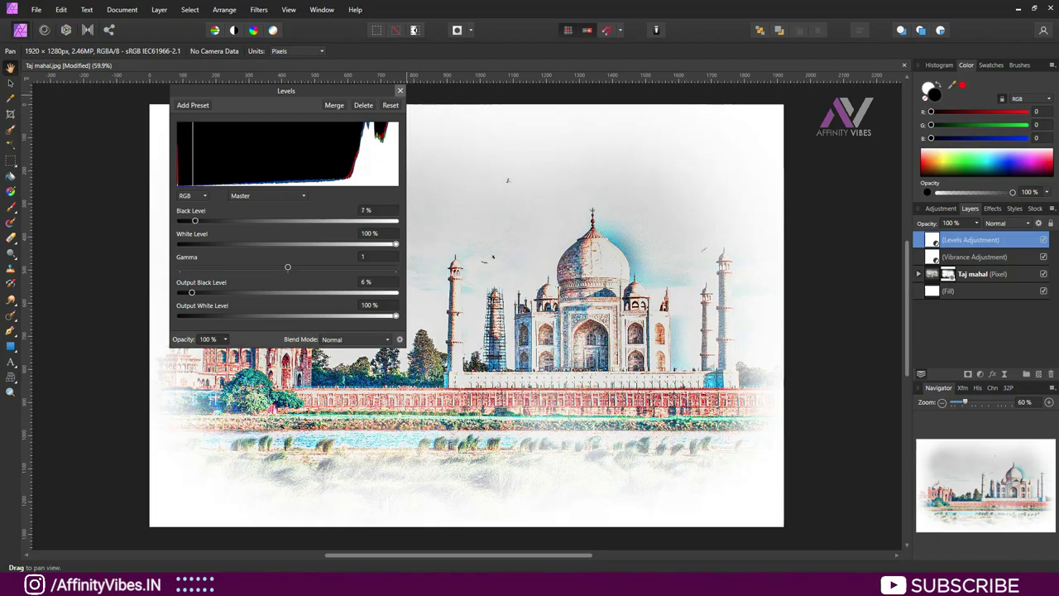
pyautogui.click(400, 90)
# Group Taj mahal with its adjustments and add a new top layer named 'snapshot'.
pyautogui.keyDown('shift'); pyautogui.click(976, 274); pyautogui.keyUp('shift')
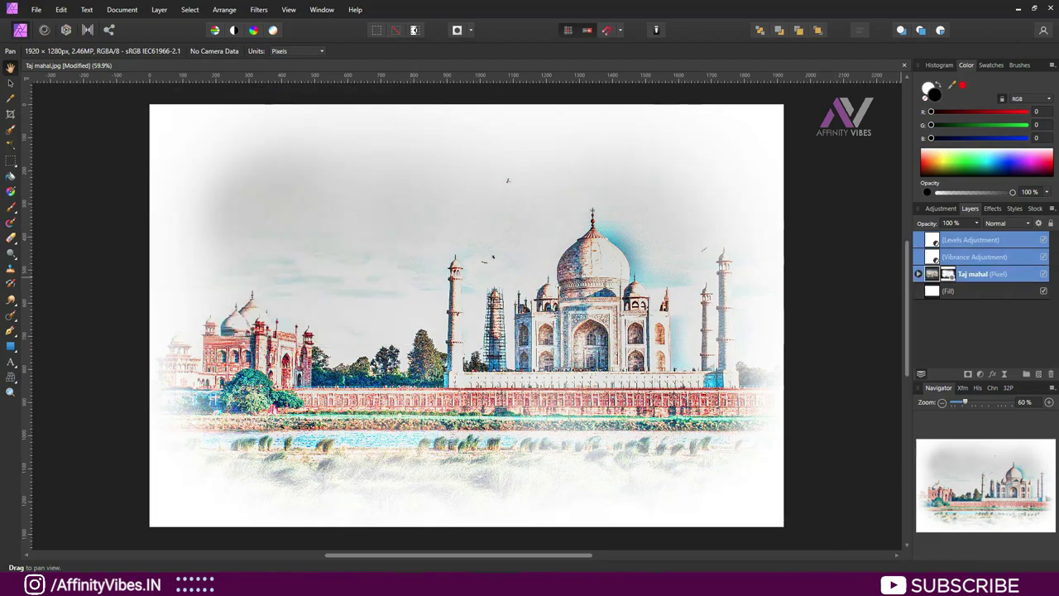
pyautogui.hotkey('ctrl', 'g')
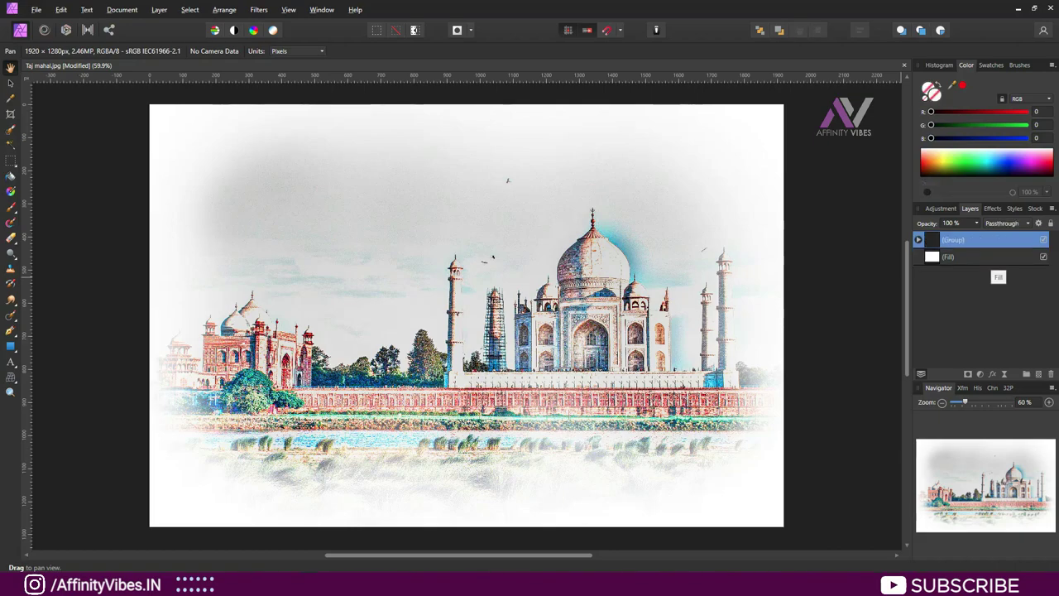
pyautogui.hotkey('ctrl', 'shift', 'n')
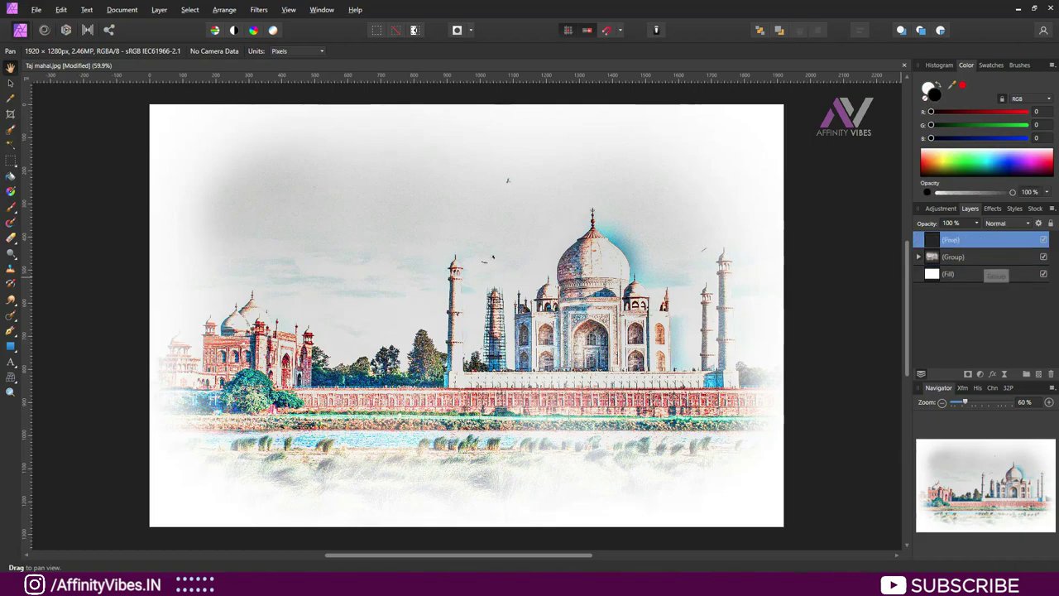
pyautogui.doubleClick(951, 239)
pyautogui.write('snapsho')
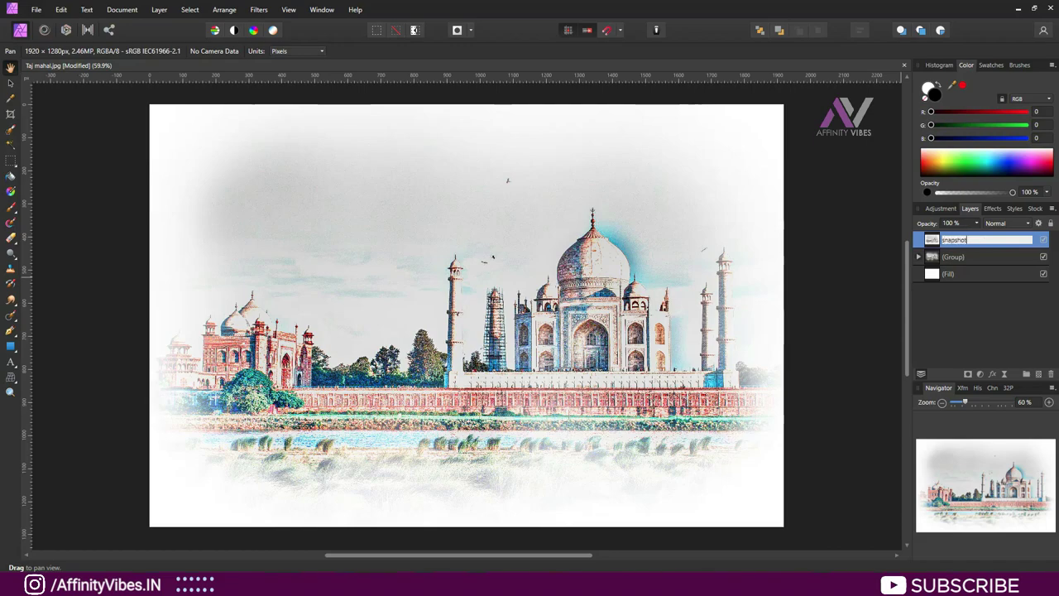
pyautogui.write('t')
pyautogui.press('Return')
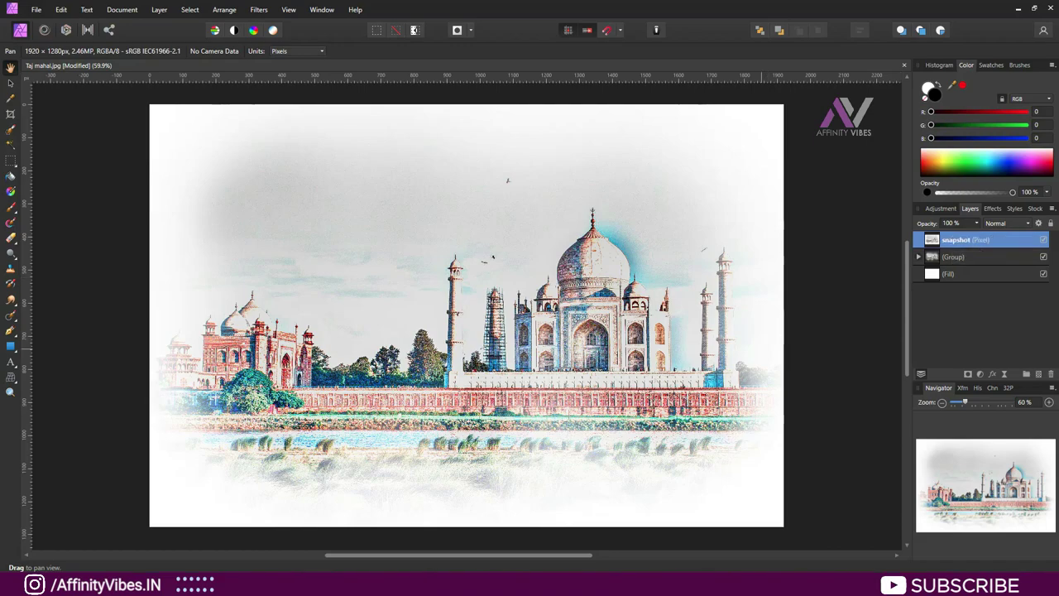
pyautogui.click(37, 10)
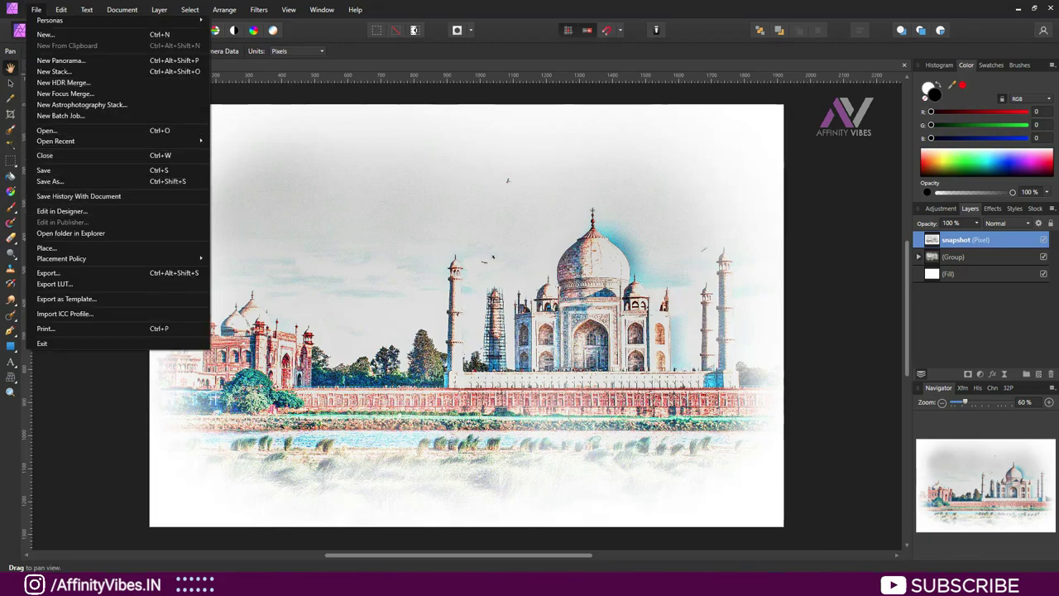
# Place canvas texture.jpg and stretch it to cover the whole Taj Mahal image.
pyautogui.click(45, 247)
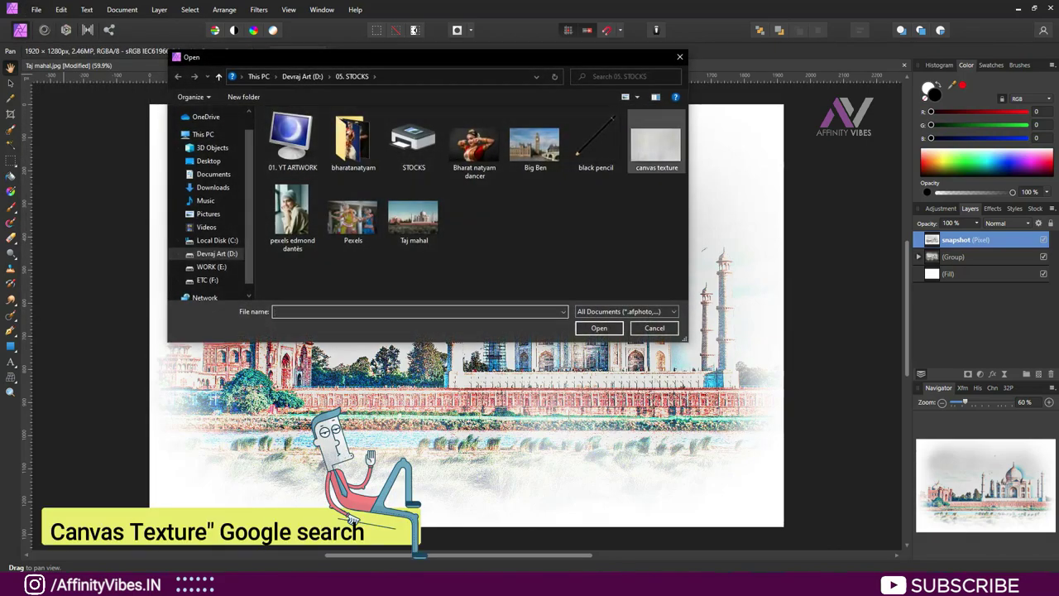
pyautogui.doubleClick(647, 145)
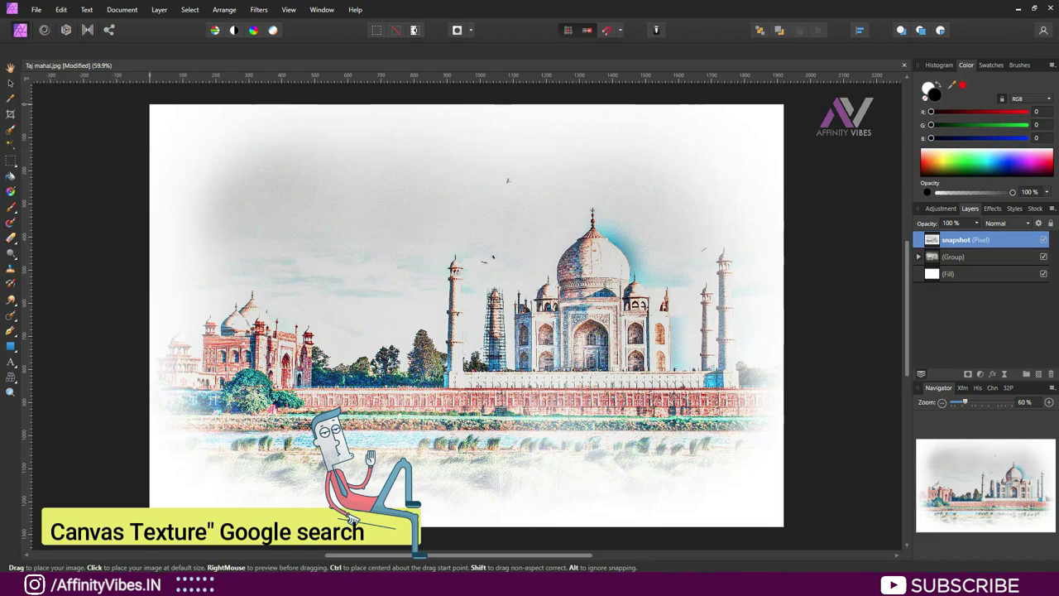
pyautogui.moveTo(150, 104); pyautogui.dragTo(424, 529)
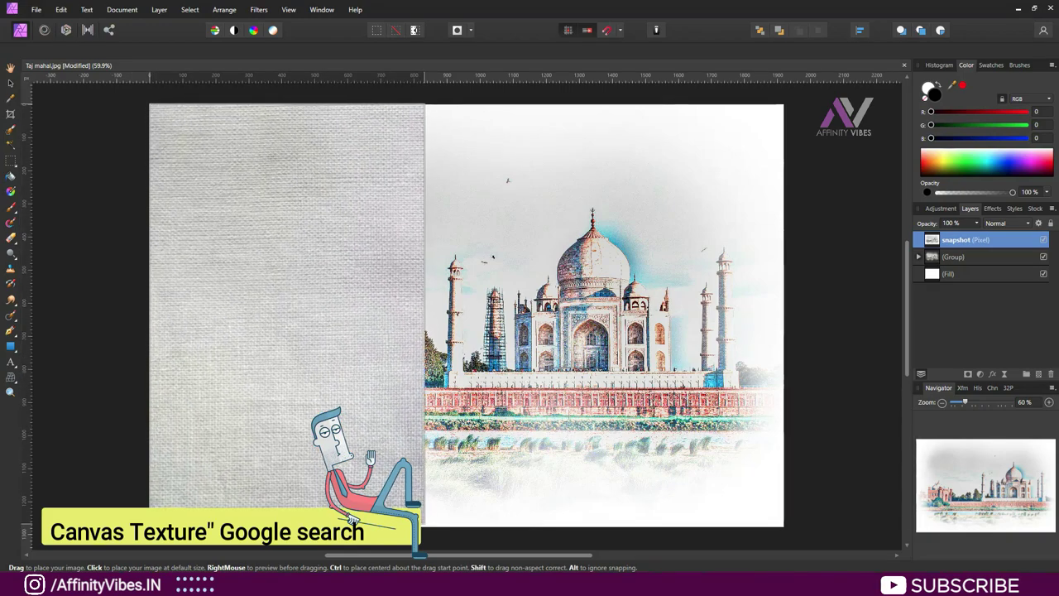
pyautogui.moveTo(425, 314); pyautogui.dragTo(783, 314)
pyautogui.hotkey('ctrl', 'd')
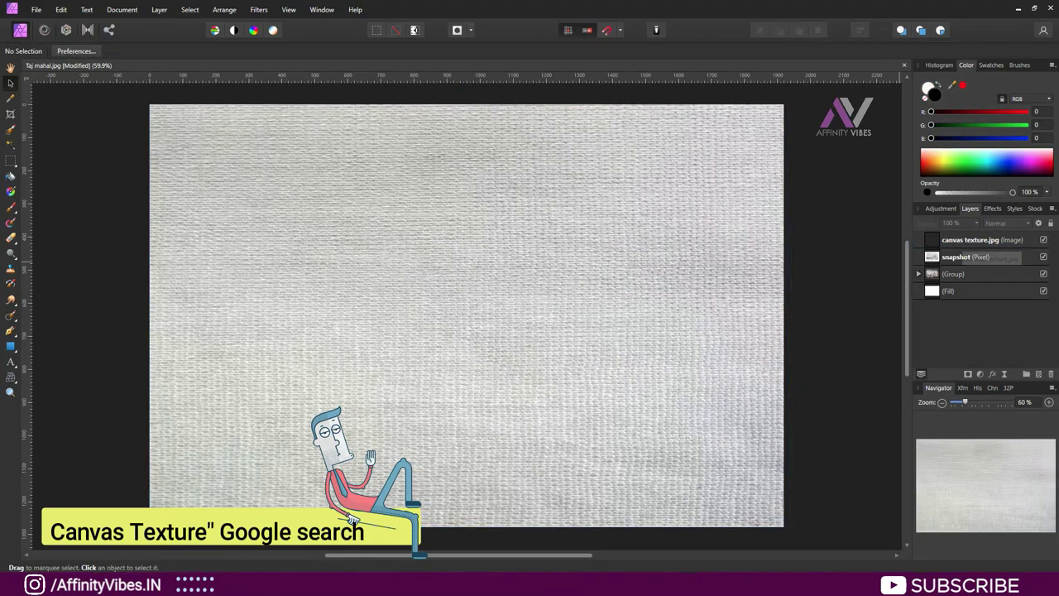
# Set the canvas texture layer to Multiply blend mode at 25% opacity.
pyautogui.click(969, 240)
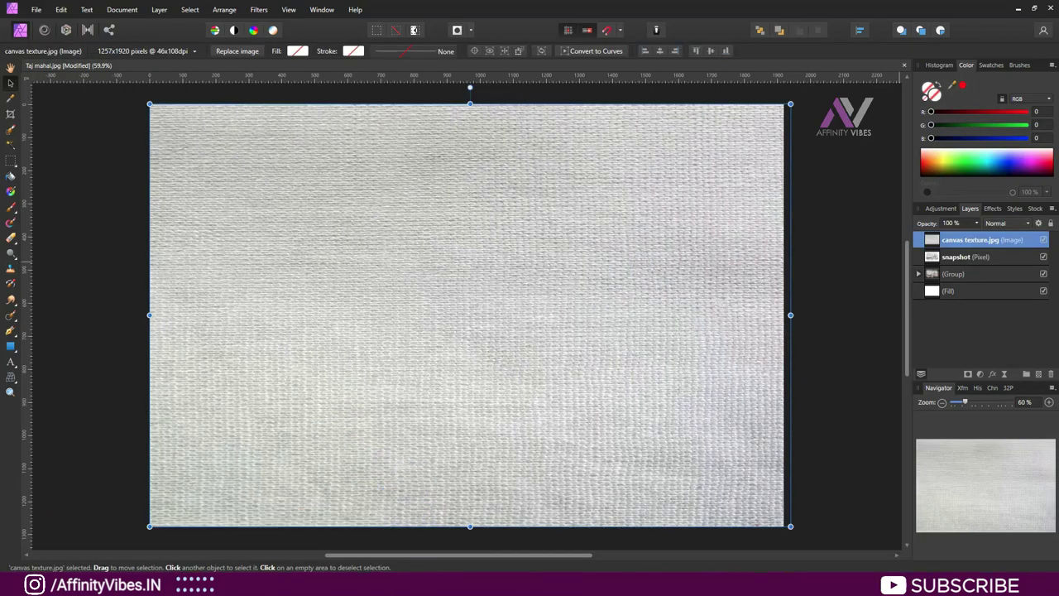
pyautogui.click(1005, 223)
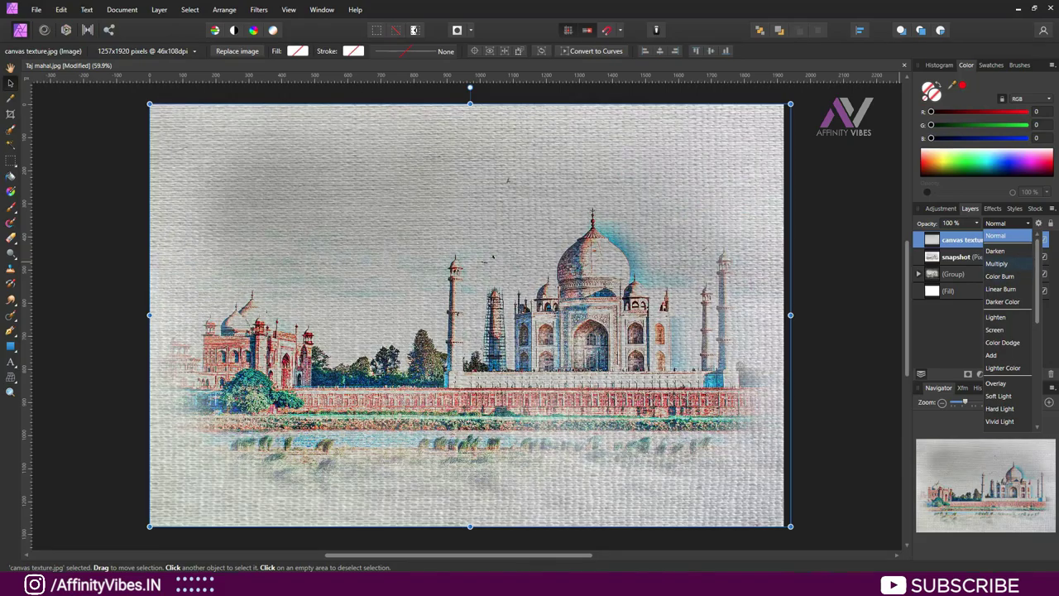
pyautogui.click(996, 263)
pyautogui.click(976, 224)
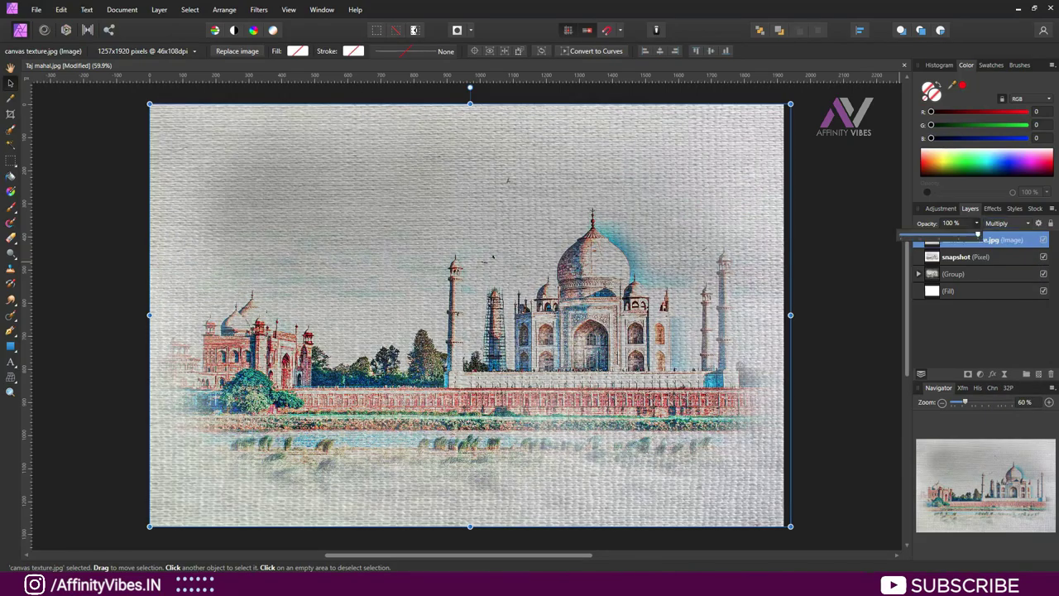
pyautogui.moveTo(977, 238); pyautogui.dragTo(924, 237)
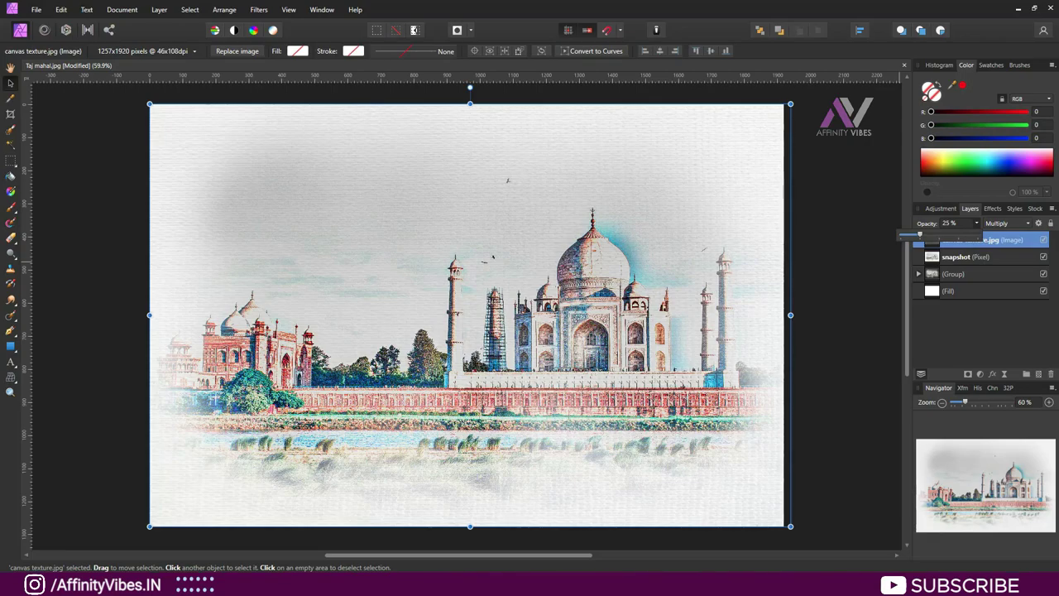
pyautogui.click(10, 67)
# Zoom to 200% to inspect the texture in the sky, then fit the image to the window.
pyautogui.hotkey('ctrl', '+')
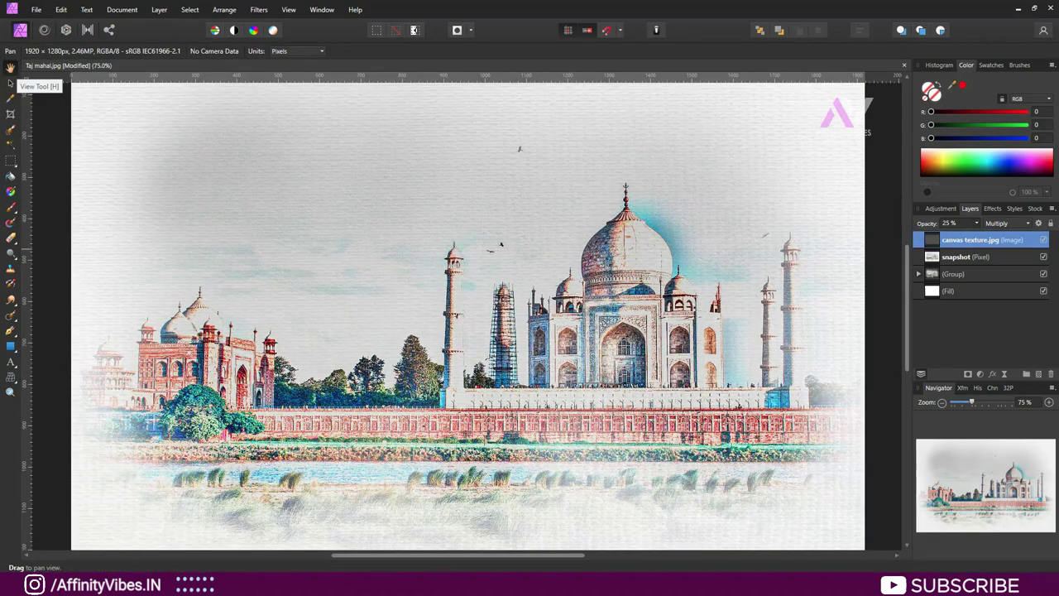
pyautogui.hotkey('ctrl', '+')
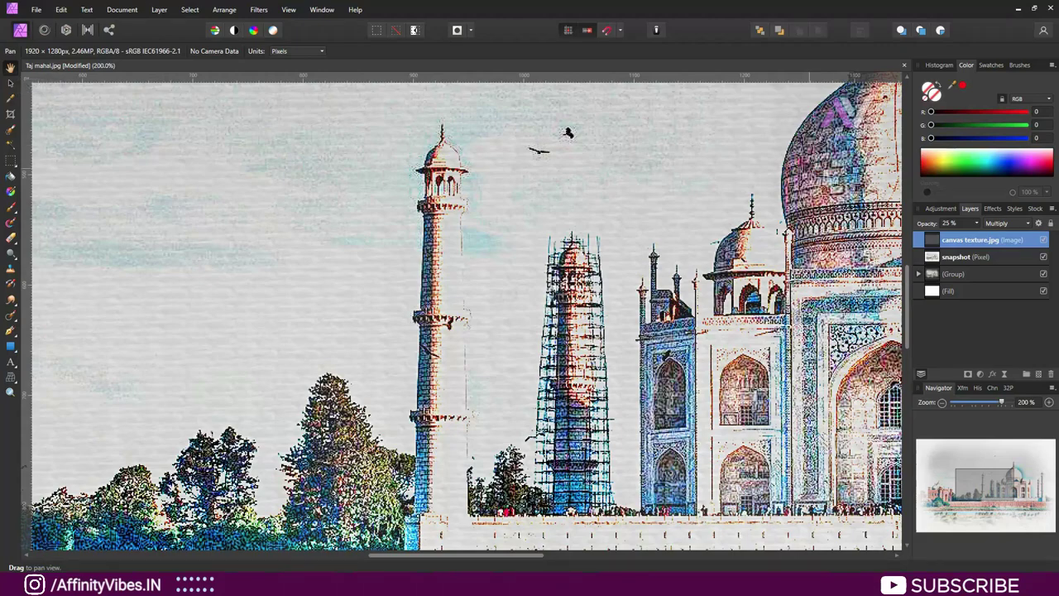
pyautogui.scroll(5, 466, 314)
pyautogui.moveTo(617, 143); pyautogui.dragTo(617, 314)
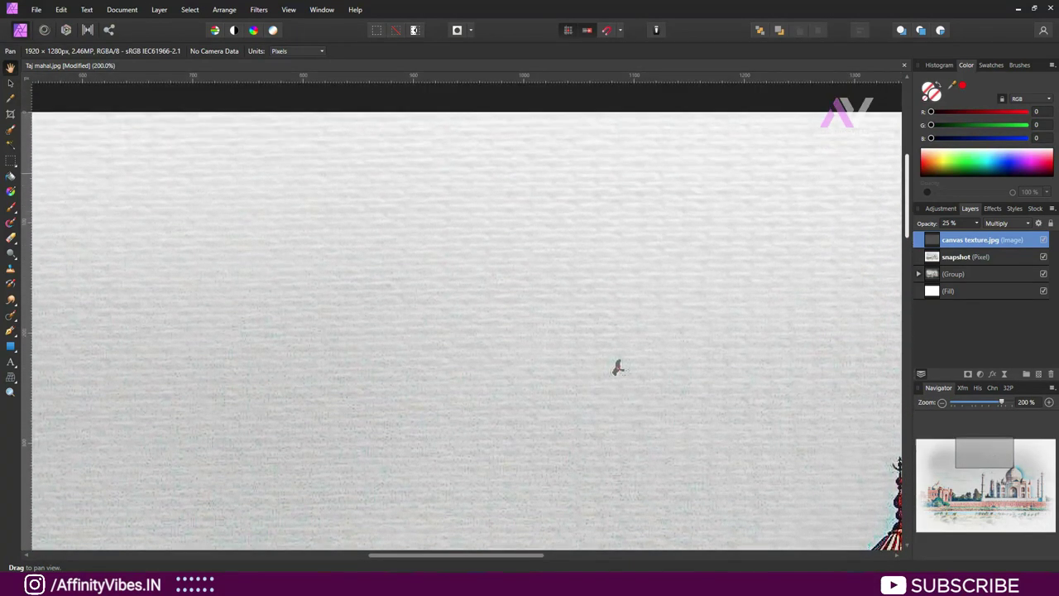
pyautogui.scroll(-5, 467, 314)
pyautogui.scroll(-2, 466, 314)
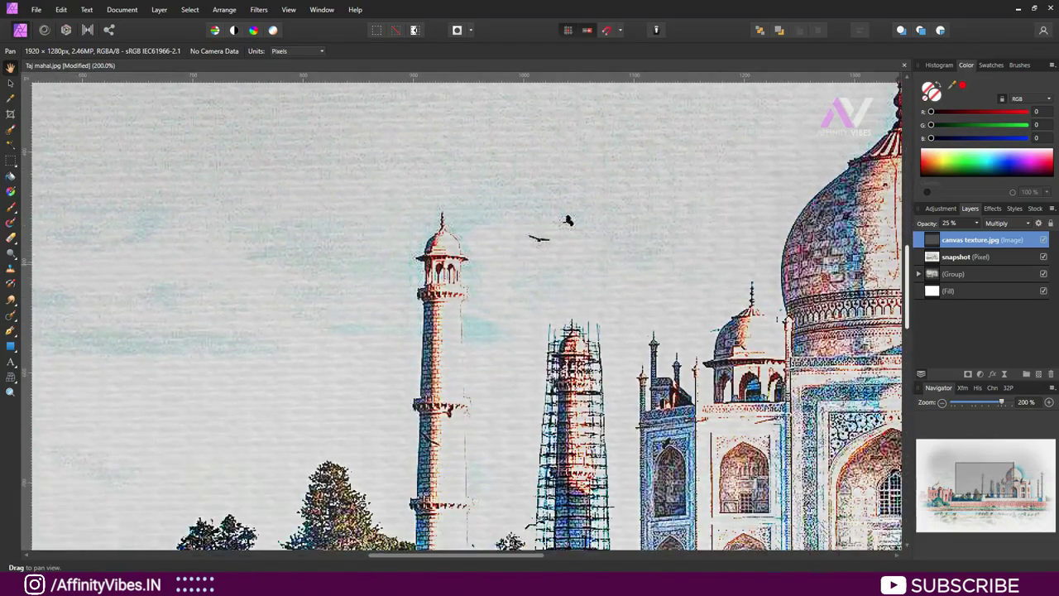
pyautogui.scroll(-2, 467, 315)
pyautogui.scroll(-2, 466, 314)
pyautogui.scroll(-2, 467, 315)
pyautogui.scroll(-2, 466, 314)
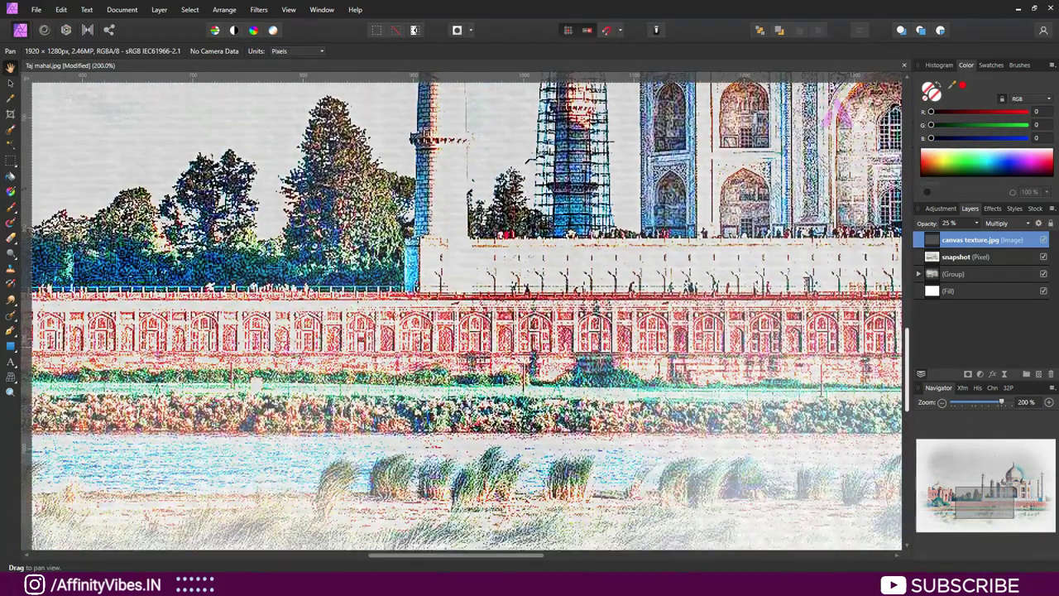
pyautogui.scroll(-2, 466, 314)
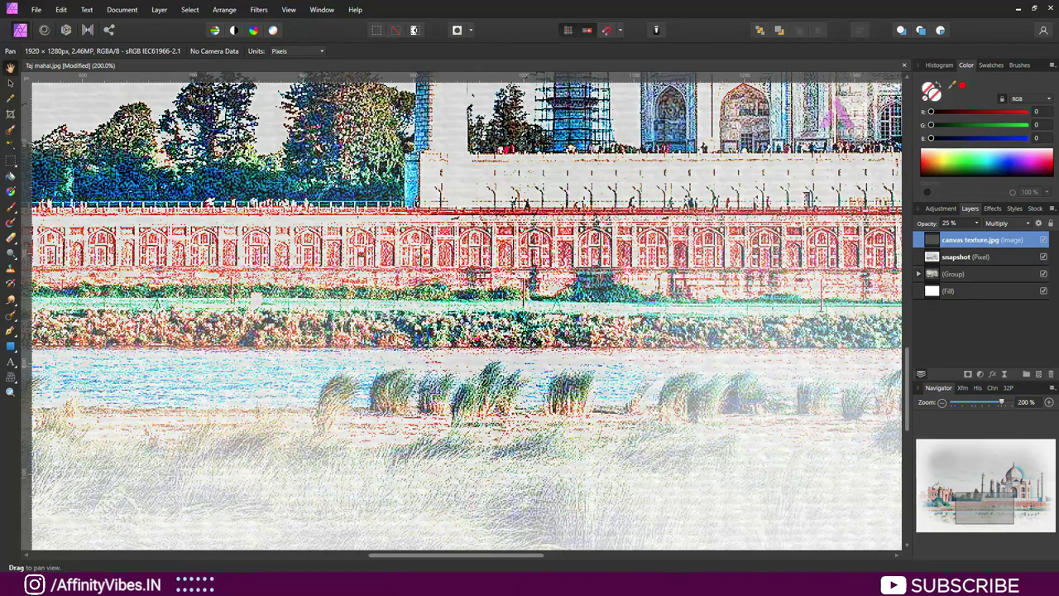
pyautogui.hotkey('ctrl', '0')
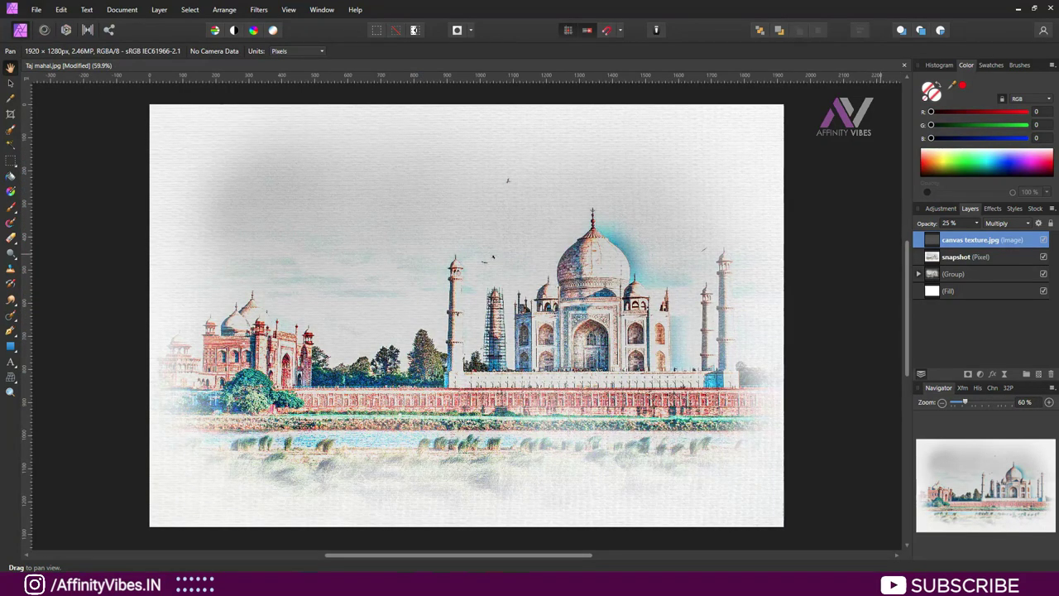
# Open Pexels.jpg and rename its Background layer to 'original'.
pyautogui.click(37, 9)
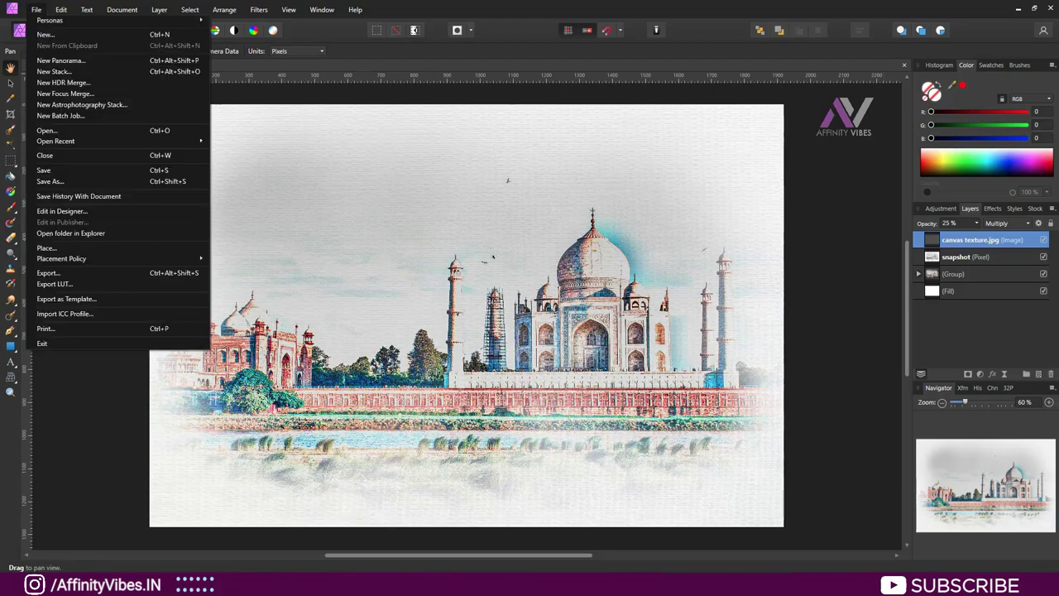
pyautogui.click(46, 130)
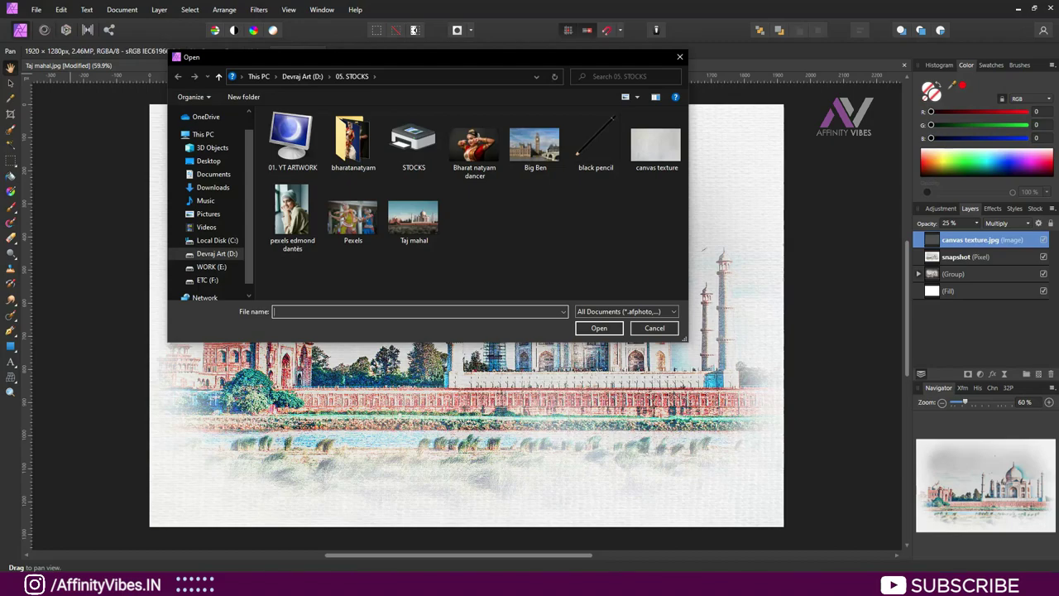
pyautogui.doubleClick(352, 219)
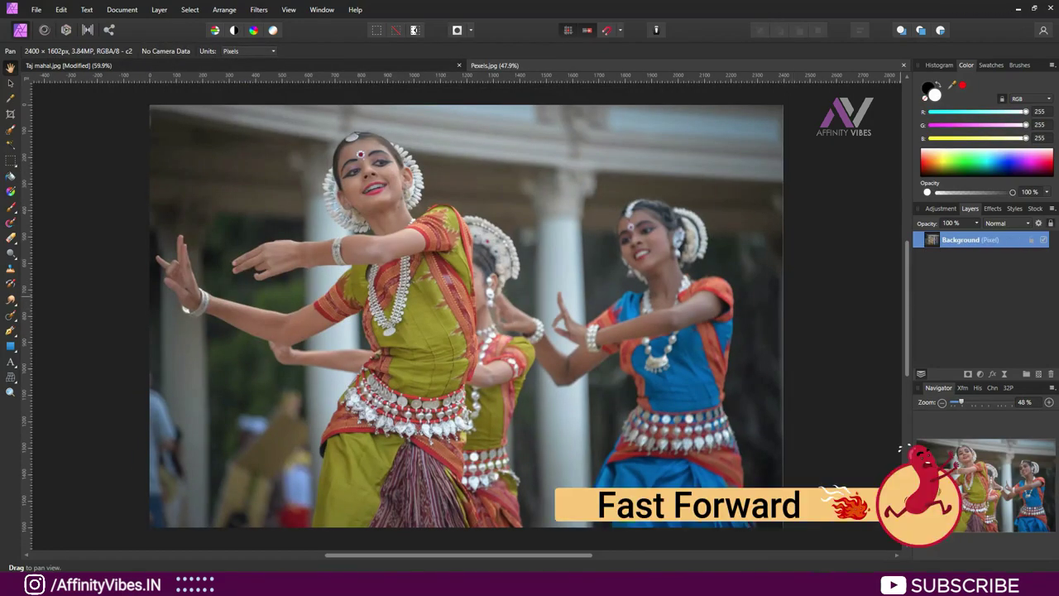
pyautogui.doubleClick(961, 239)
pyautogui.write('original')
pyautogui.press('Return')
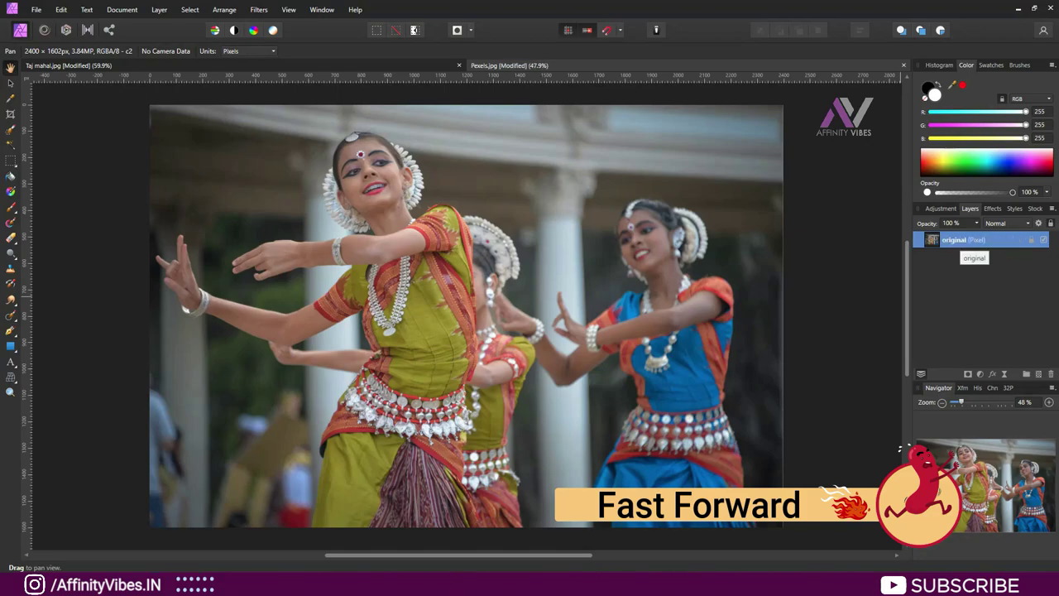
# Duplicate and invert the layer, set it to Color Dodge, and add a 40.5 px live Gaussian Blur.
pyautogui.hotkey('ctrl', 'j')
pyautogui.hotkey('ctrl', 'i')
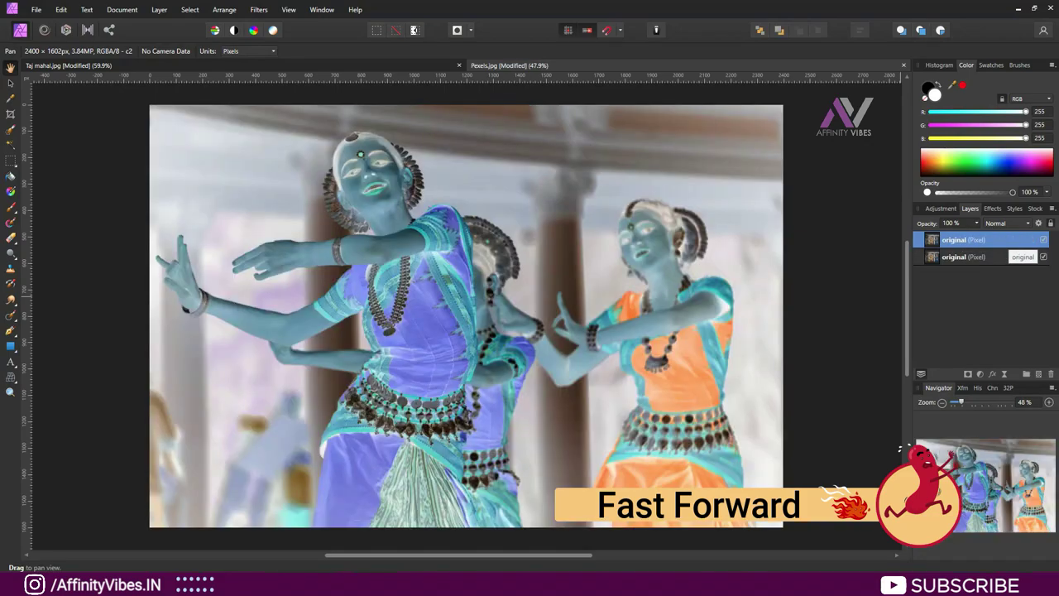
pyautogui.click(1005, 223)
pyautogui.click(1007, 335)
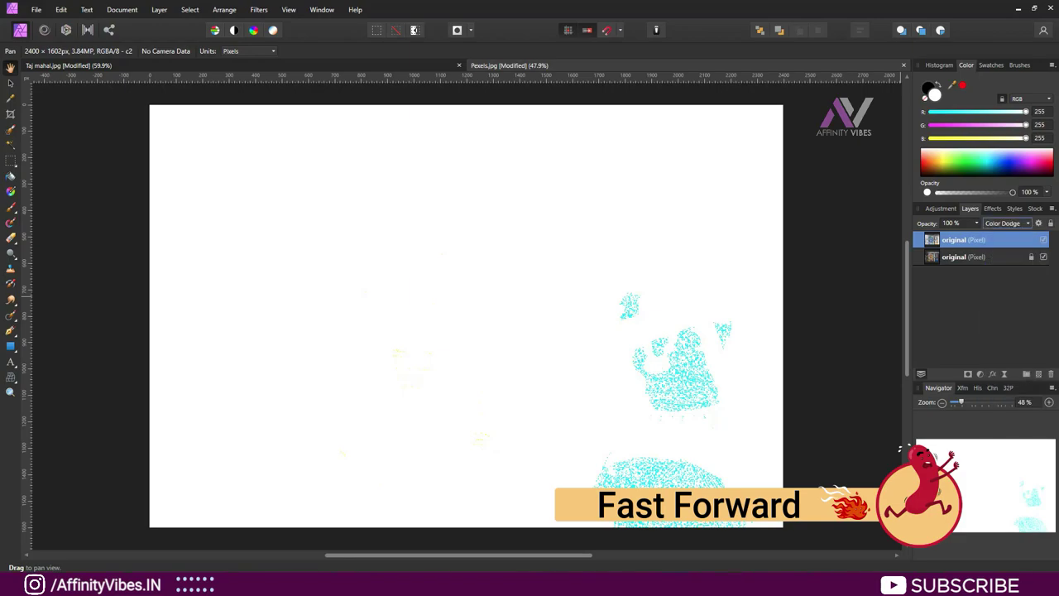
pyautogui.click(1004, 374)
pyautogui.click(976, 202)
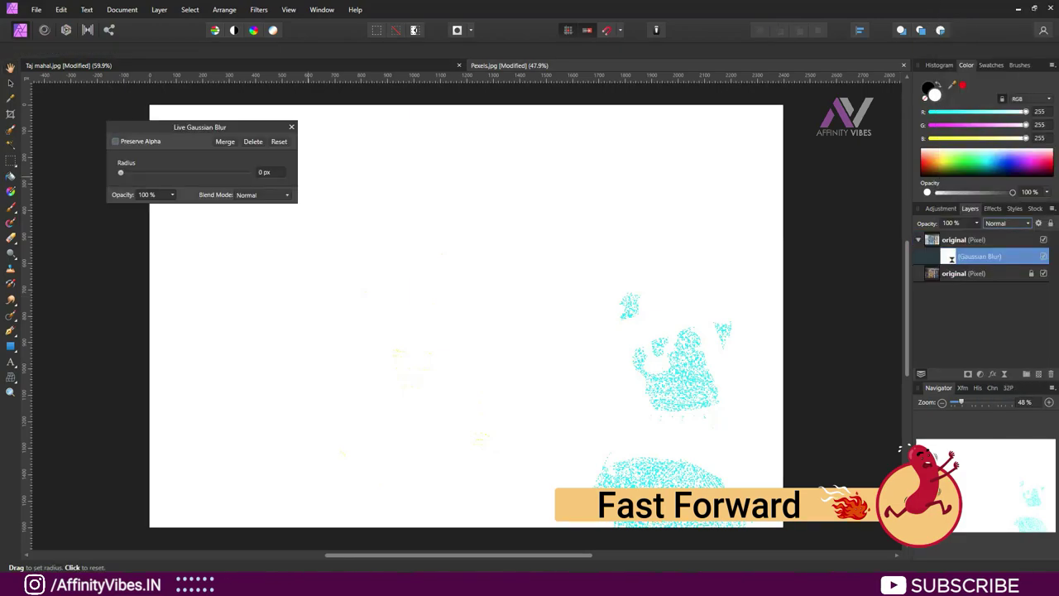
pyautogui.moveTo(121, 173); pyautogui.dragTo(219, 172)
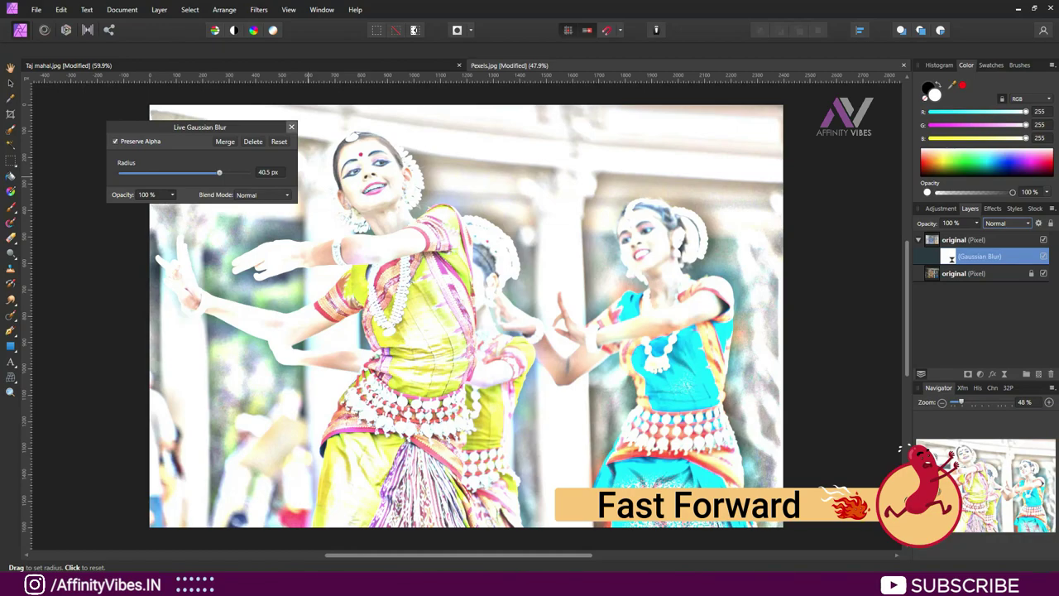
pyautogui.click(291, 127)
pyautogui.click(918, 239)
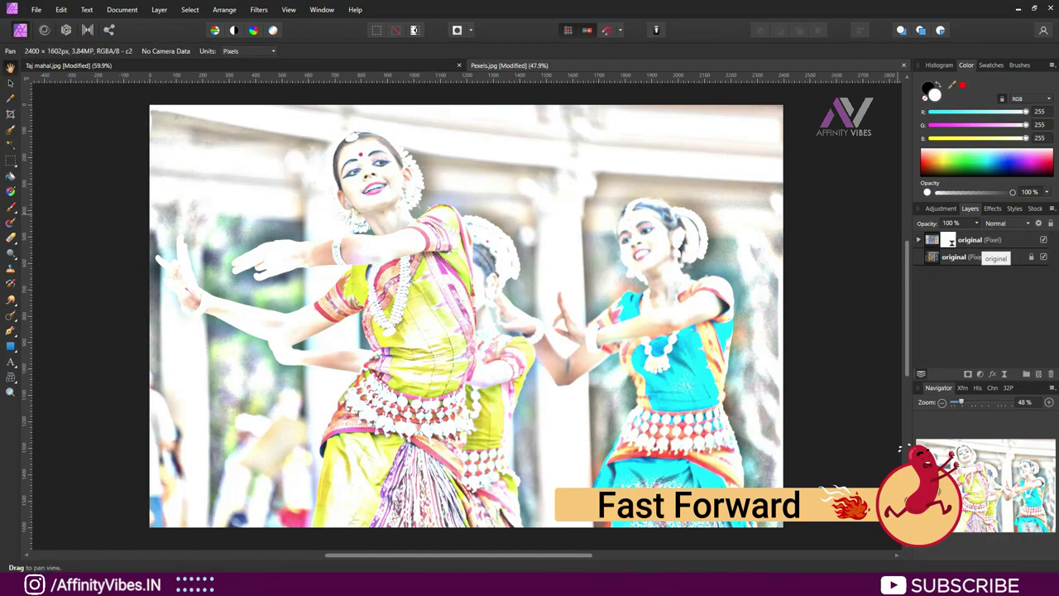
# Merge the sketch into one pixel layer and apply the colourful high-detail Tone Map preset.
pyautogui.rightClick(968, 240)
pyautogui.click(936, 391)
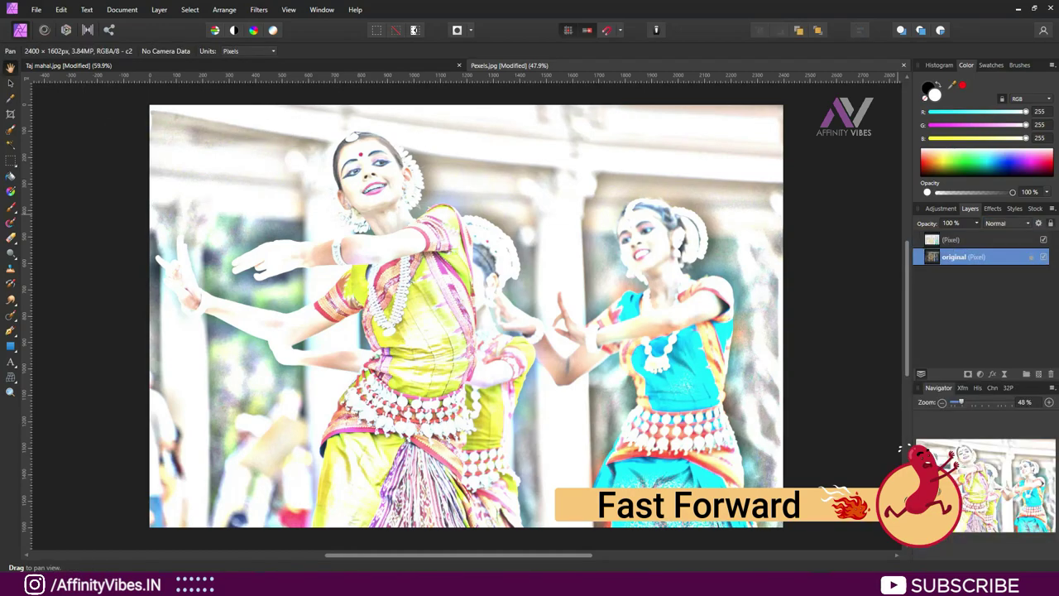
pyautogui.click(87, 30)
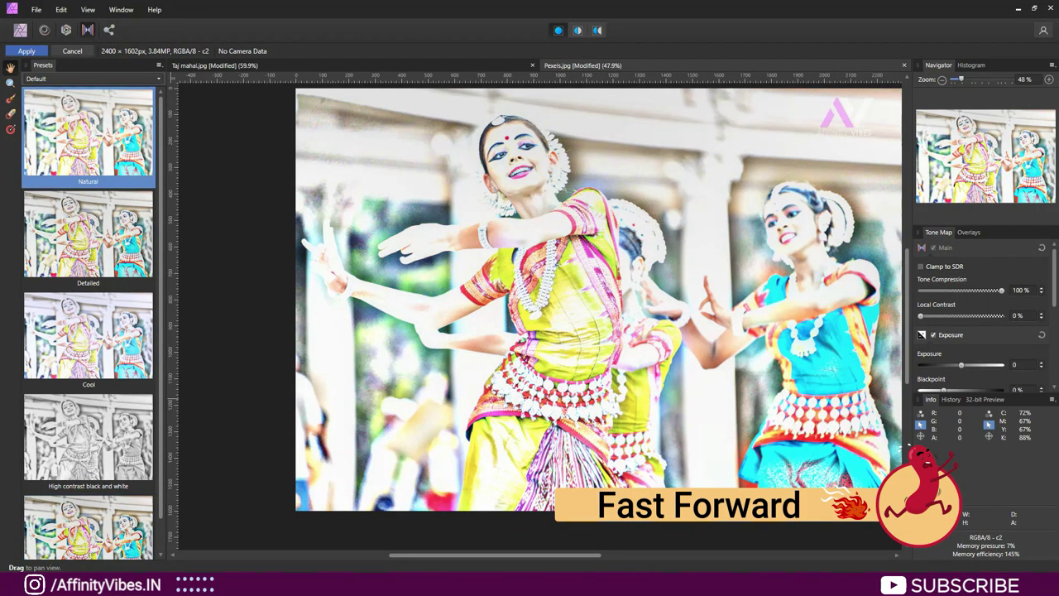
pyautogui.click(88, 236)
pyautogui.click(88, 335)
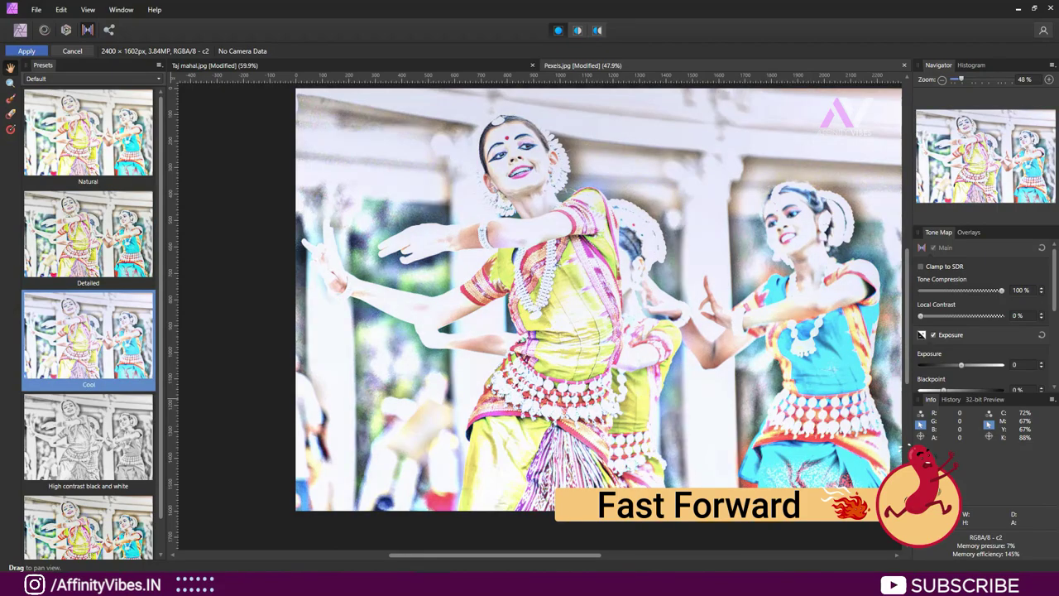
pyautogui.scroll(-1, 88, 331)
pyautogui.click(88, 405)
pyautogui.click(88, 503)
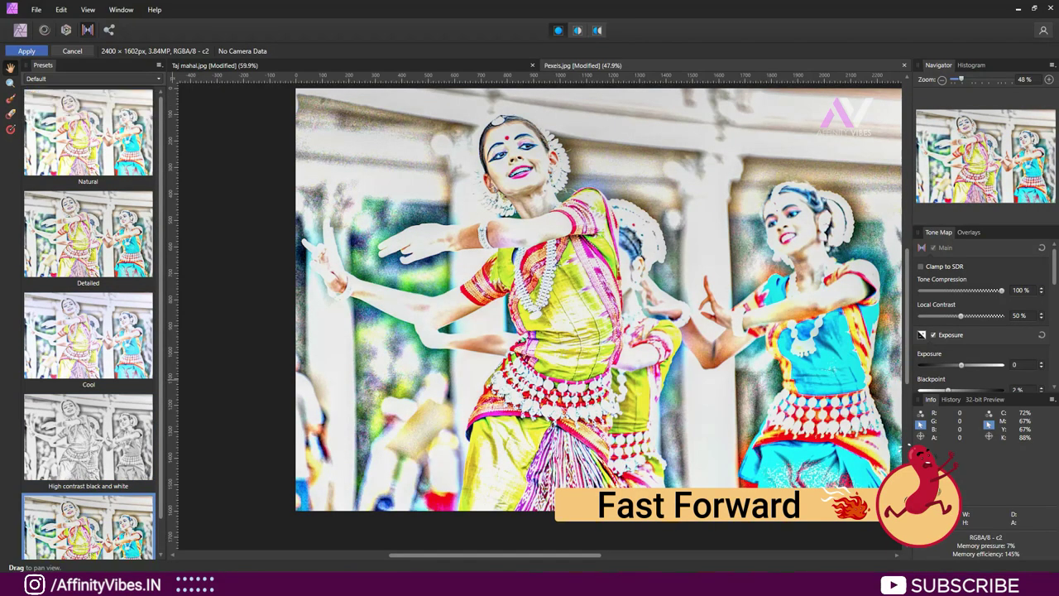
pyautogui.press('Return')
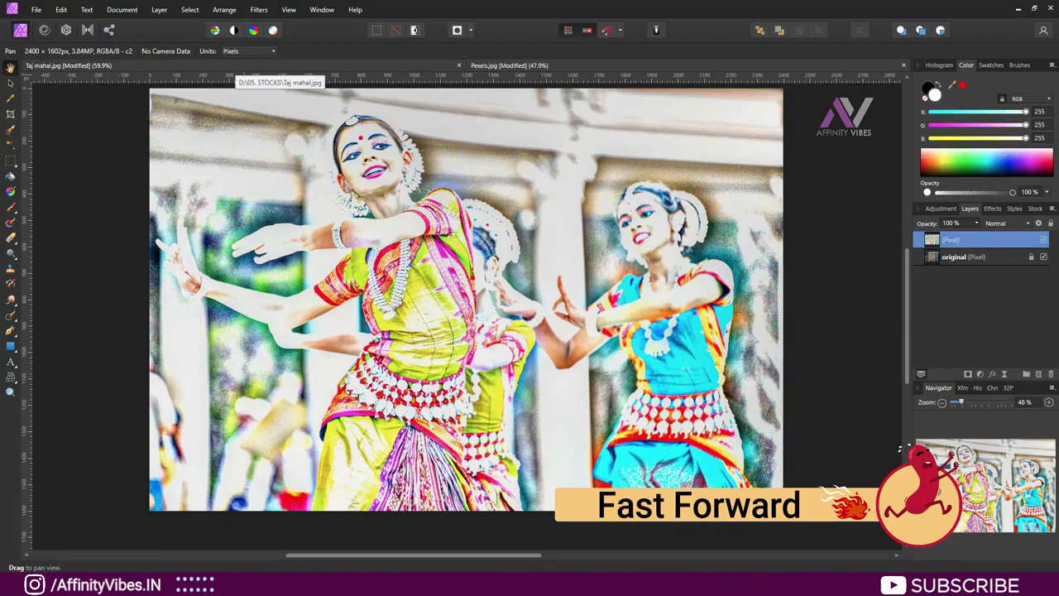
# Add a white Fill layer below the photo and give the photo an inverted, hiding mask.
pyautogui.click(159, 9)
pyautogui.click(178, 86)
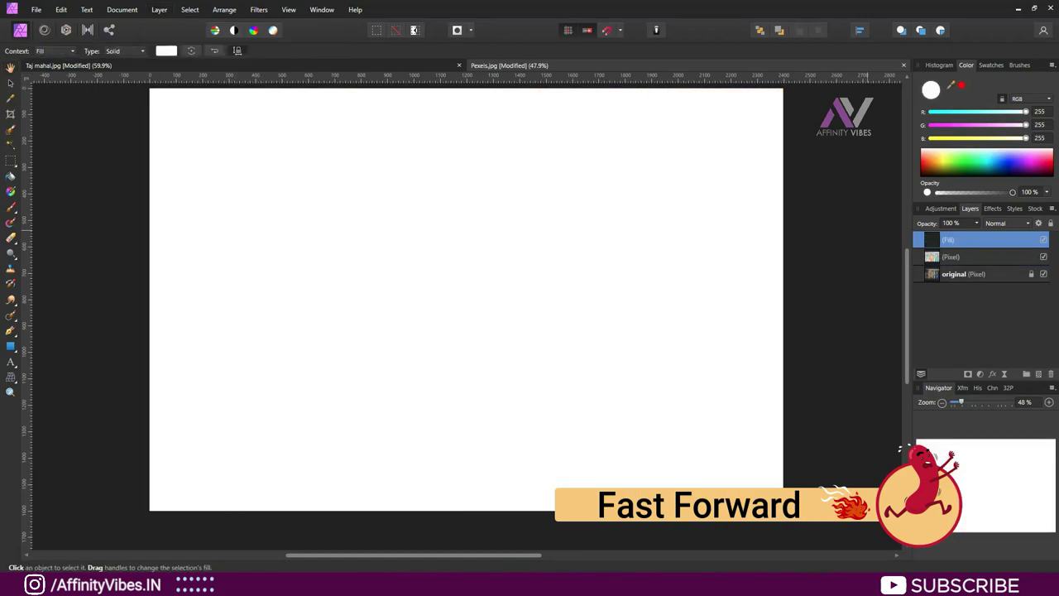
pyautogui.moveTo(931, 239); pyautogui.dragTo(951, 263)
pyautogui.click(980, 374)
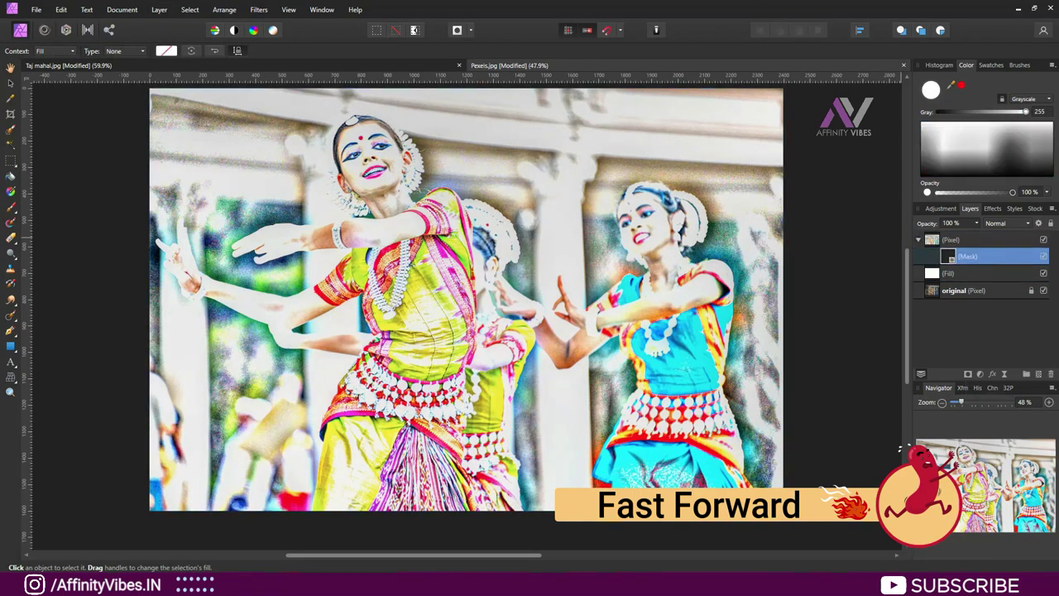
pyautogui.hotkey('ctrl', 'i')
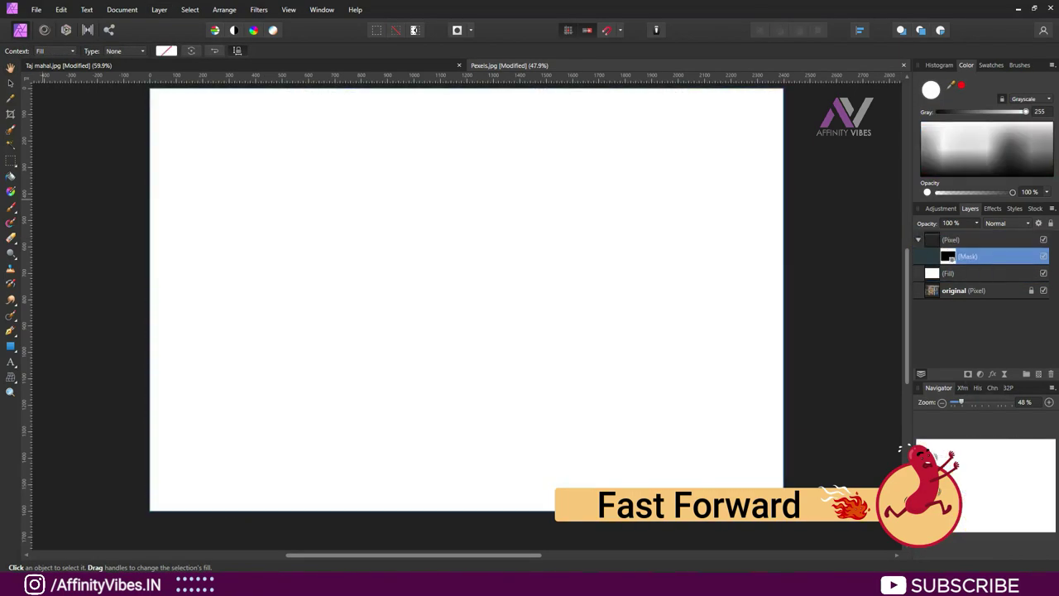
# Paint the mask with a soft brush to reveal the dancers' faces, costumes, skirts and hands.
pyautogui.click(10, 207)
pyautogui.moveTo(273, 198)
pyautogui.mouseDown()
pyautogui.moveTo(240, 216)
pyautogui.moveTo(281, 198)
pyautogui.moveTo(579, 207)
pyautogui.moveTo(645, 348)
pyautogui.moveTo(331, 372)
pyautogui.mouseUp()
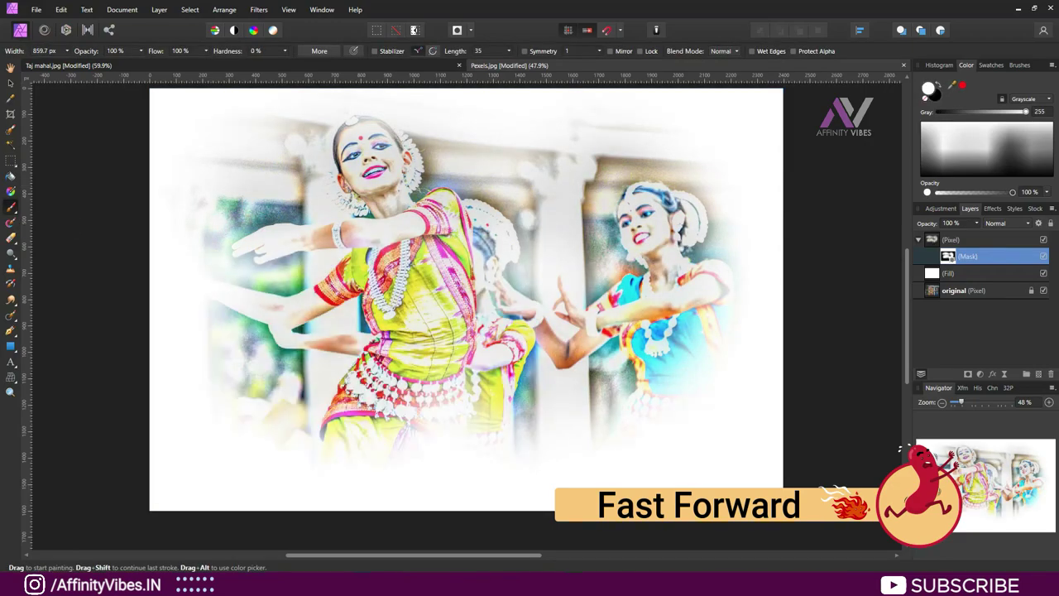
pyautogui.moveTo(331, 414); pyautogui.dragTo(637, 414)
pyautogui.moveTo(596, 455); pyautogui.dragTo(703, 348)
pyautogui.moveTo(207, 231); pyautogui.dragTo(281, 314)
pyautogui.moveTo(604, 430); pyautogui.dragTo(728, 223)
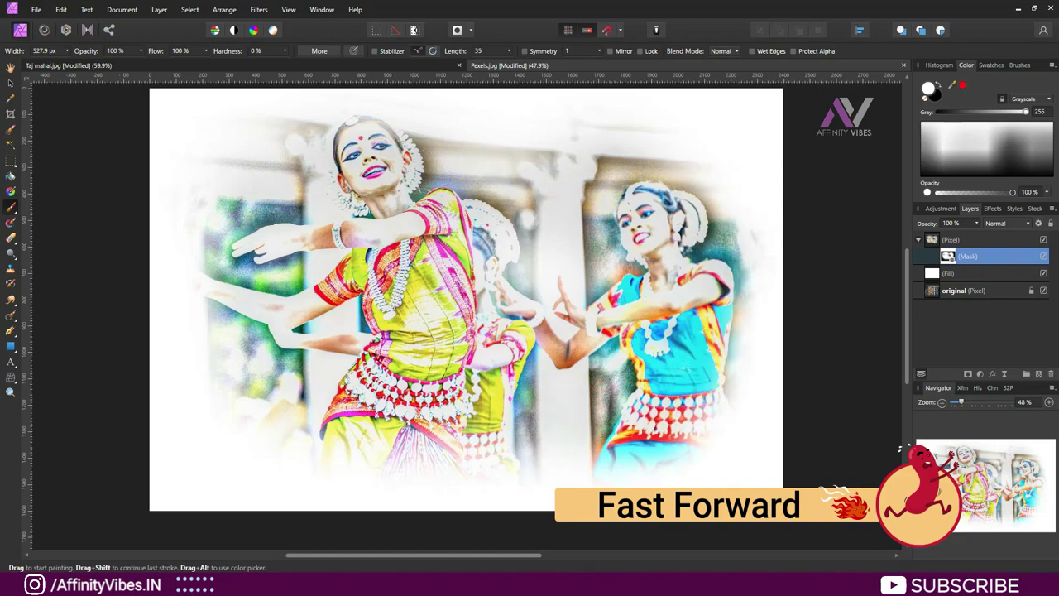
pyautogui.moveTo(570, 145); pyautogui.dragTo(347, 136)
pyautogui.moveTo(240, 223); pyautogui.dragTo(190, 286)
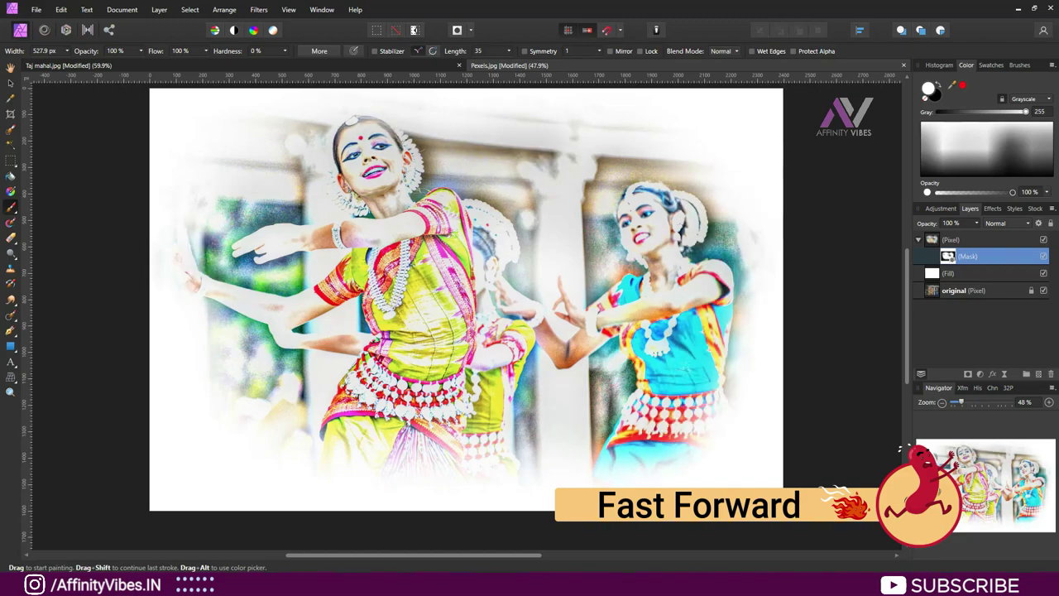
pyautogui.press('h')
pyautogui.click(917, 239)
pyautogui.click(968, 239)
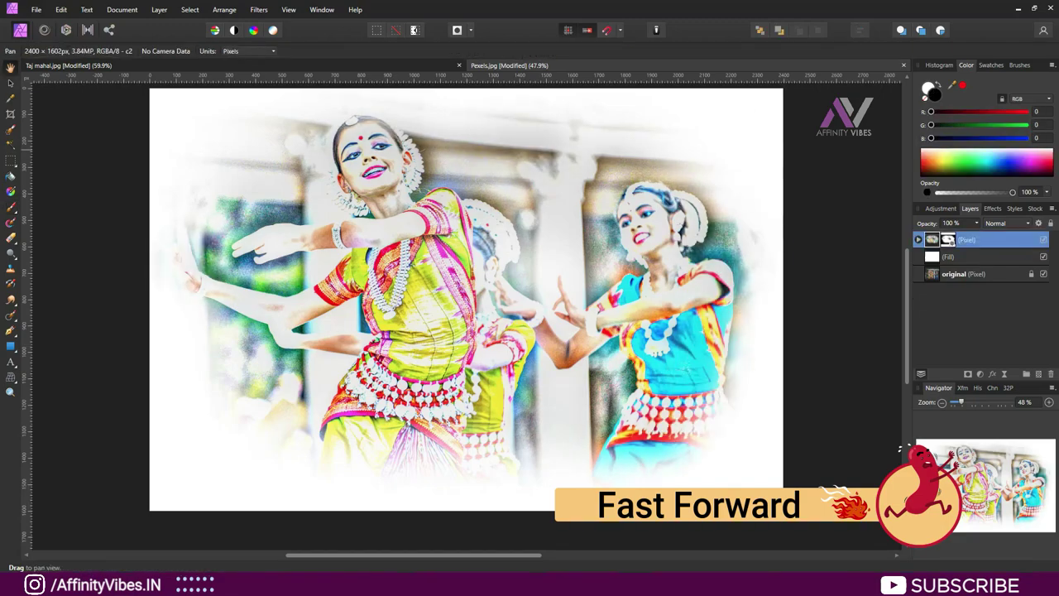
# Place canvas texture.jpg and stretch it across the whole dancers image.
pyautogui.click(37, 9)
pyautogui.click(50, 247)
pyautogui.doubleClick(654, 144)
pyautogui.moveTo(149, 88); pyautogui.dragTo(417, 499)
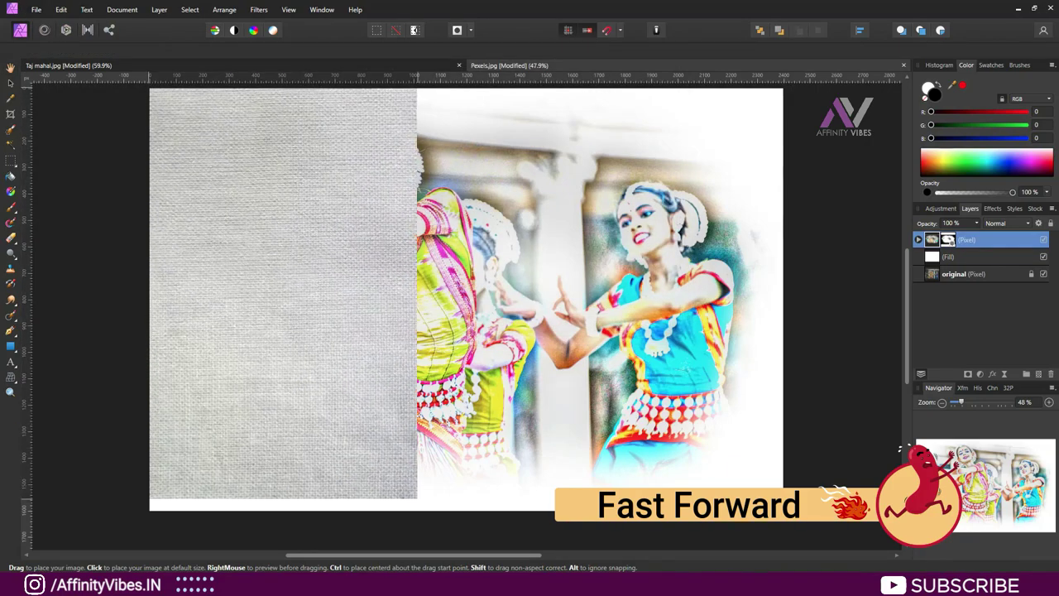
pyautogui.moveTo(417, 294); pyautogui.dragTo(782, 294)
pyautogui.hotkey('ctrl', 'd')
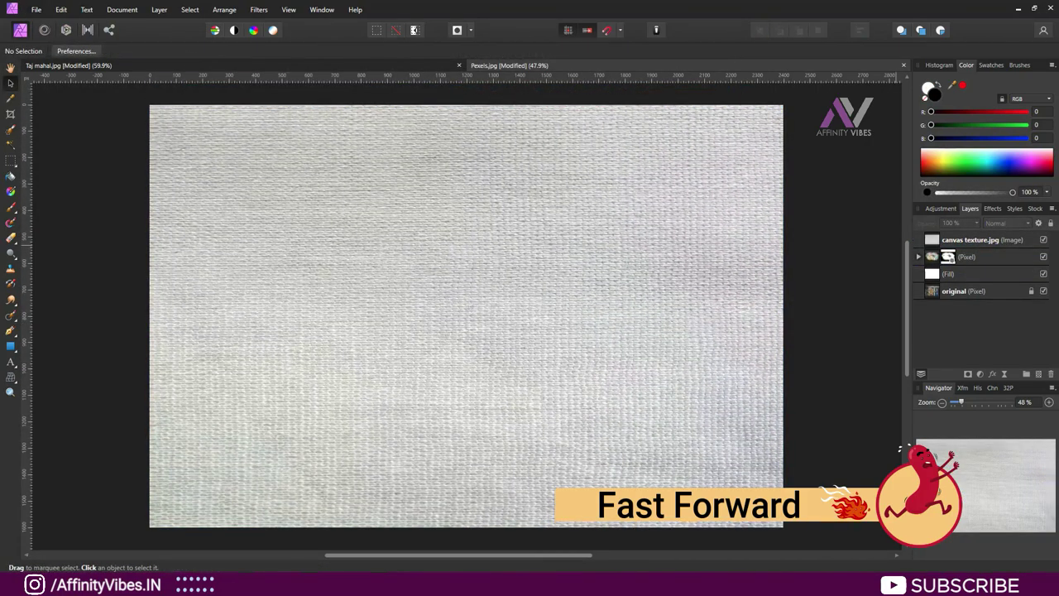
# Blend the texture with Multiply at 25% opacity, then group it with the painting and fill.
pyautogui.click(968, 239)
pyautogui.click(1001, 223)
pyautogui.click(1001, 256)
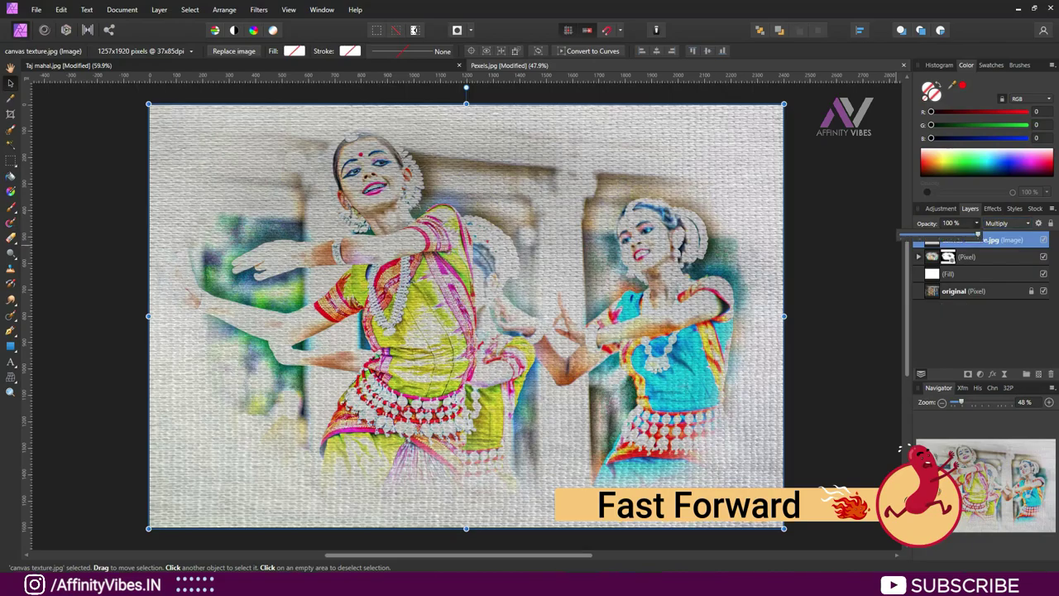
pyautogui.moveTo(977, 235); pyautogui.dragTo(921, 236)
pyautogui.hotkey('ctrl', '1')
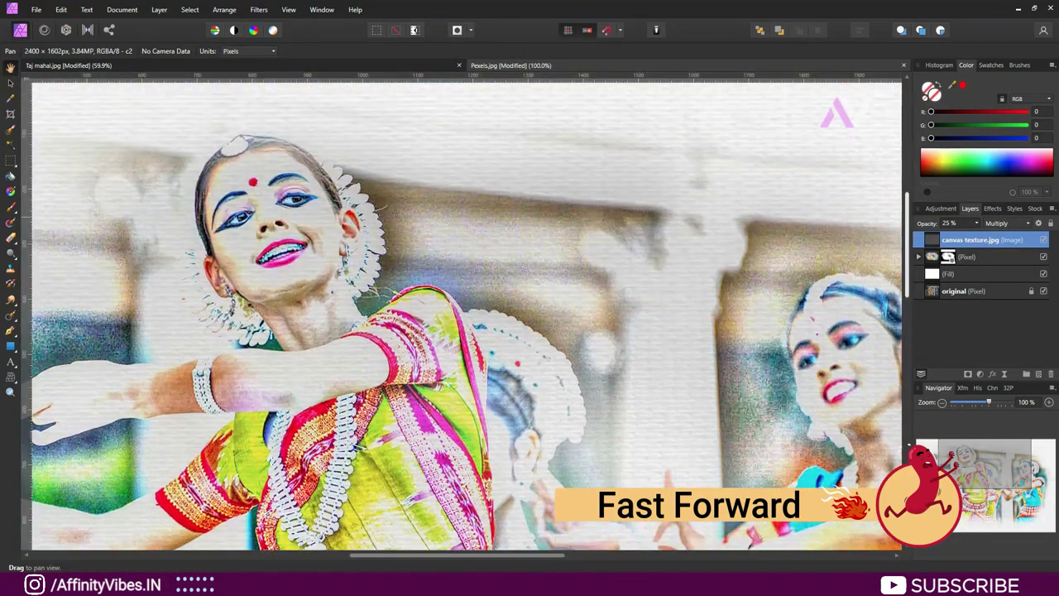
pyautogui.moveTo(464, 314); pyautogui.dragTo(464, 397)
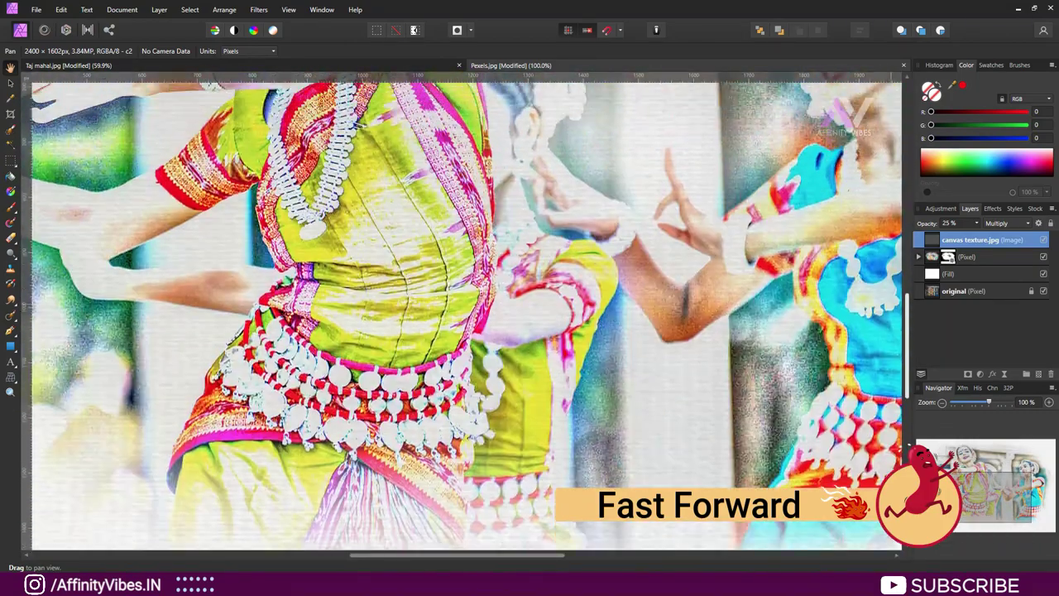
pyautogui.moveTo(463, 331); pyautogui.dragTo(463, 173)
pyautogui.hotkey('ctrl', '0')
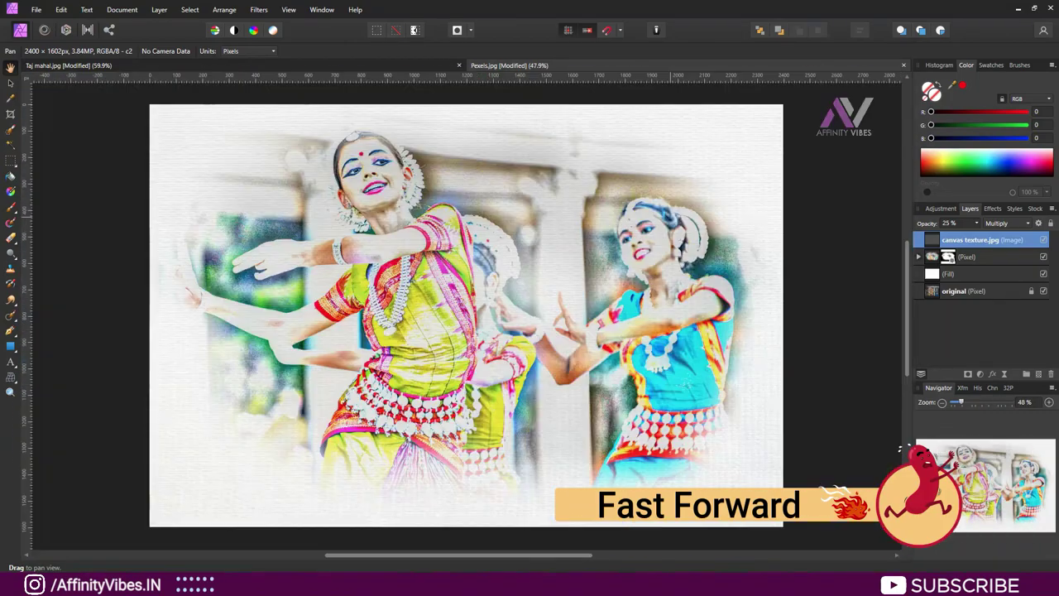
pyautogui.keyDown('shift'); pyautogui.click(948, 274); pyautogui.keyUp('shift')
pyautogui.hotkey('ctrl', 'g')
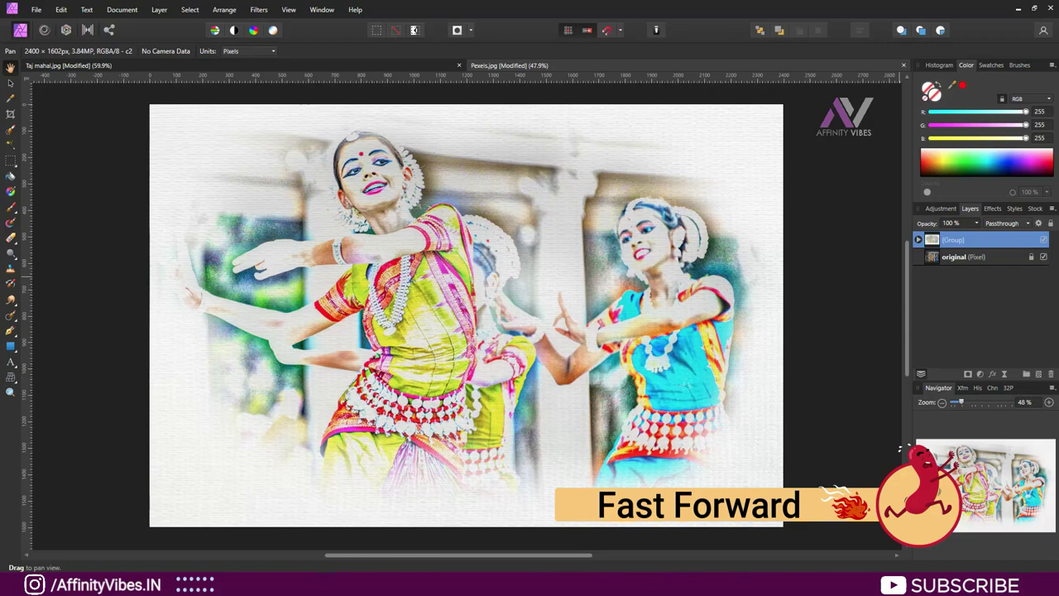
# Add the artist's signature as enlarged artistic text in a script font at the lower left.
pyautogui.click(11, 361)
pyautogui.click(204, 409)
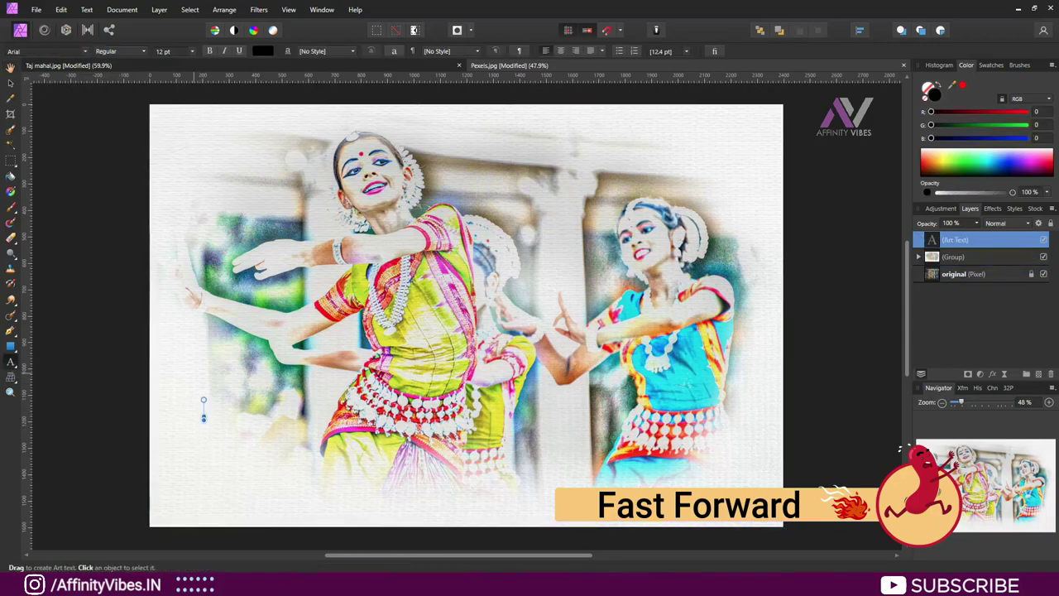
pyautogui.write('DevrajArt')
pyautogui.moveTo(219, 422); pyautogui.dragTo(273, 439)
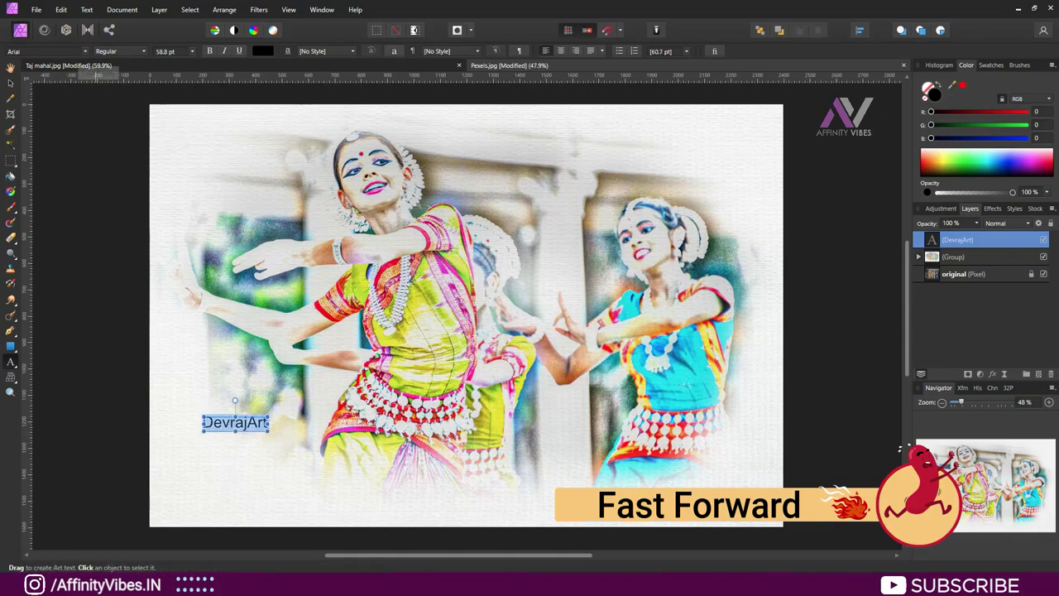
pyautogui.click(41, 51)
pyautogui.scroll(10, 166, 165)
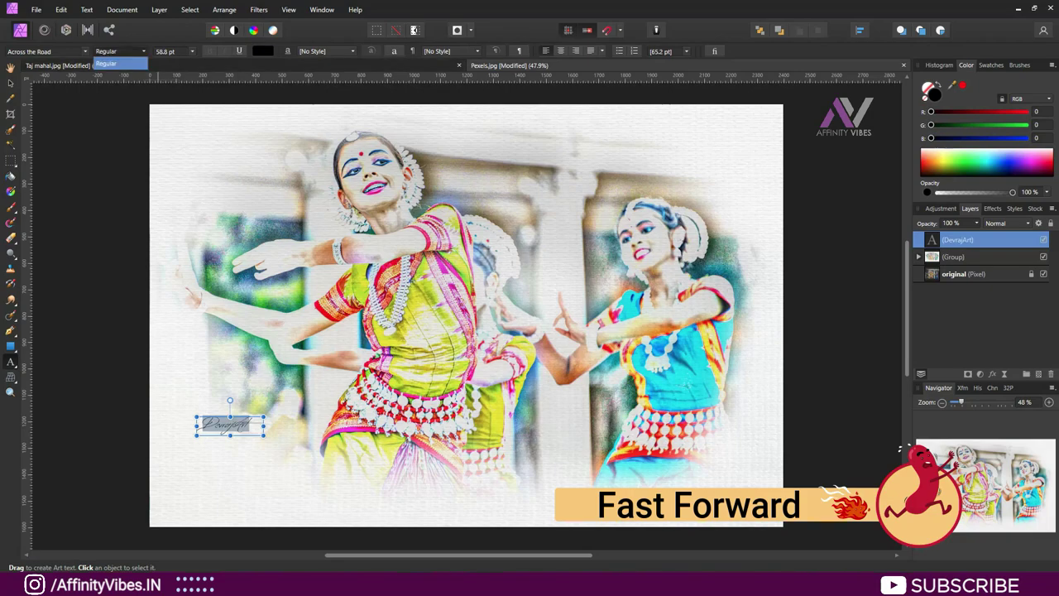
pyautogui.moveTo(264, 434); pyautogui.dragTo(321, 451)
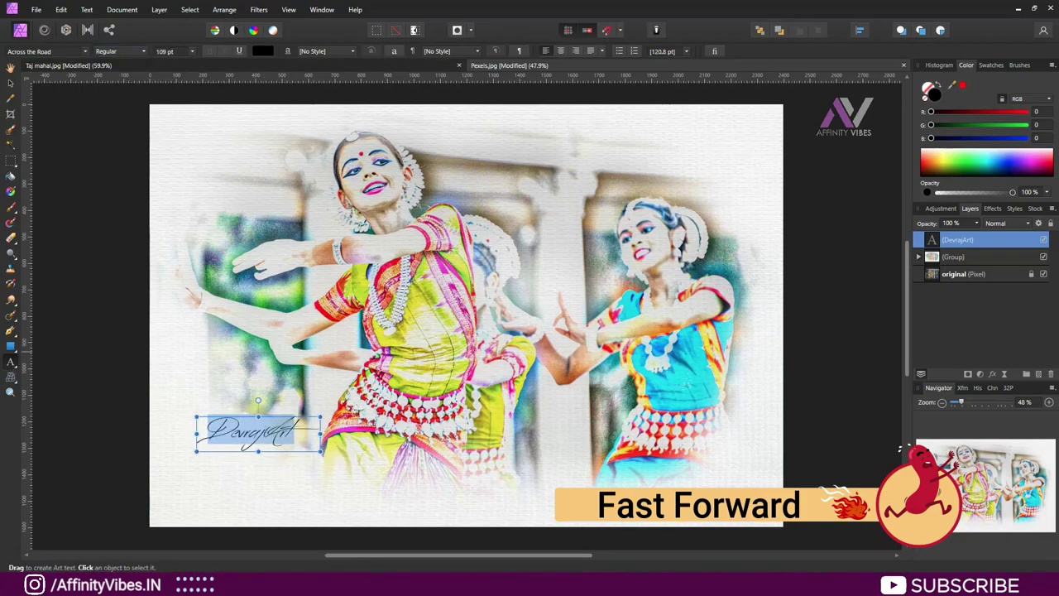
# Add the date 01/12/2021 as a second enlarged text line below the signature.
pyautogui.click(241, 472)
pyautogui.write('01/12/2021')
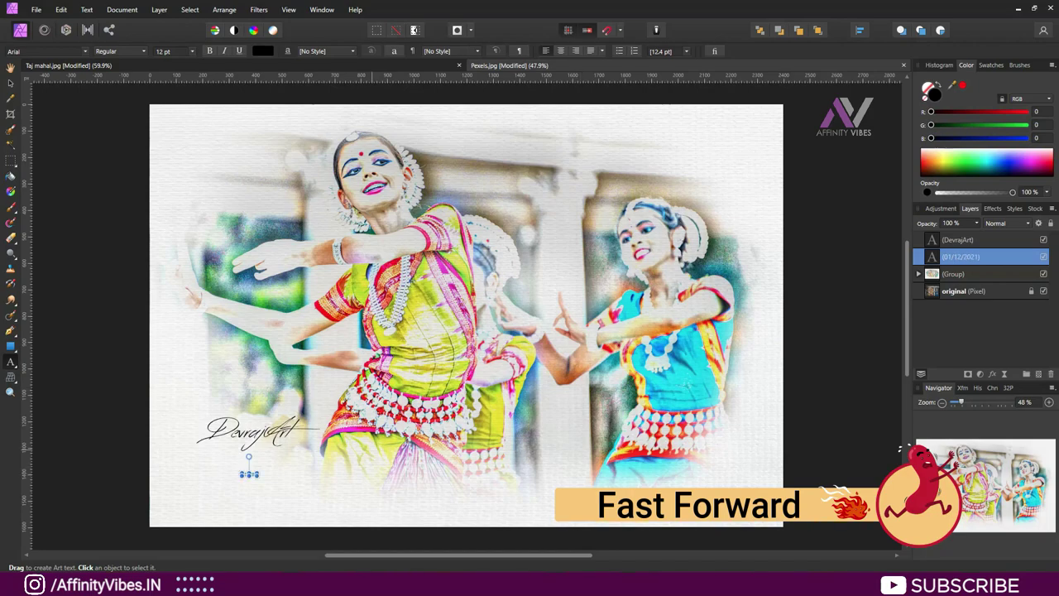
pyautogui.moveTo(249, 473)
pyautogui.mouseDown()
pyautogui.moveTo(319, 489)
pyautogui.moveTo(246, 456)
pyautogui.mouseUp()
pyautogui.press('v')
# Group the signature and date as 'Text', shrink it and move it to the lower right.
pyautogui.keyDown('shift'); pyautogui.click(248, 430); pyautogui.keyUp('shift')
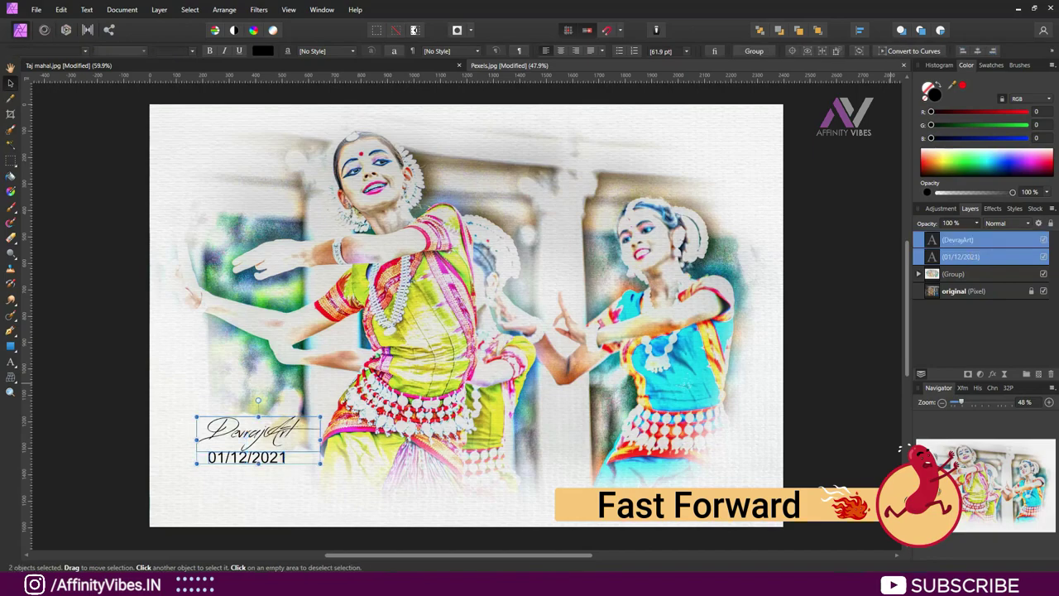
pyautogui.hotkey('ctrl', 'g')
pyautogui.doubleClick(984, 239)
pyautogui.write('Text')
pyautogui.press('Return')
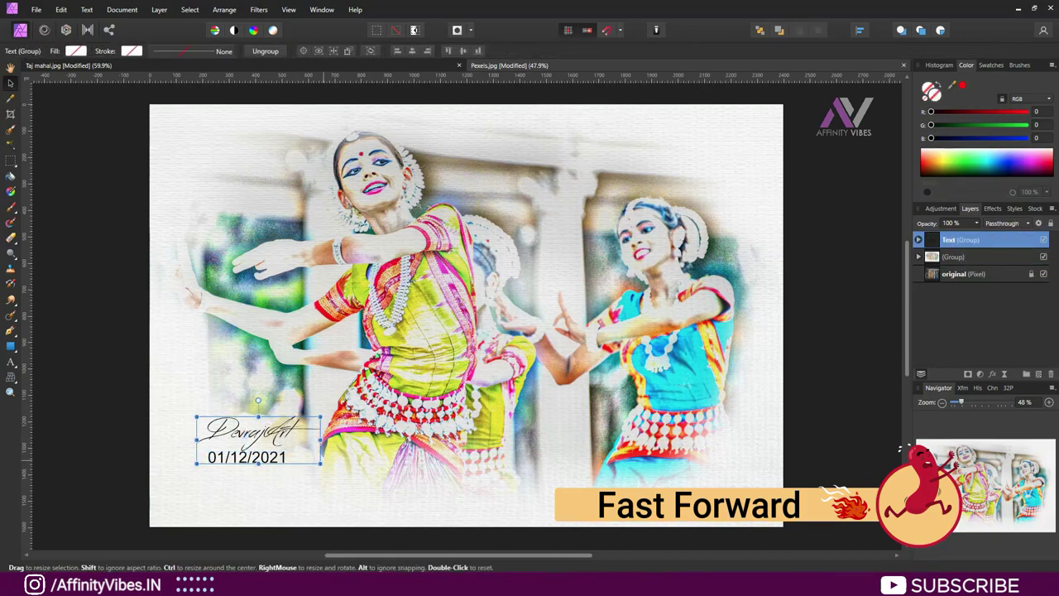
pyautogui.moveTo(321, 463)
pyautogui.mouseDown()
pyautogui.moveTo(283, 449)
pyautogui.moveTo(725, 478)
pyautogui.mouseUp()
pyautogui.click(10, 67)
pyautogui.click(9, 82)
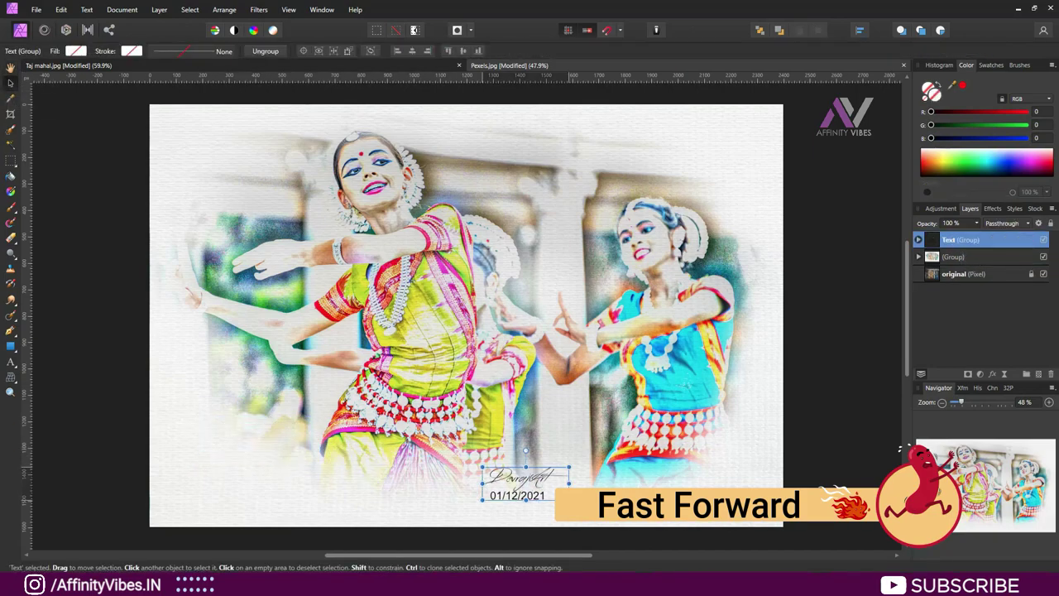
# Set the dancers' 01/12/2021 date text to 30 pt.
pyautogui.press('h')
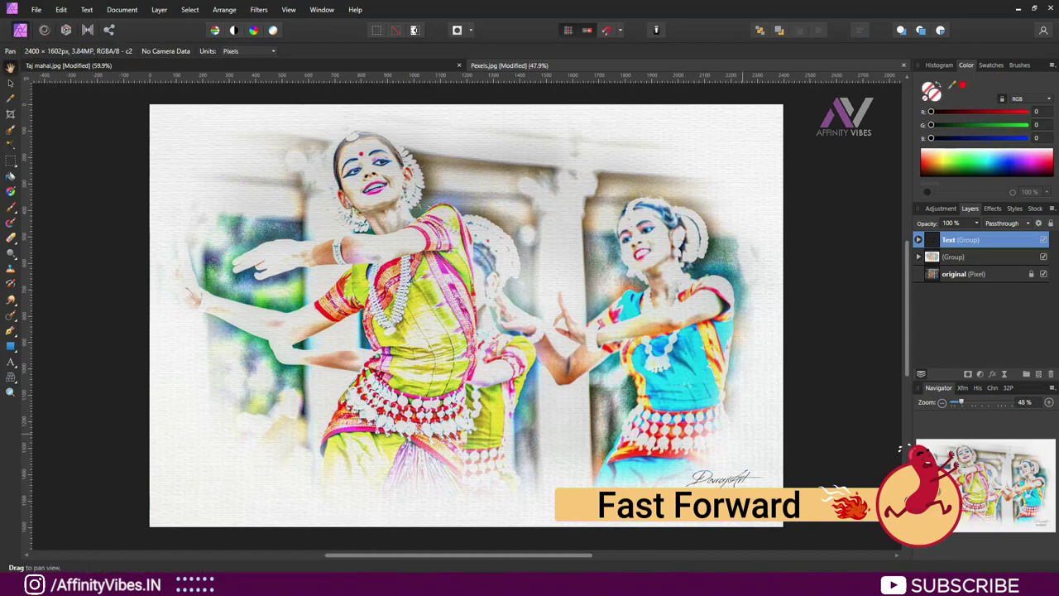
pyautogui.click(918, 239)
pyautogui.click(968, 273)
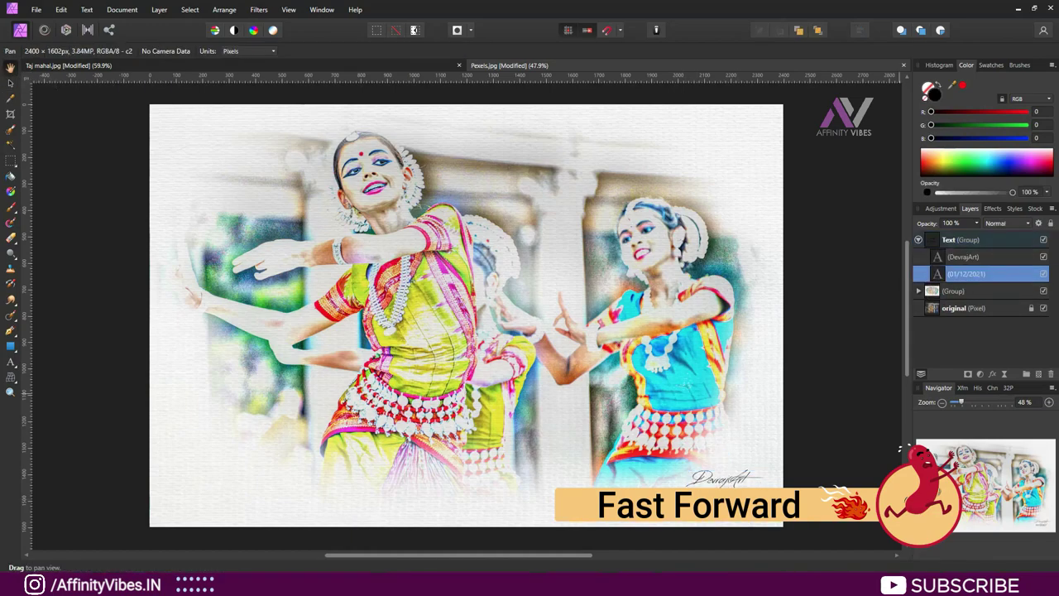
pyautogui.scroll(1, 900, 447)
pyautogui.scroll(1, 900, 447)
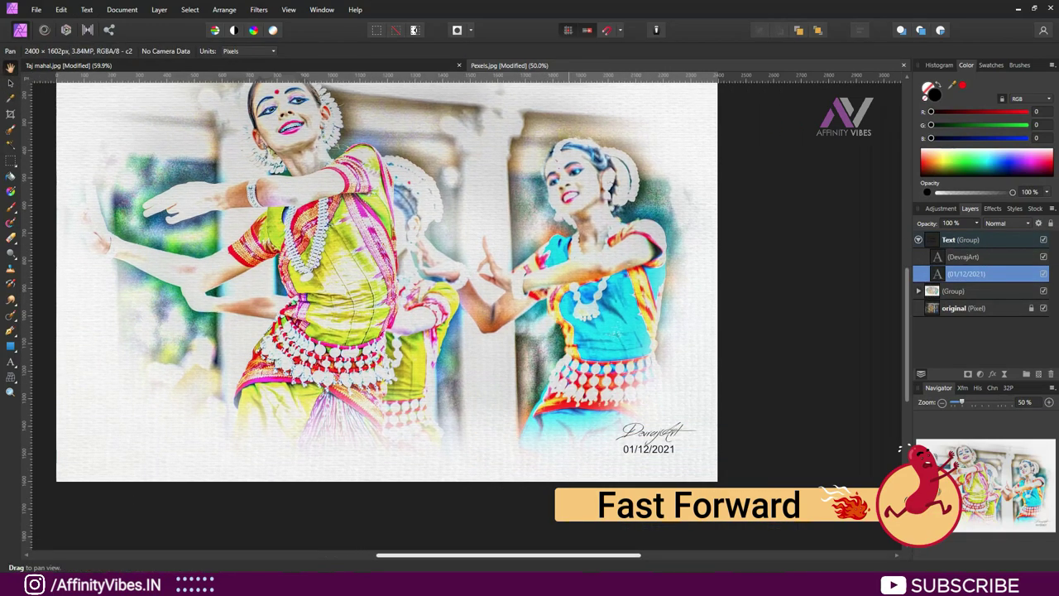
pyautogui.scroll(1, 900, 448)
pyautogui.scroll(-3, 900, 447)
pyautogui.press('v')
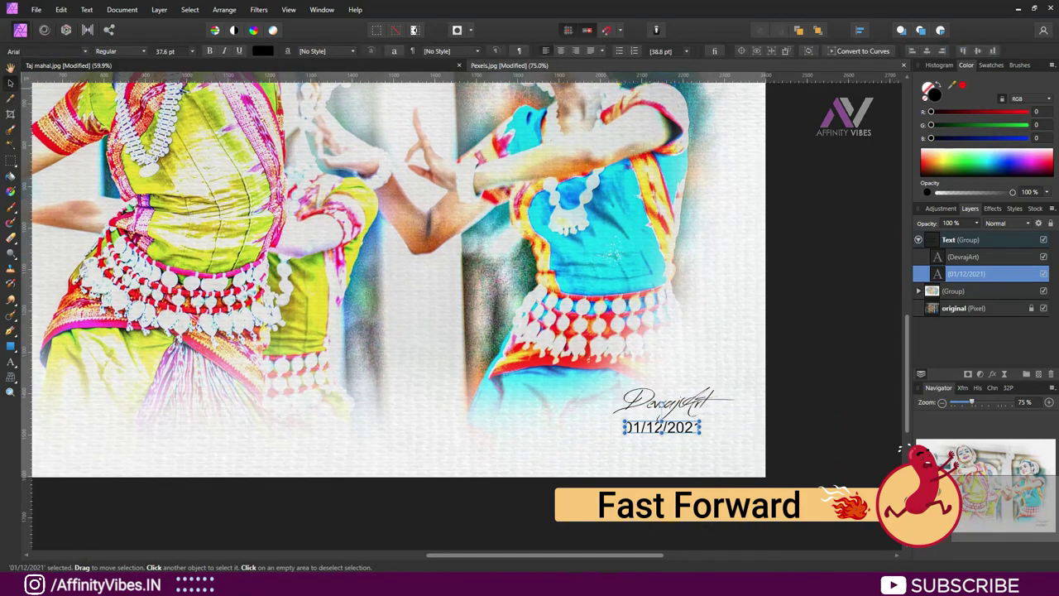
pyautogui.click(192, 51)
pyautogui.click(170, 186)
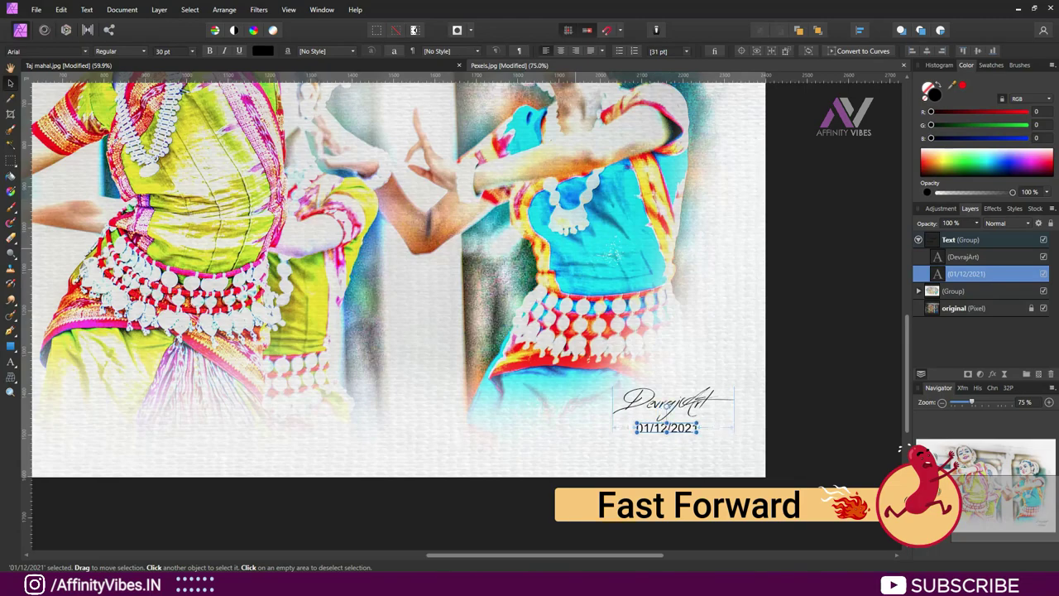
# Move the Taj Mahal signature group to the top-left and duplicate the Big Ben original layer.
pyautogui.press('h')
pyautogui.click(918, 239)
pyautogui.click(960, 239)
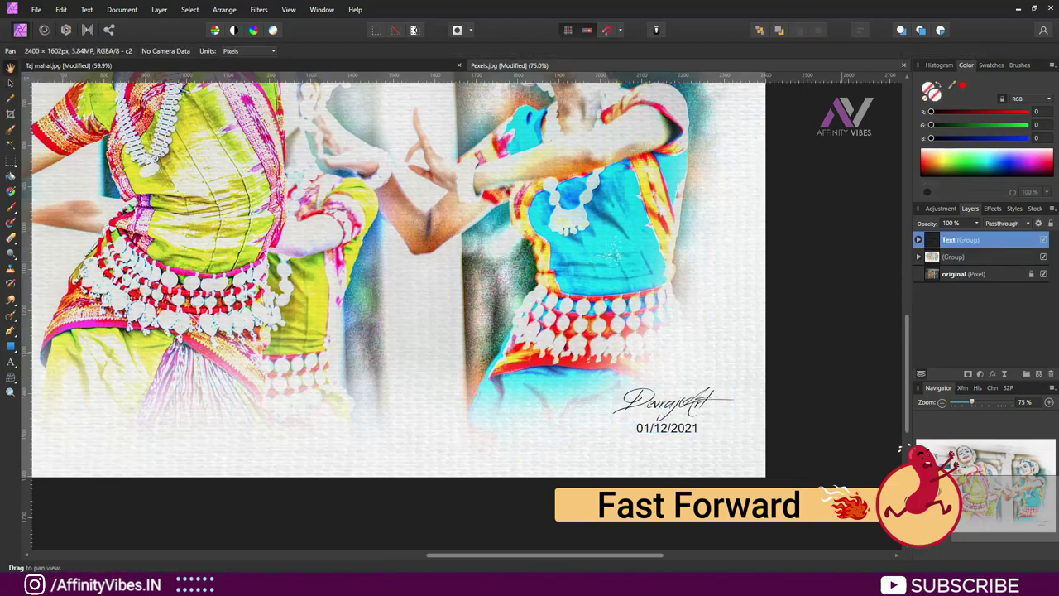
pyautogui.hotkey('ctrl', '0')
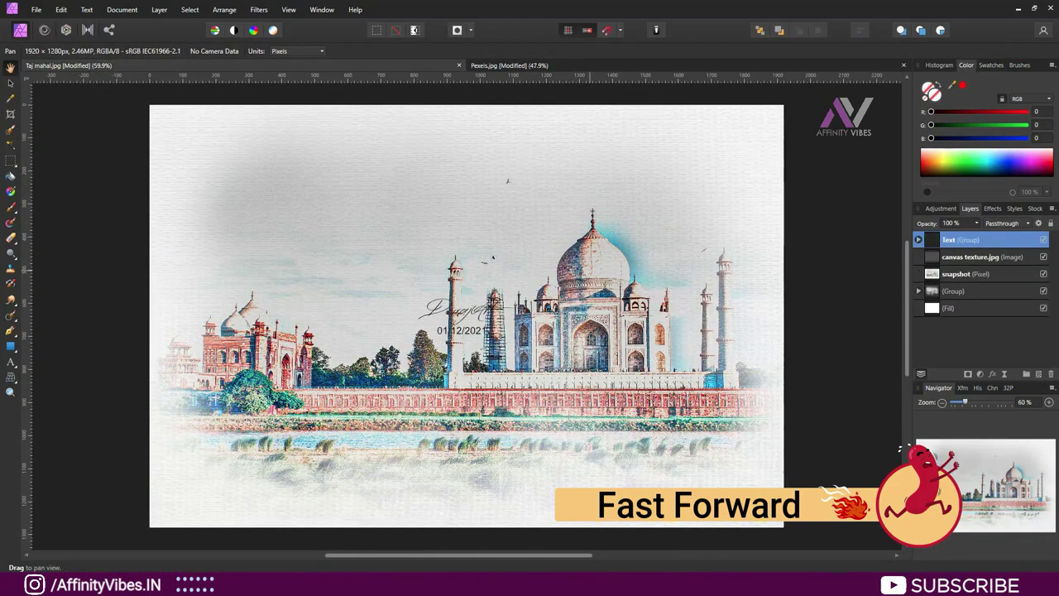
pyautogui.moveTo(721, 484); pyautogui.dragTo(228, 145)
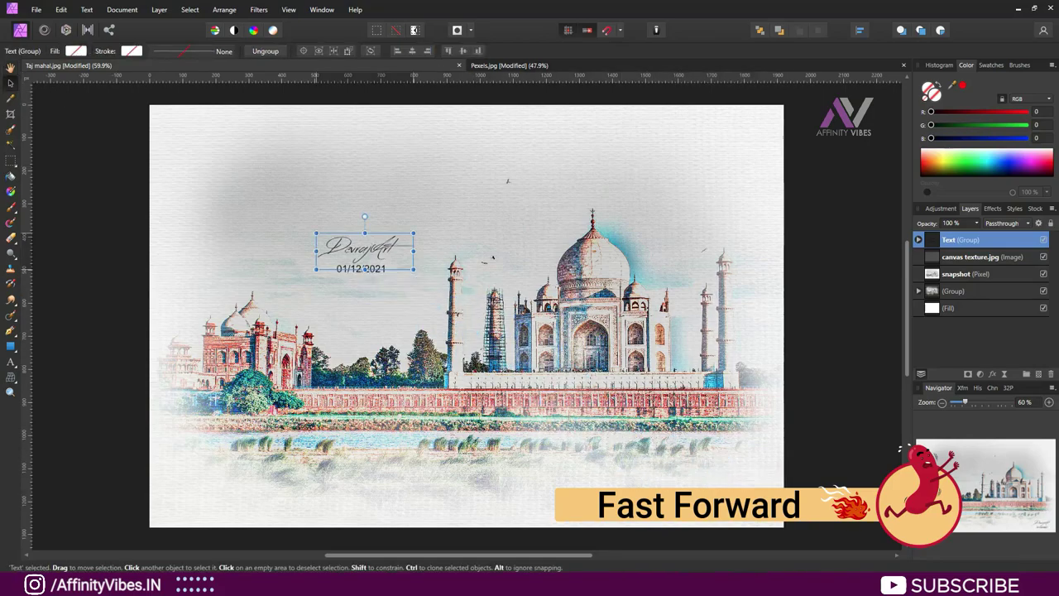
pyautogui.click(331, 207)
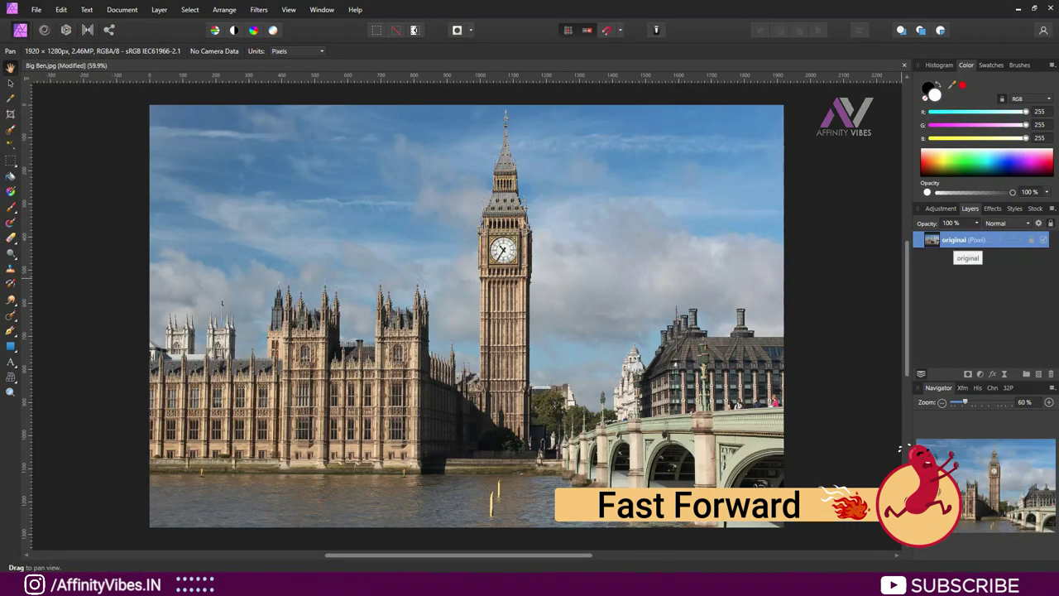
pyautogui.hotkey('ctrl', 'j')
# Name the duplicate 'copy', invert it and set its blend mode to Color Dodge.
pyautogui.doubleClick(953, 239)
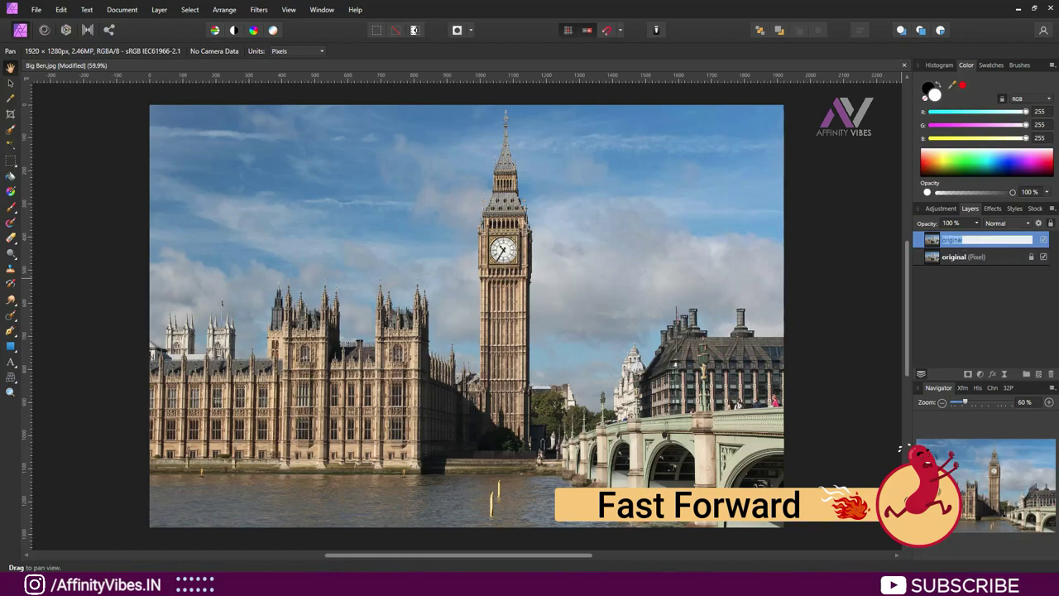
pyautogui.write('copy')
pyautogui.press('Return')
pyautogui.hotkey('ctrl', 'i')
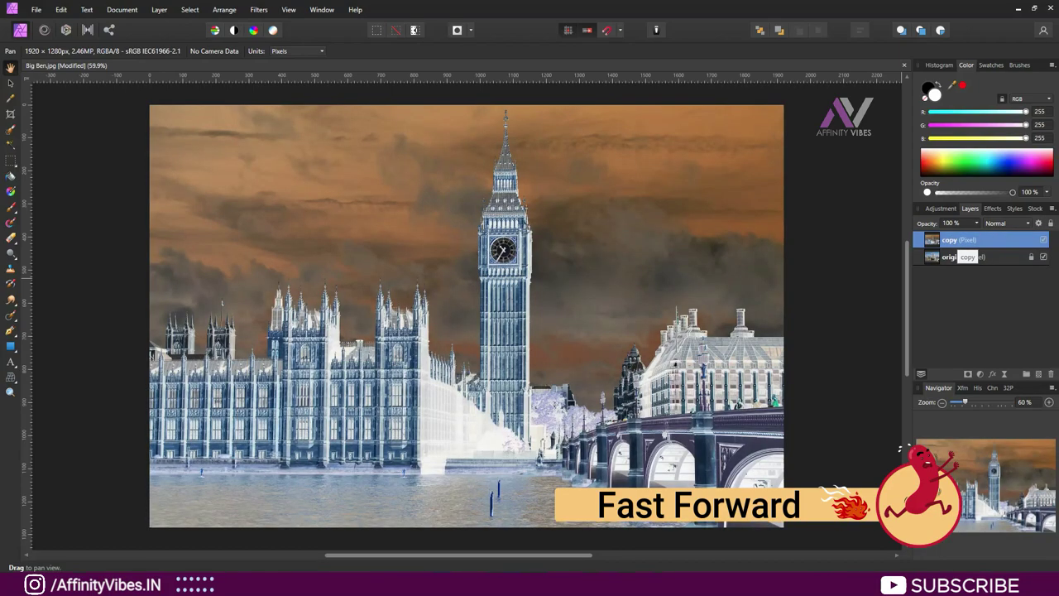
pyautogui.click(1003, 223)
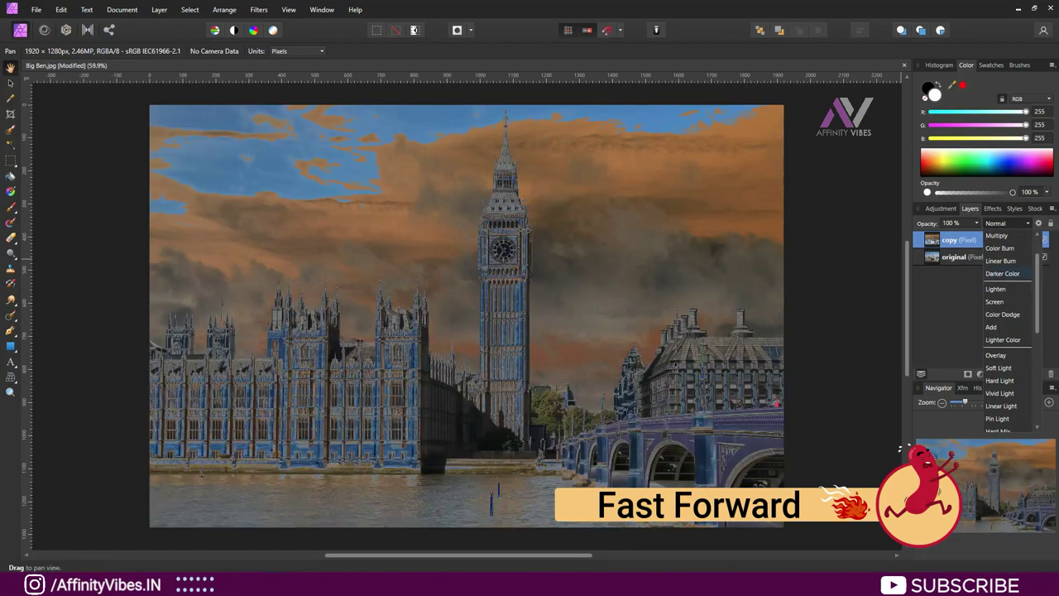
pyautogui.click(1002, 312)
# Add an 80 px live Gaussian Blur to the copy with Preserve Alpha on.
pyautogui.click(1004, 373)
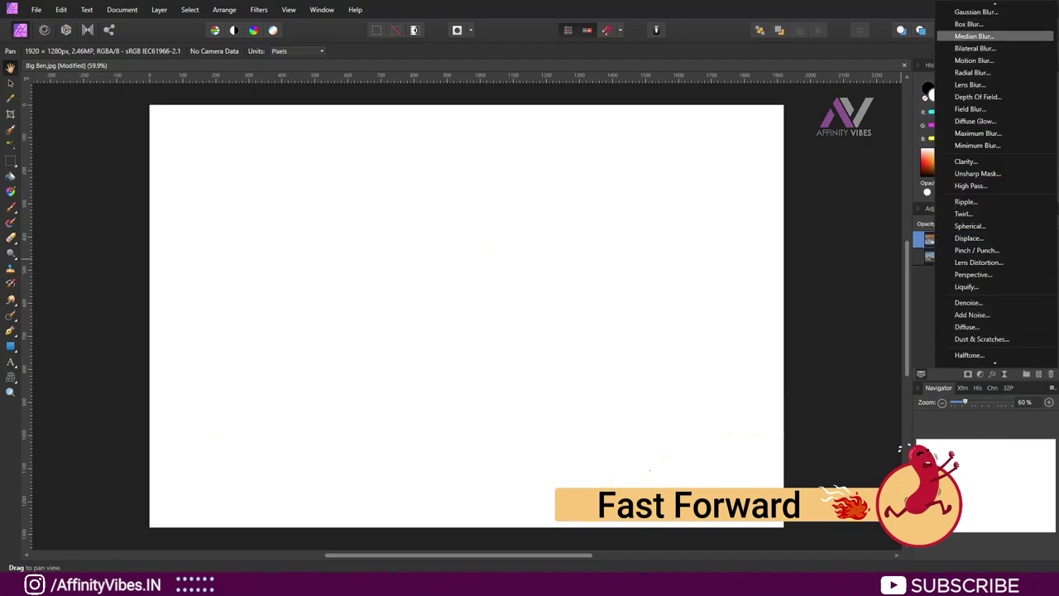
pyautogui.click(993, 12)
pyautogui.moveTo(200, 127); pyautogui.dragTo(272, 153)
pyautogui.click(188, 168)
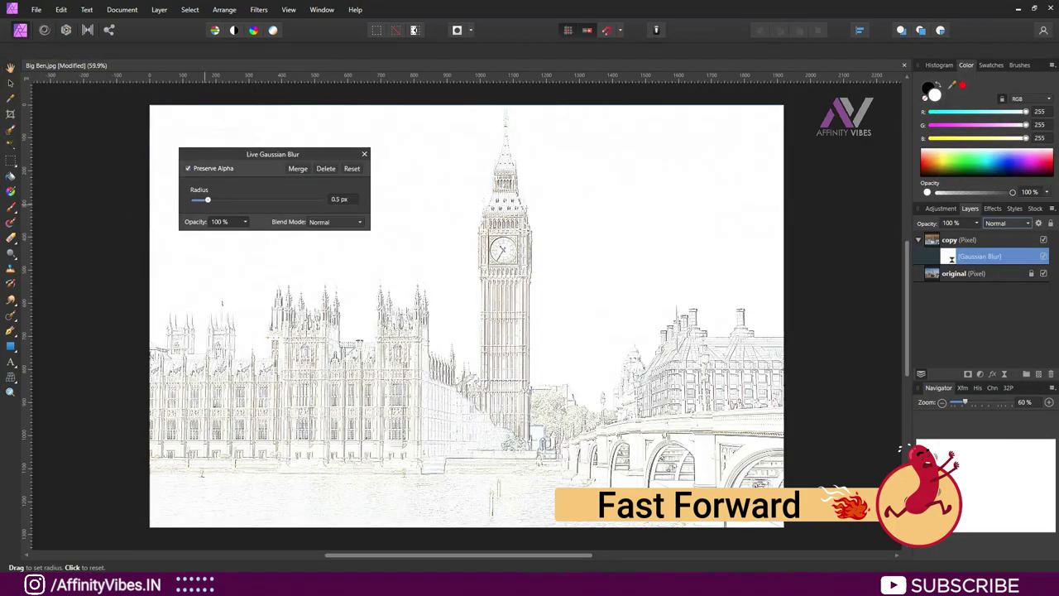
pyautogui.moveTo(191, 199); pyautogui.dragTo(315, 199)
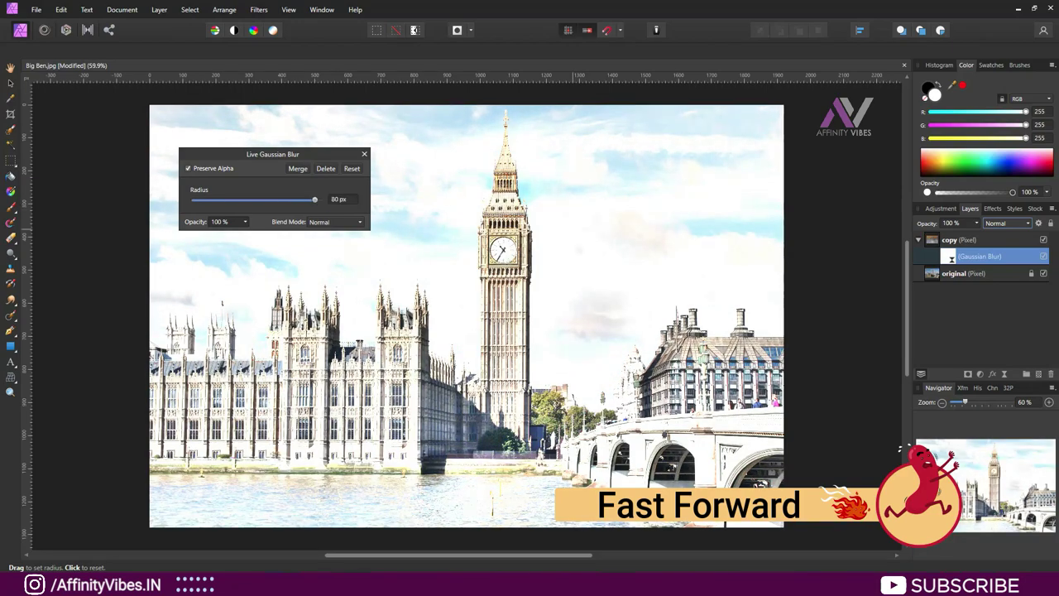
pyautogui.press('Escape')
# Merge Visible the copy and original layers into a new pixel layer.
pyautogui.keyDown('shift'); pyautogui.click(953, 272); pyautogui.keyUp('shift')
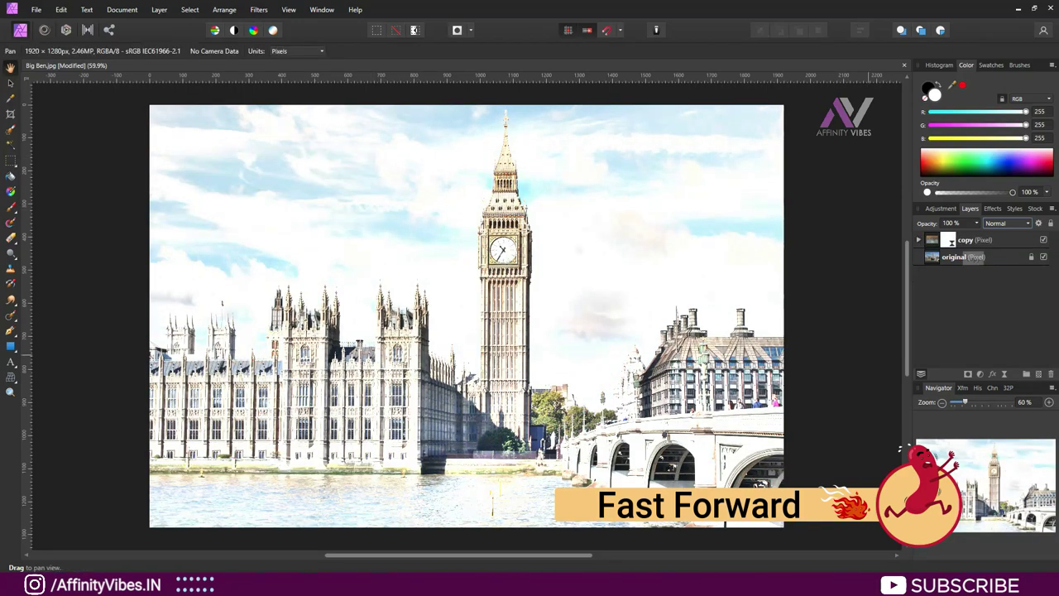
pyautogui.rightClick(963, 257)
pyautogui.click(943, 463)
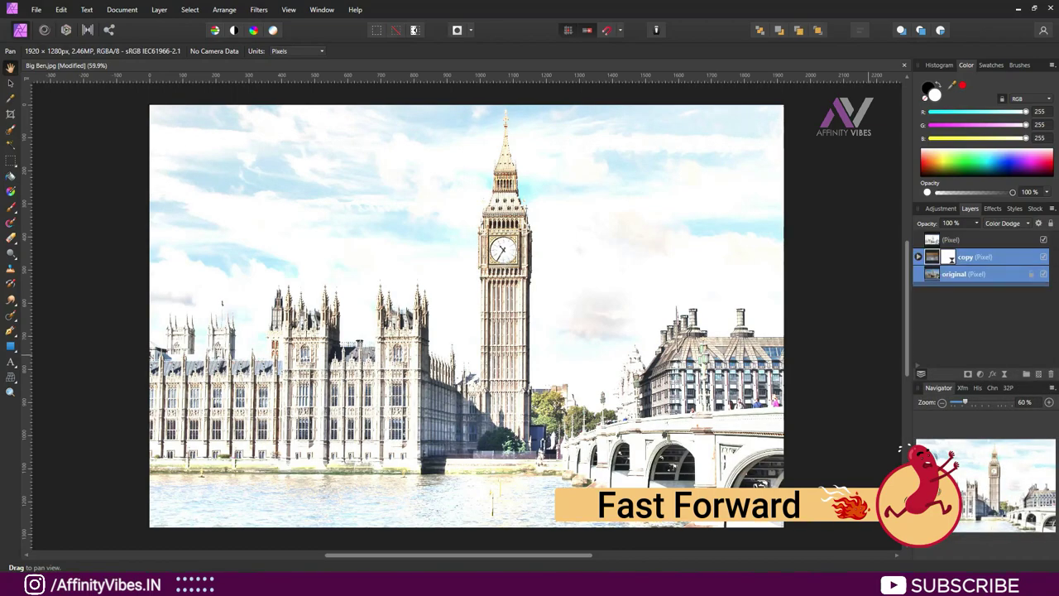
# Delete the copy and original layers and preview the Dramatic, Cool, Natural and Detailed tone-map presets.
pyautogui.press('Delete')
pyautogui.click(86, 29)
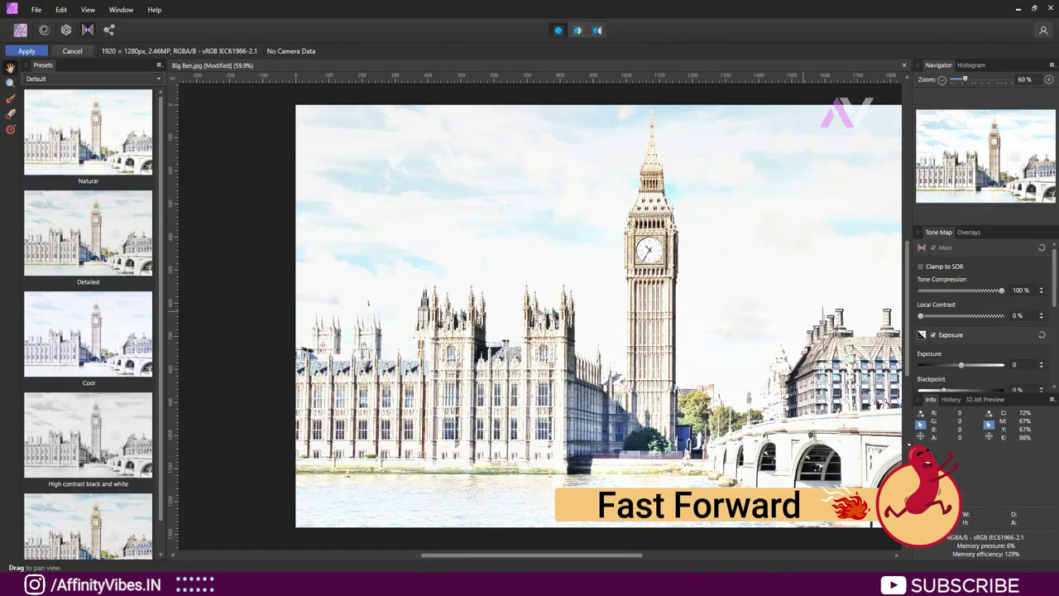
pyautogui.click(87, 505)
pyautogui.click(88, 302)
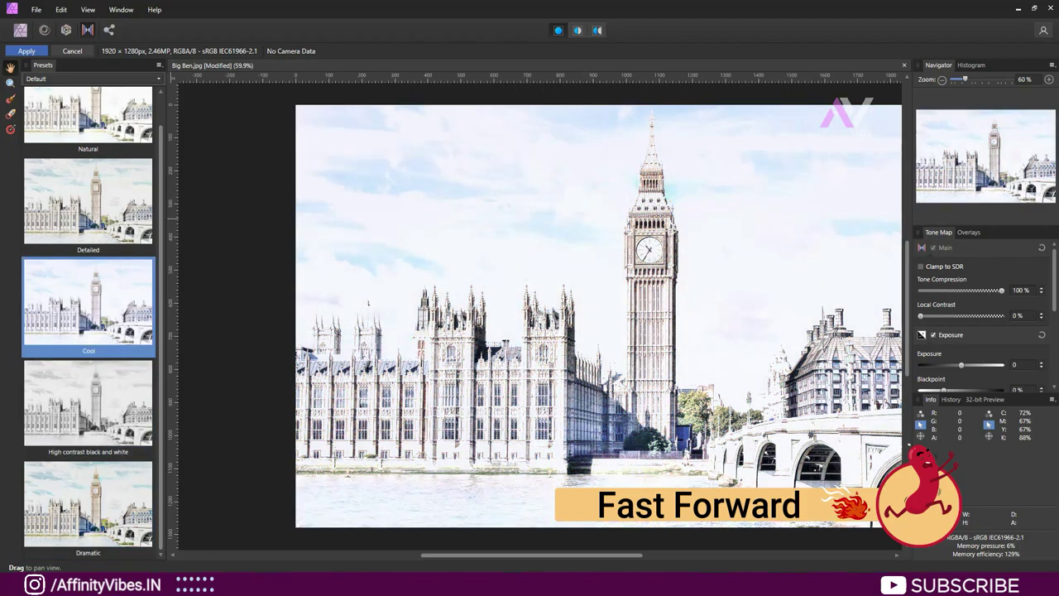
pyautogui.scroll(1, 88, 331)
pyautogui.click(87, 132)
pyautogui.click(87, 232)
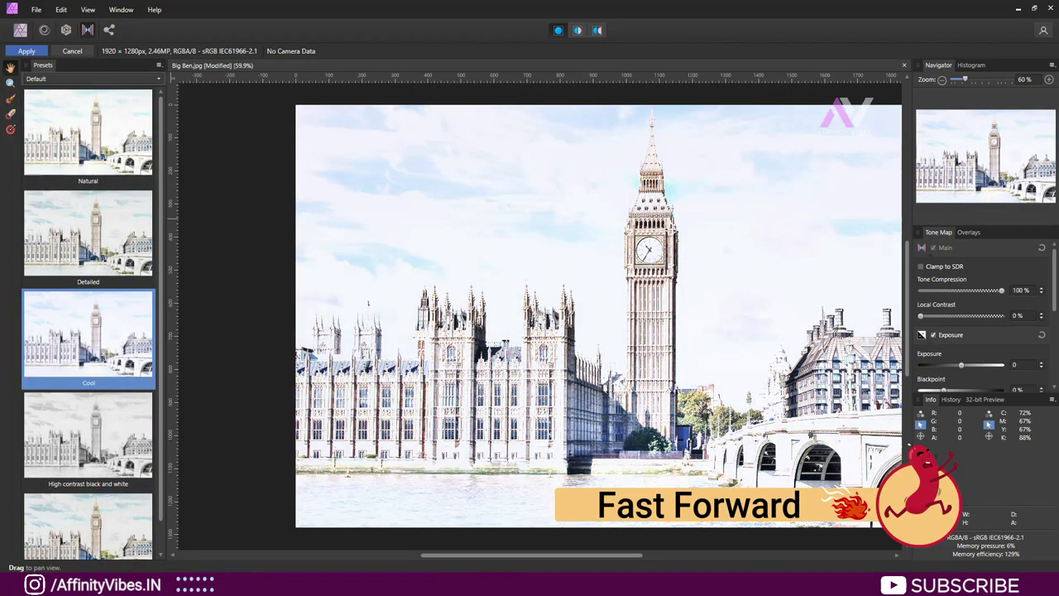
# Preview the Crazy tone-map presets, including Acid Bath and Saturated Sepia.
pyautogui.click(91, 79)
pyautogui.click(50, 91)
pyautogui.click(88, 232)
pyautogui.click(88, 335)
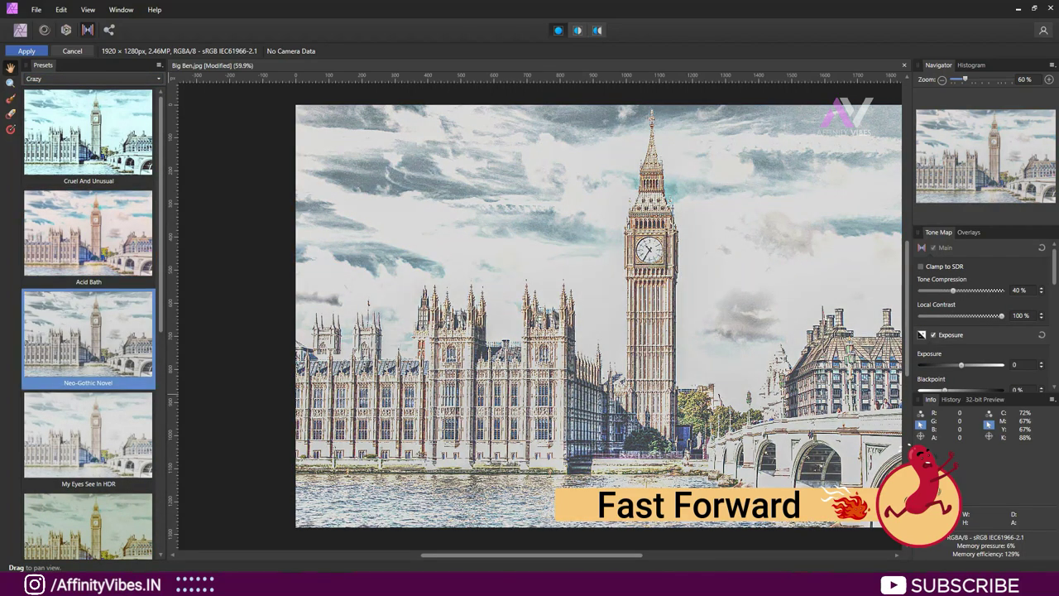
pyautogui.scroll(-2, 88, 372)
pyautogui.click(88, 413)
pyautogui.scroll(-1, 87, 372)
pyautogui.click(88, 426)
# Preview the Extreme tone-map presets, including Maximum Local.
pyautogui.click(91, 78)
pyautogui.click(36, 103)
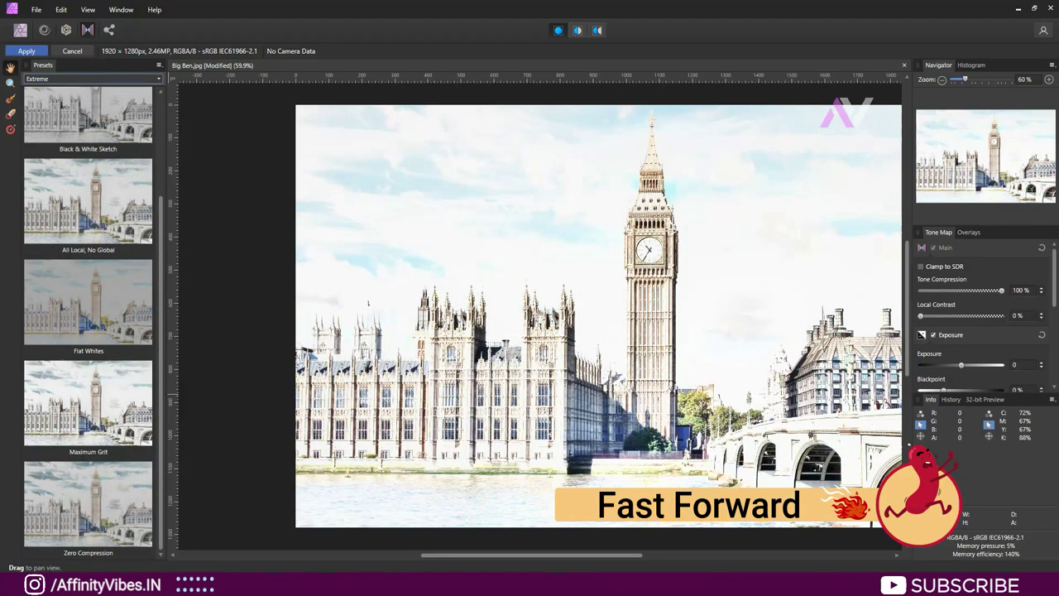
pyautogui.click(88, 414)
pyautogui.scroll(2, 87, 331)
pyautogui.click(88, 133)
# Return to the Default presets and apply the Dramatic tone map to the merged layer.
pyautogui.click(91, 79)
pyautogui.click(36, 91)
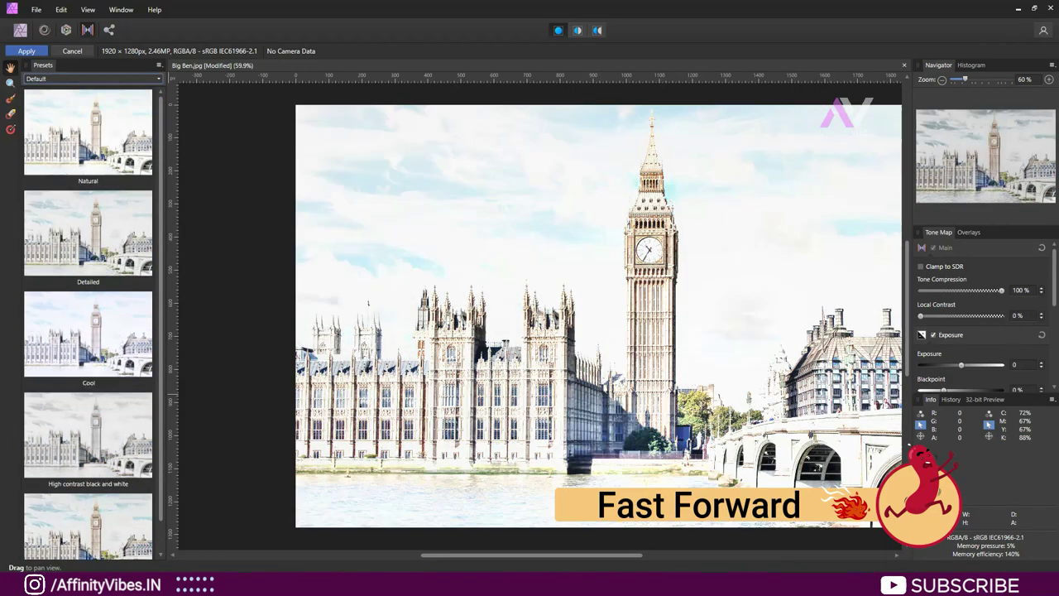
pyautogui.click(87, 132)
pyautogui.click(88, 232)
pyautogui.click(88, 335)
pyautogui.scroll(-1, 88, 331)
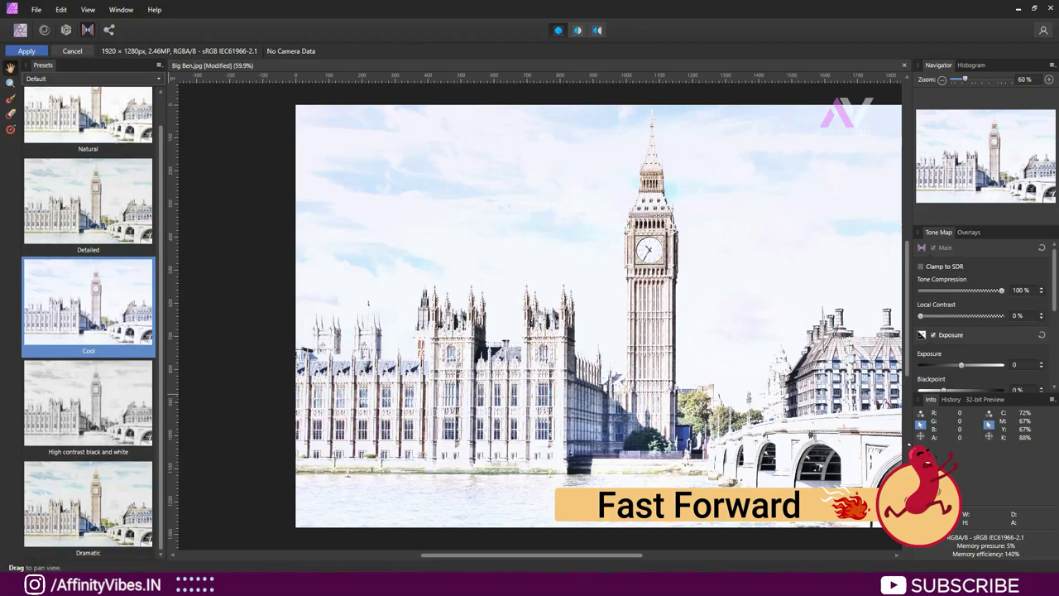
pyautogui.click(88, 505)
pyautogui.press('Return')
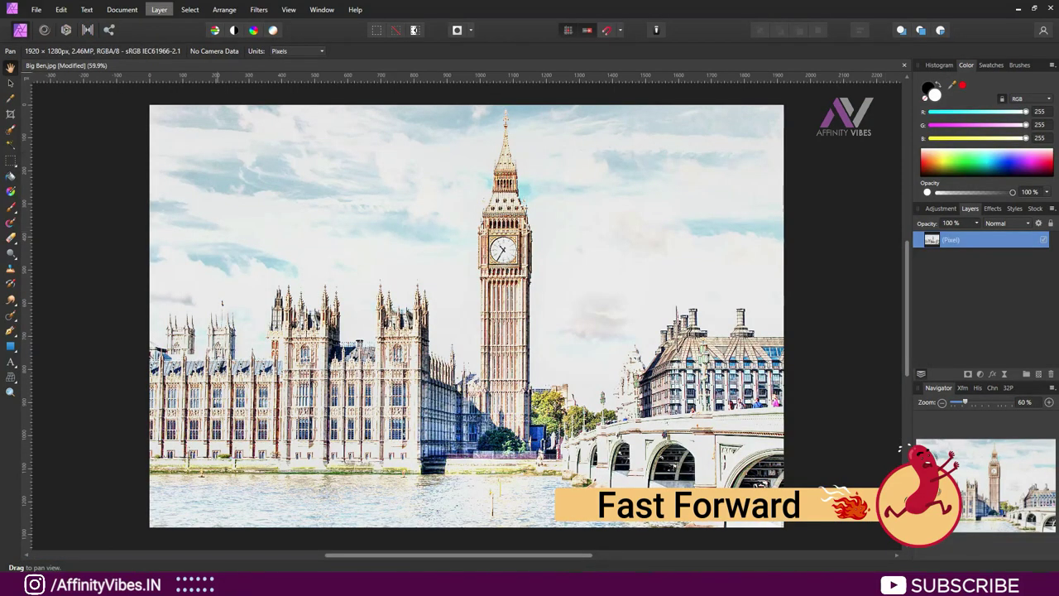
# Add a white fill layer beneath the Big Ben image and give the image an inverted mask.
pyautogui.click(159, 9)
pyautogui.click(182, 86)
pyautogui.hotkey('ctrl', '[')
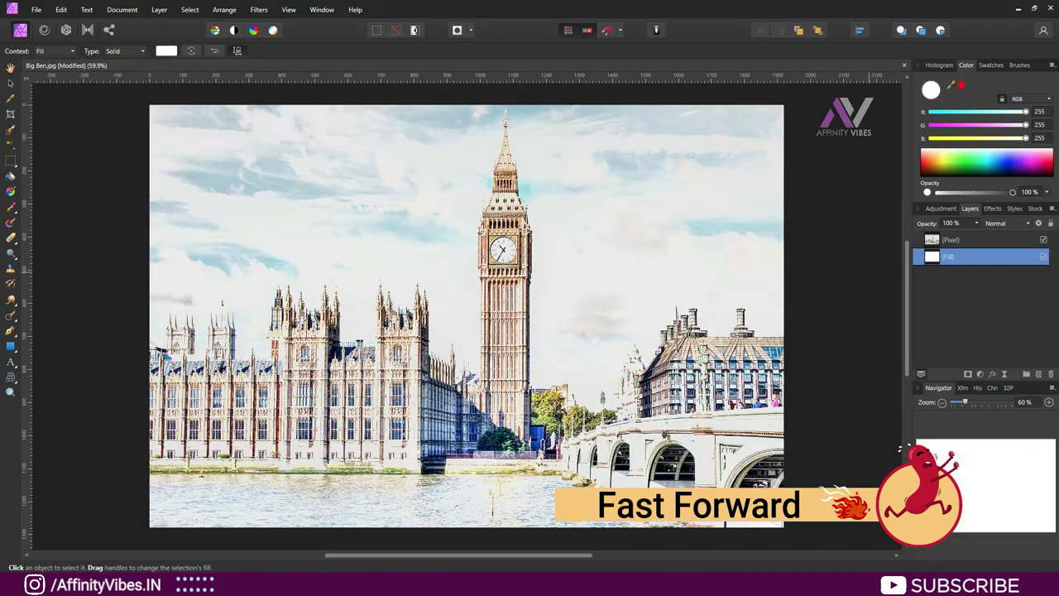
pyautogui.click(952, 239)
pyautogui.click(980, 374)
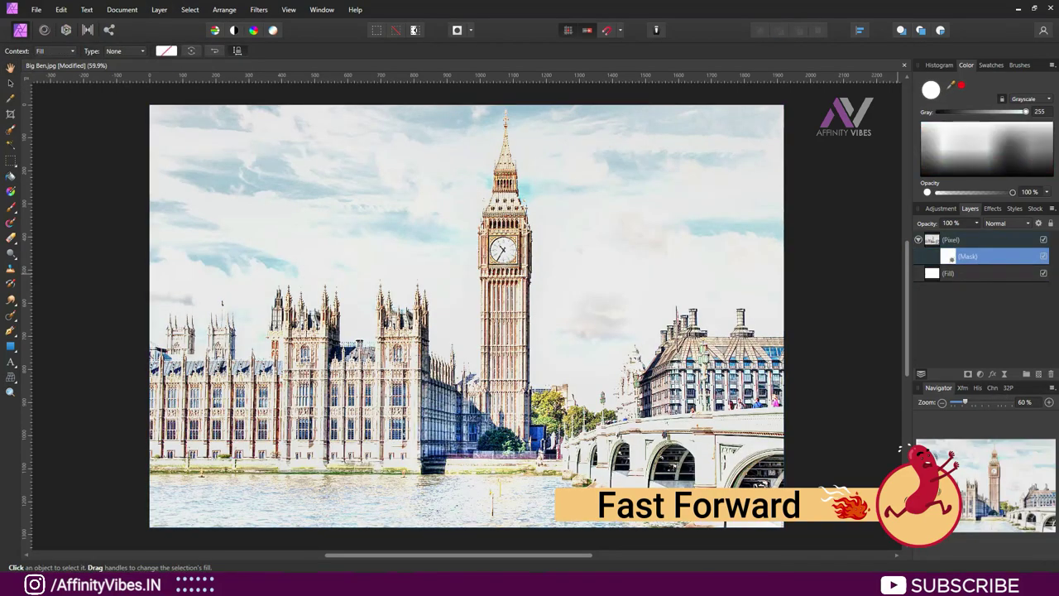
pyautogui.hotkey('ctrl', 'i')
# Paint the mask with a soft brush to reveal the tower, spire, side buildings and sky.
pyautogui.click(10, 206)
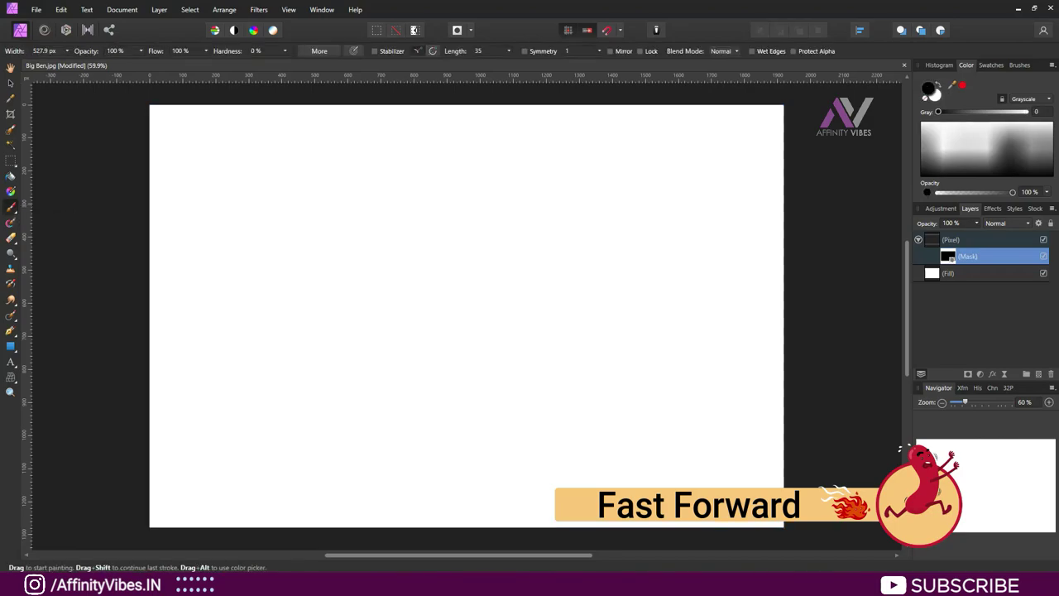
pyautogui.moveTo(215, 215)
pyautogui.mouseDown()
pyautogui.moveTo(422, 198)
pyautogui.moveTo(646, 372)
pyautogui.mouseUp()
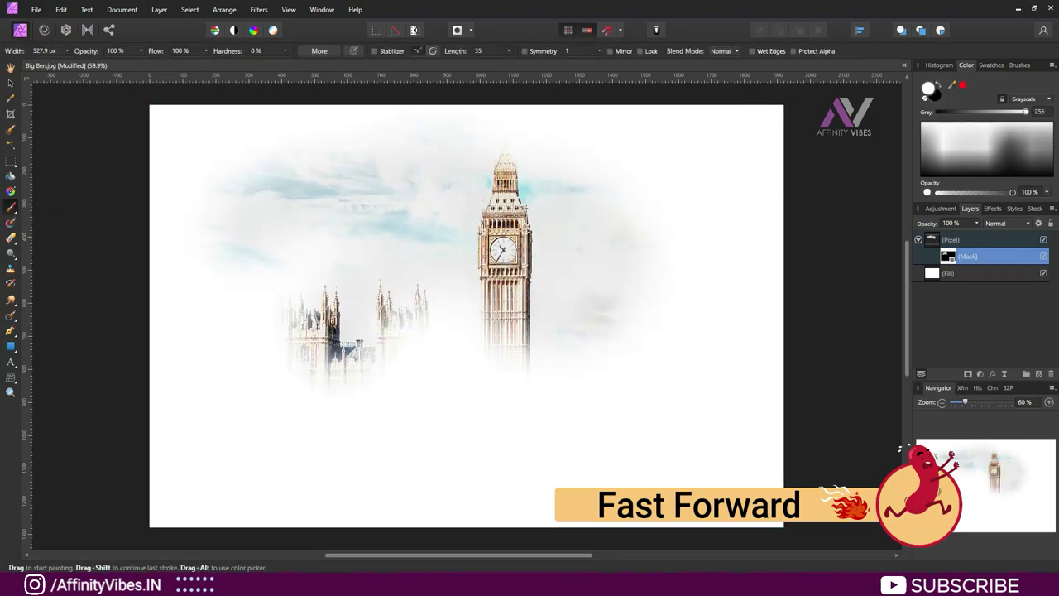
pyautogui.moveTo(223, 373)
pyautogui.mouseDown()
pyautogui.moveTo(629, 447)
pyautogui.moveTo(712, 165)
pyautogui.mouseUp()
pyautogui.moveTo(496, 124); pyautogui.dragTo(513, 182)
pyautogui.moveTo(173, 248); pyautogui.dragTo(331, 447)
pyautogui.moveTo(215, 463); pyautogui.dragTo(554, 430)
pyautogui.moveTo(645, 331); pyautogui.dragTo(744, 472)
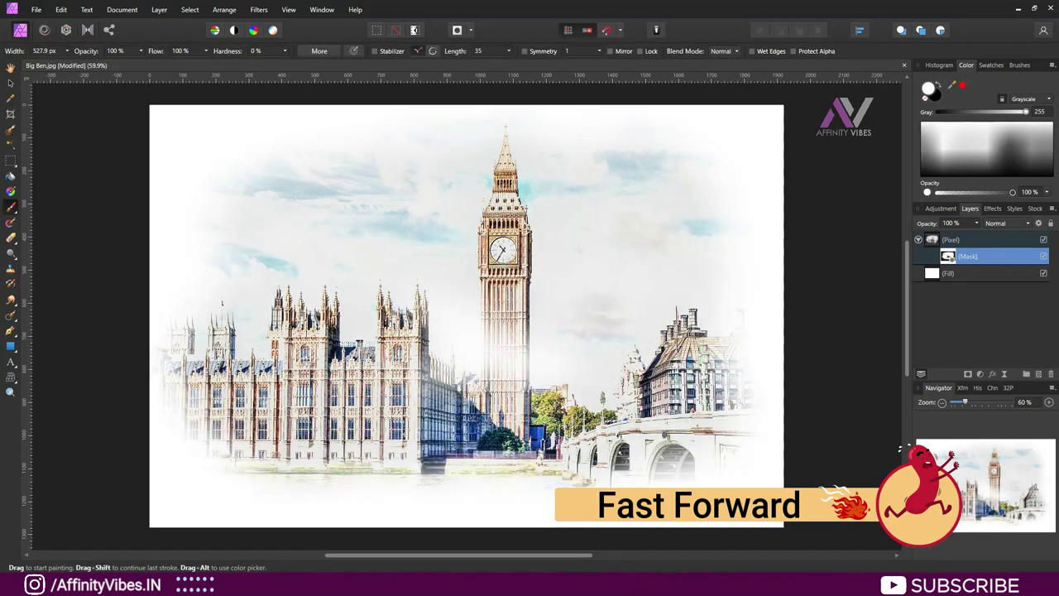
pyautogui.moveTo(232, 166); pyautogui.dragTo(290, 190)
# Reveal more spire, buildings, river and cloud detail while keeping edges fading to white.
pyautogui.moveTo(422, 298)
pyautogui.mouseDown()
pyautogui.moveTo(562, 405)
pyautogui.moveTo(430, 472)
pyautogui.mouseUp()
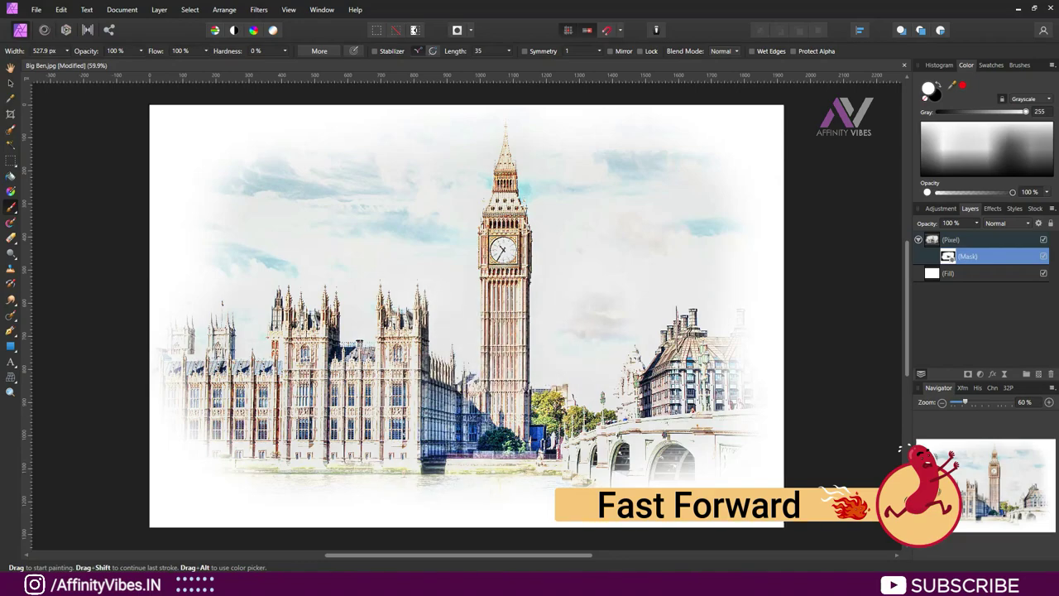
pyautogui.moveTo(728, 348)
pyautogui.mouseDown()
pyautogui.moveTo(662, 464)
pyautogui.moveTo(513, 475)
pyautogui.mouseUp()
pyautogui.moveTo(199, 232); pyautogui.dragTo(207, 381)
pyautogui.moveTo(306, 468); pyautogui.dragTo(512, 484)
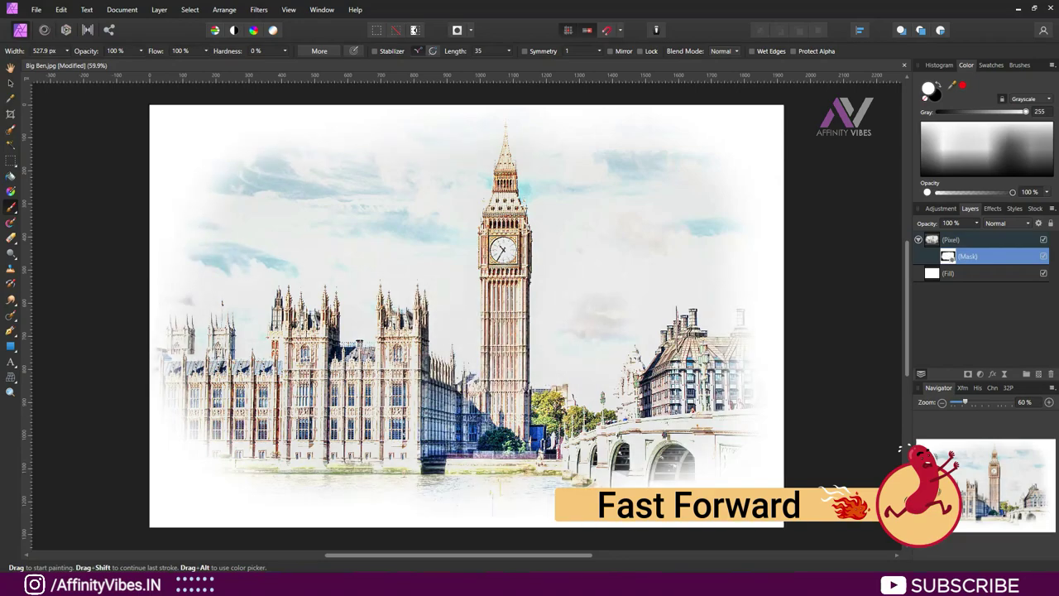
pyautogui.moveTo(397, 496); pyautogui.dragTo(562, 504)
pyautogui.moveTo(413, 125); pyautogui.dragTo(579, 128)
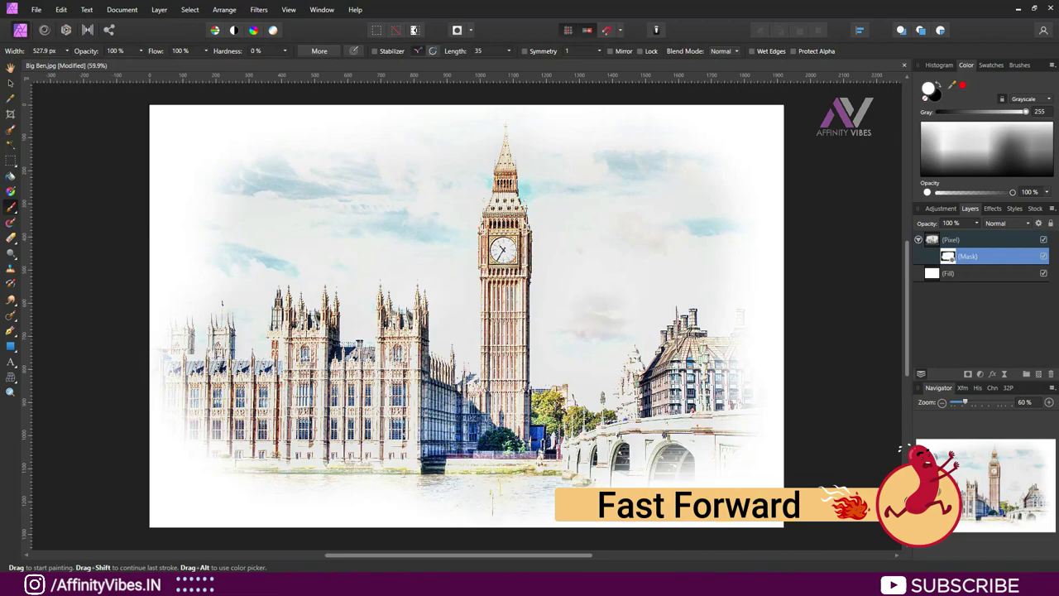
# Add a Vibrance adjustment to the Big Ben image at 49% vibrance and 38% saturation.
pyautogui.press('x')
pyautogui.press('h')
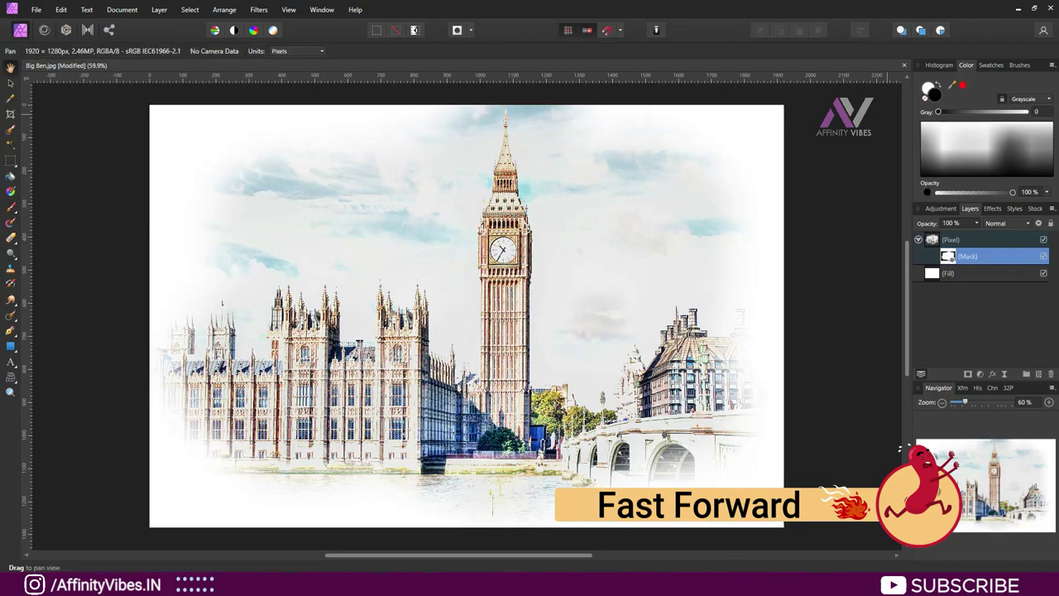
pyautogui.click(918, 239)
pyautogui.click(979, 373)
pyautogui.click(964, 195)
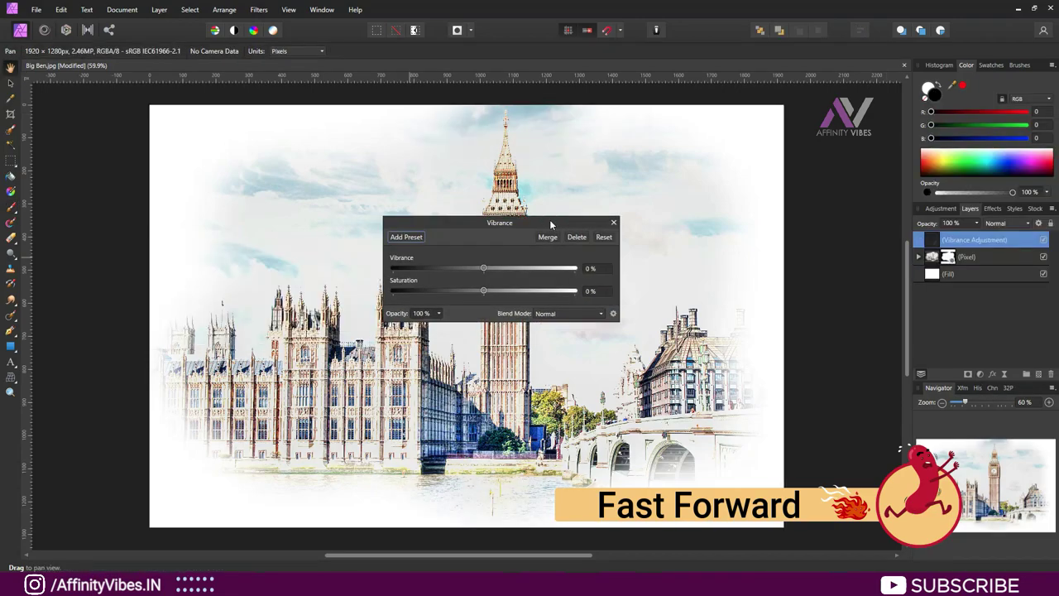
pyautogui.moveTo(550, 224); pyautogui.dragTo(809, 157)
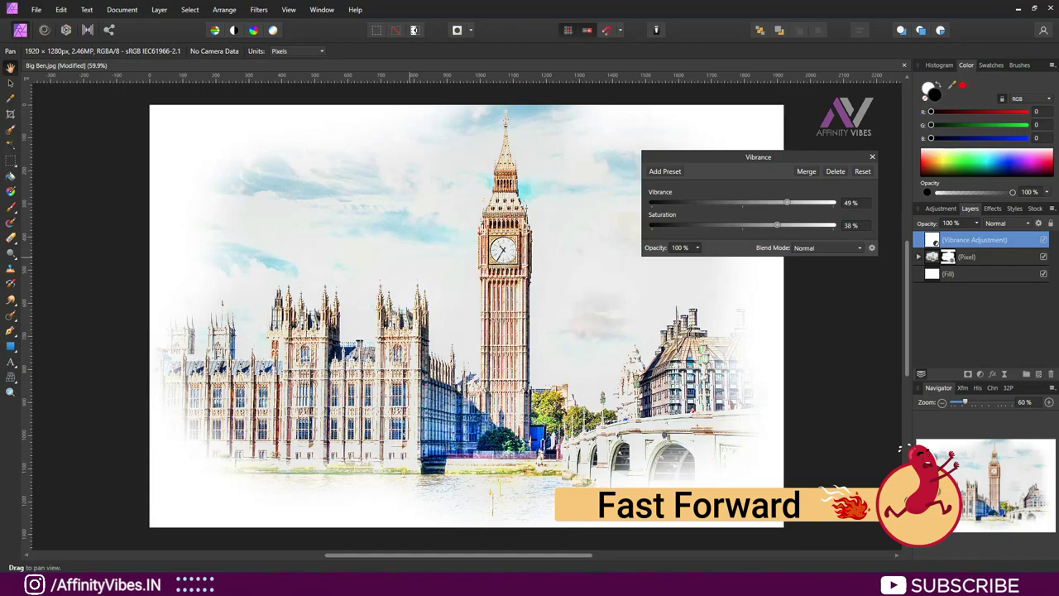
pyautogui.click(871, 156)
# Add Levels (black 13%, gamma 0.964, output black 12%), group the layers and merge visible on top.
pyautogui.click(980, 374)
pyautogui.click(959, 104)
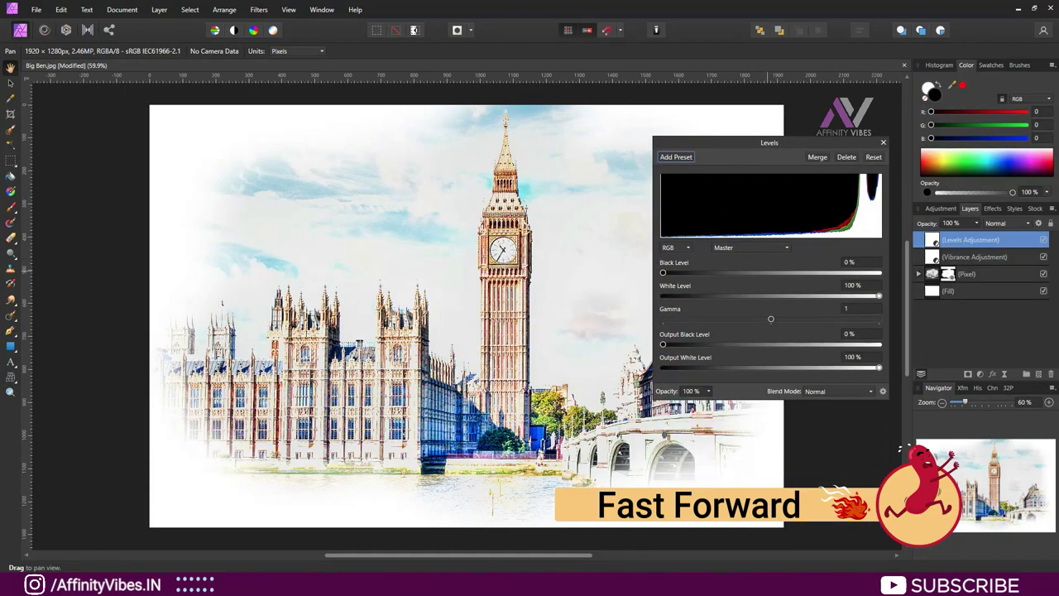
pyautogui.moveTo(673, 273); pyautogui.dragTo(688, 272)
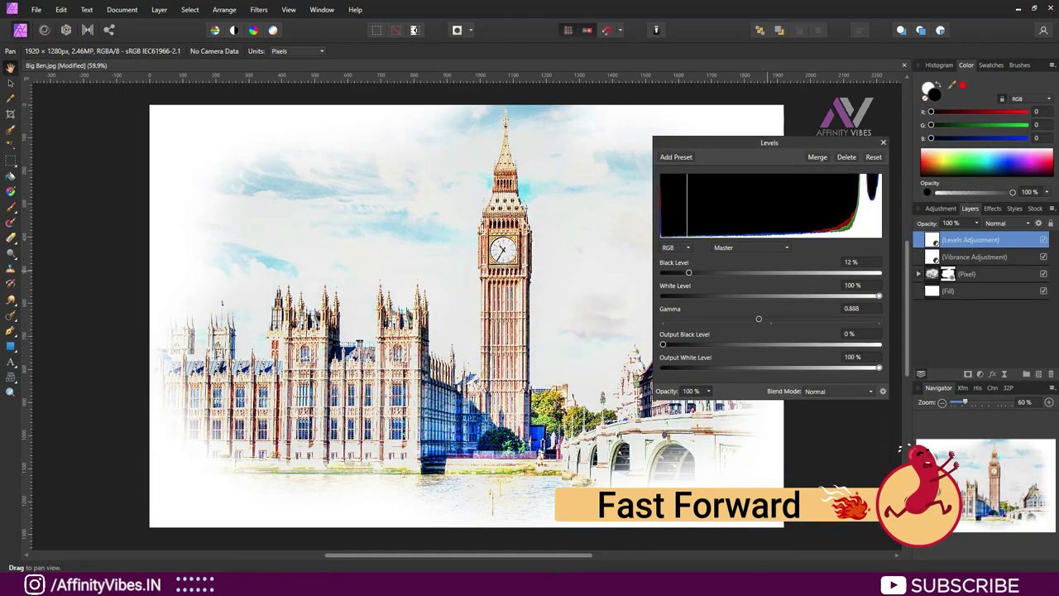
pyautogui.moveTo(754, 319); pyautogui.dragTo(770, 318)
pyautogui.moveTo(663, 344); pyautogui.dragTo(692, 344)
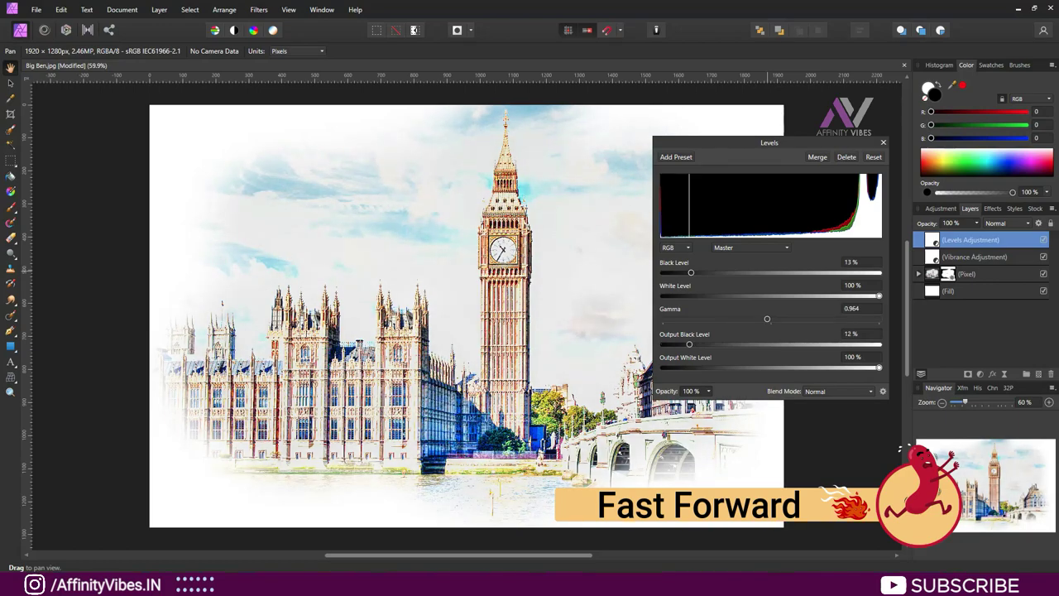
pyautogui.click(883, 142)
pyautogui.hotkey('ctrl', 'g')
pyautogui.hotkey('ctrl', 'shift', 'alt', 'e')
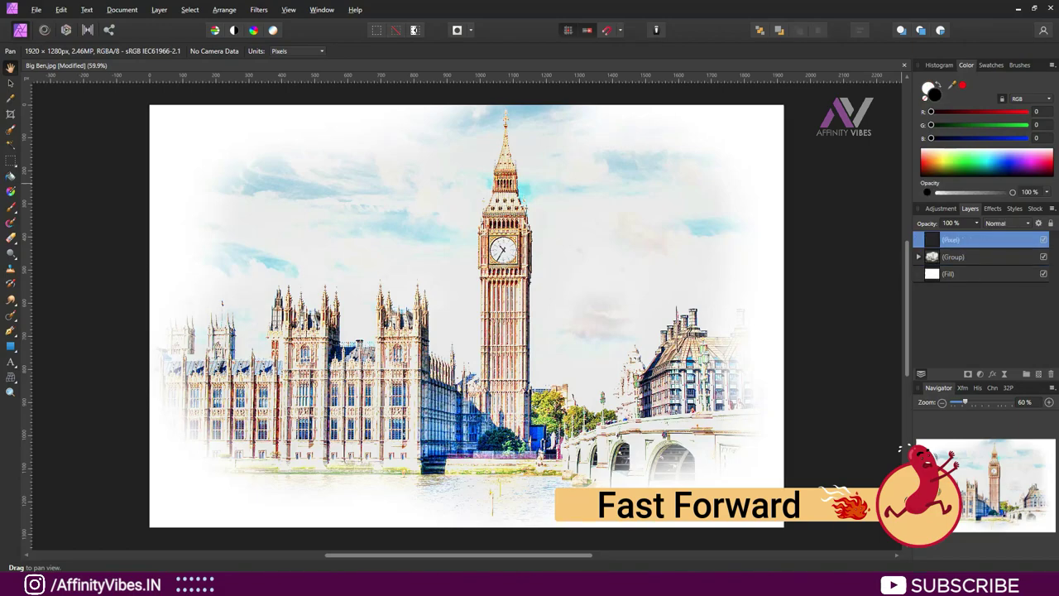
# Place canvas texture.jpg and stretch it to cover the whole Big Ben canvas.
pyautogui.click(36, 10)
pyautogui.click(50, 247)
pyautogui.click(657, 142)
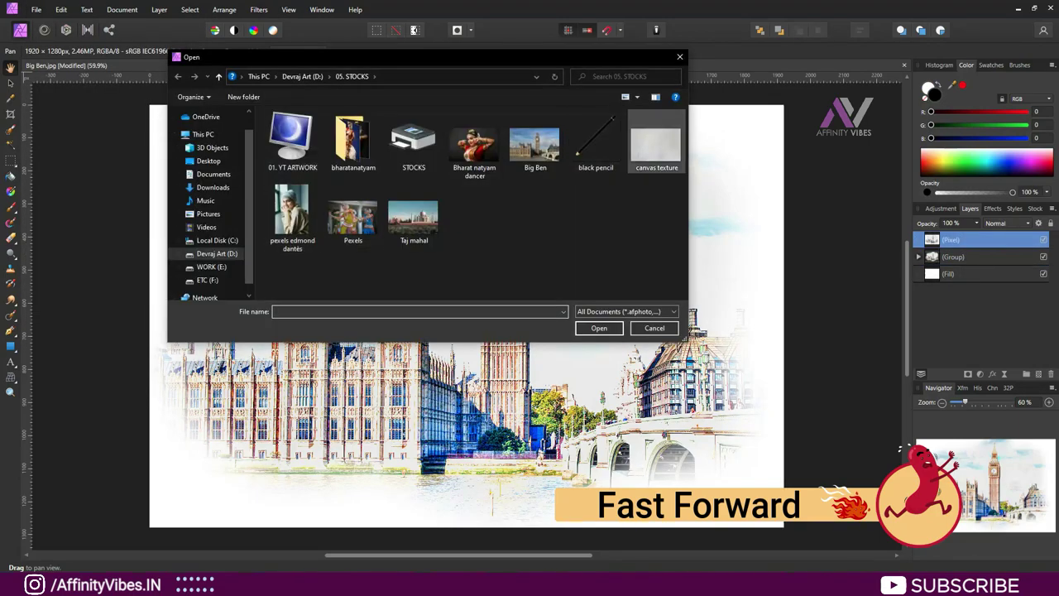
pyautogui.click(601, 328)
pyautogui.moveTo(150, 105); pyautogui.dragTo(427, 527)
pyautogui.moveTo(427, 315); pyautogui.dragTo(783, 315)
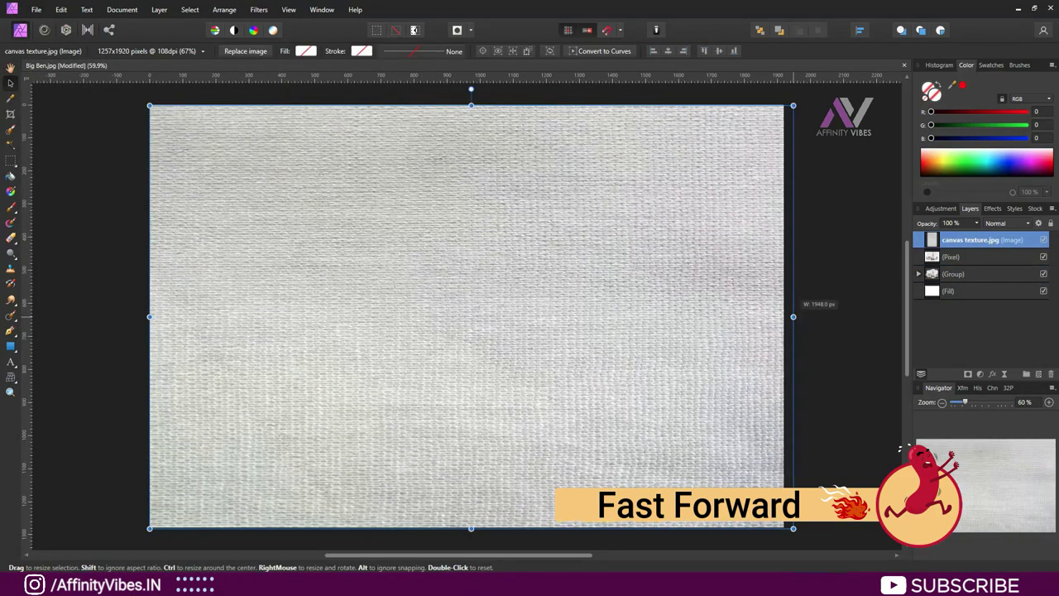
# Set the canvas texture layer to Multiply blend mode at 25% opacity.
pyautogui.click(968, 239)
pyautogui.click(1005, 222)
pyautogui.click(1005, 273)
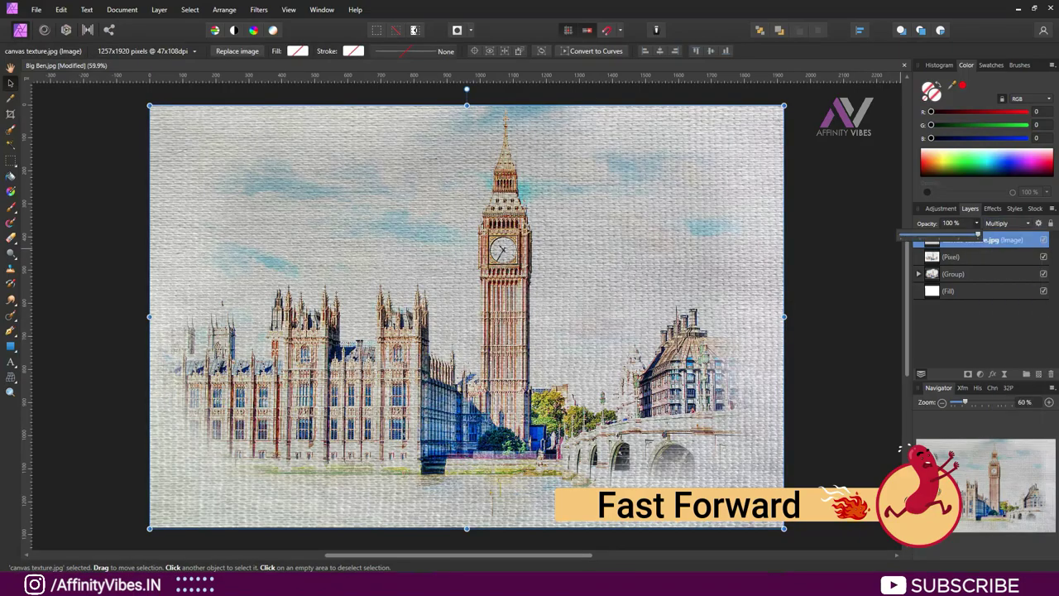
pyautogui.moveTo(951, 235); pyautogui.dragTo(919, 235)
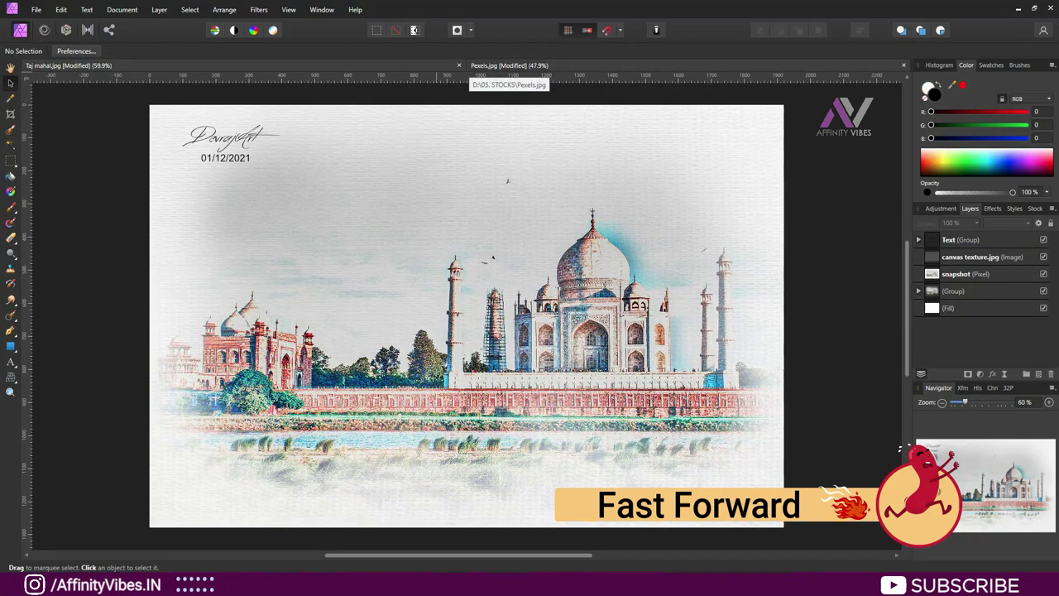
# Switch document tabs back to the signed Big Ben painting.
pyautogui.click(505, 66)
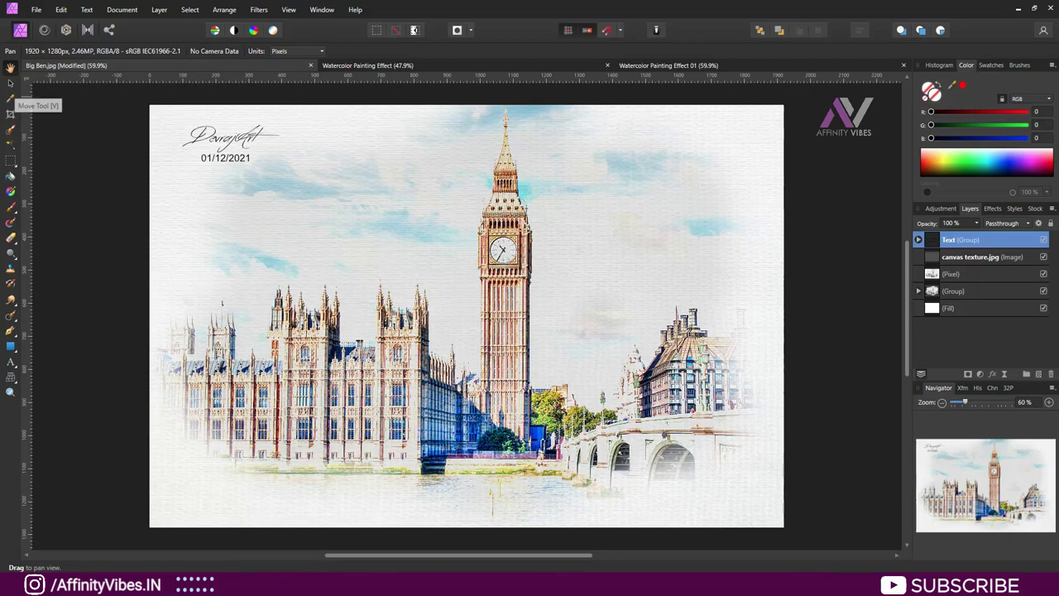
# Nudge the signature and date group into the top-left corner, check at 150% zoom, then fit to view.
pyautogui.click(9, 83)
pyautogui.moveTo(228, 143)
pyautogui.mouseDown()
pyautogui.moveTo(744, 468)
pyautogui.moveTo(278, 197)
pyautogui.moveTo(230, 143)
pyautogui.mouseUp()
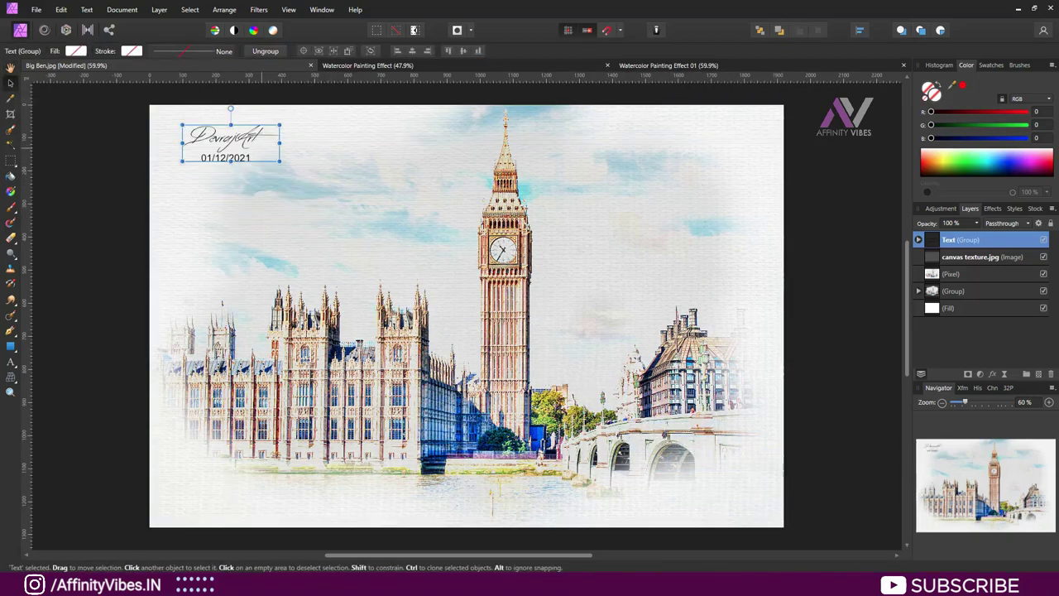
pyautogui.click(207, 112)
pyautogui.press('h')
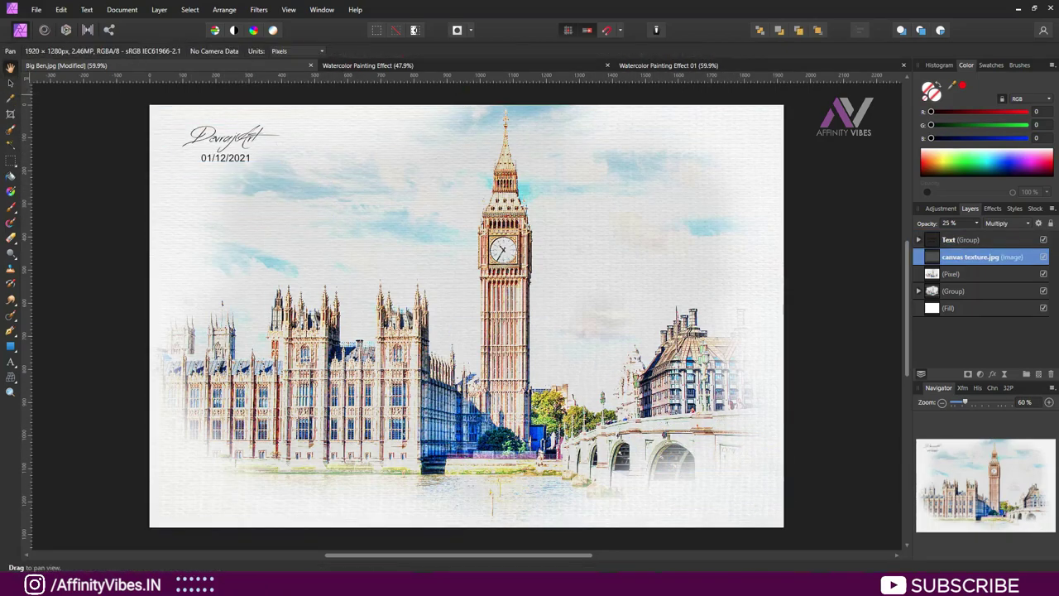
pyautogui.hotkey('ctrl', '-')
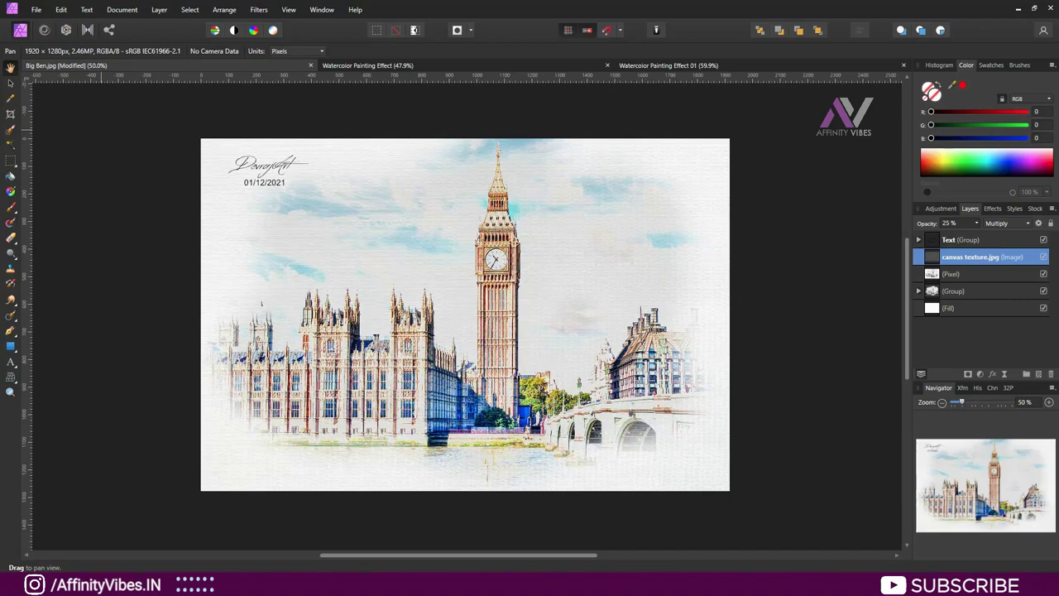
pyautogui.hotkey('ctrl', '+')
pyautogui.hotkey('ctrl', '+')
pyautogui.hotkey('ctrl', '+')
pyautogui.scroll(5, 466, 314)
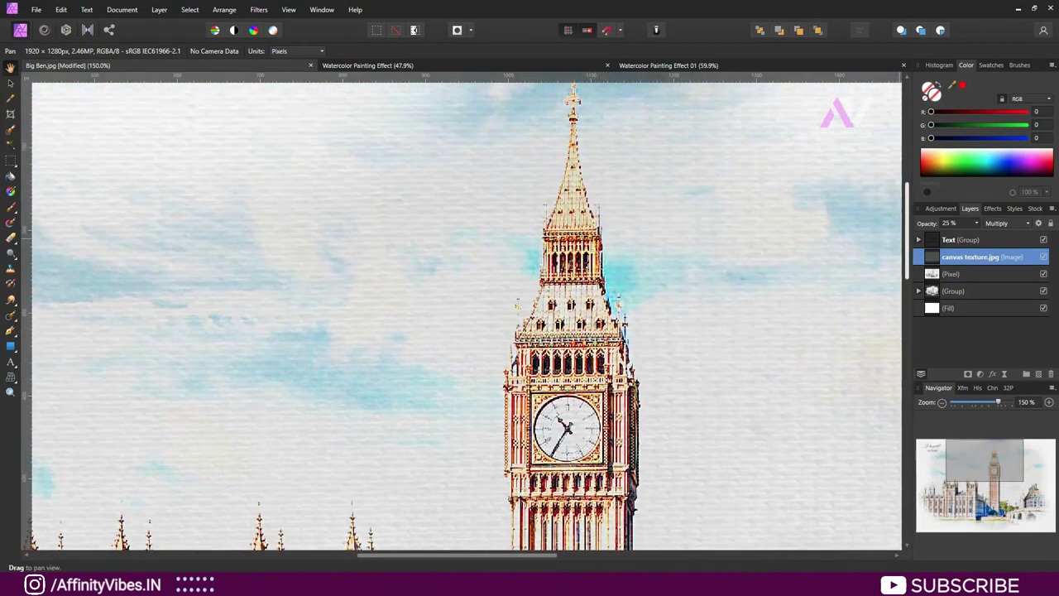
pyautogui.hotkey('ctrl', '0')
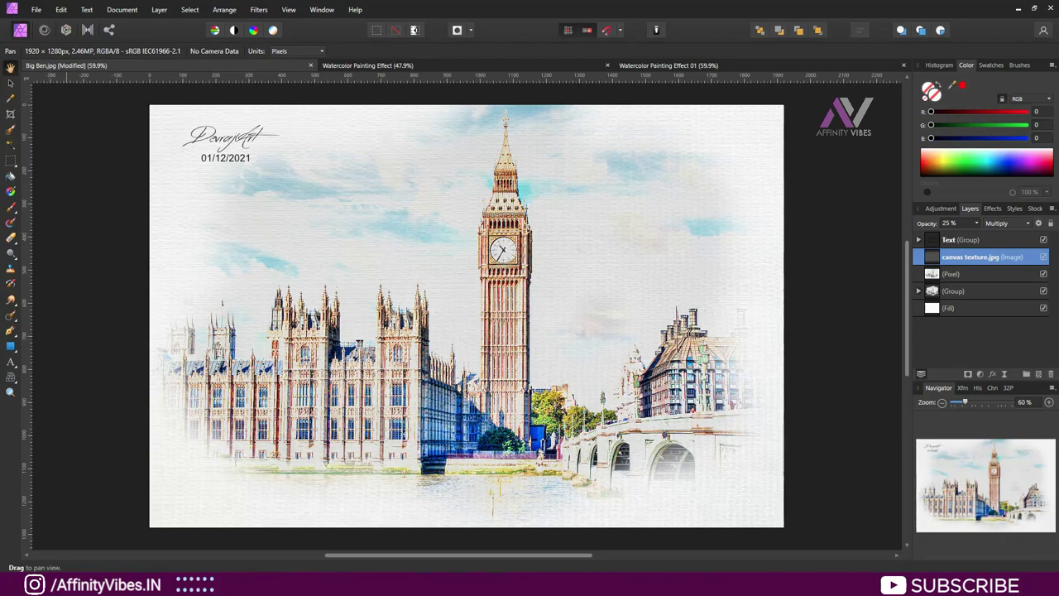
pyautogui.click(364, 65)
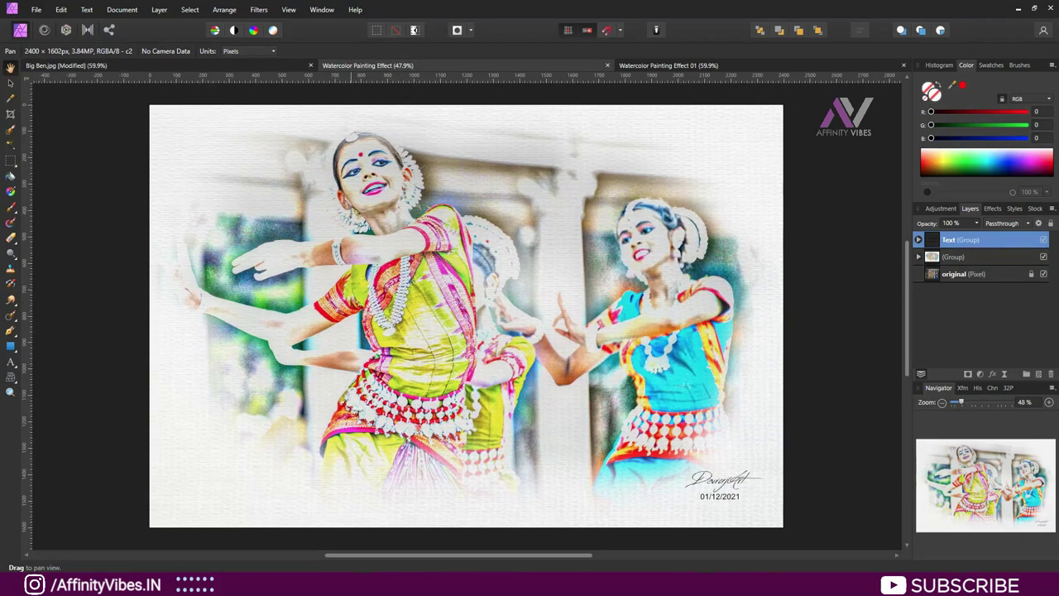
pyautogui.click(662, 65)
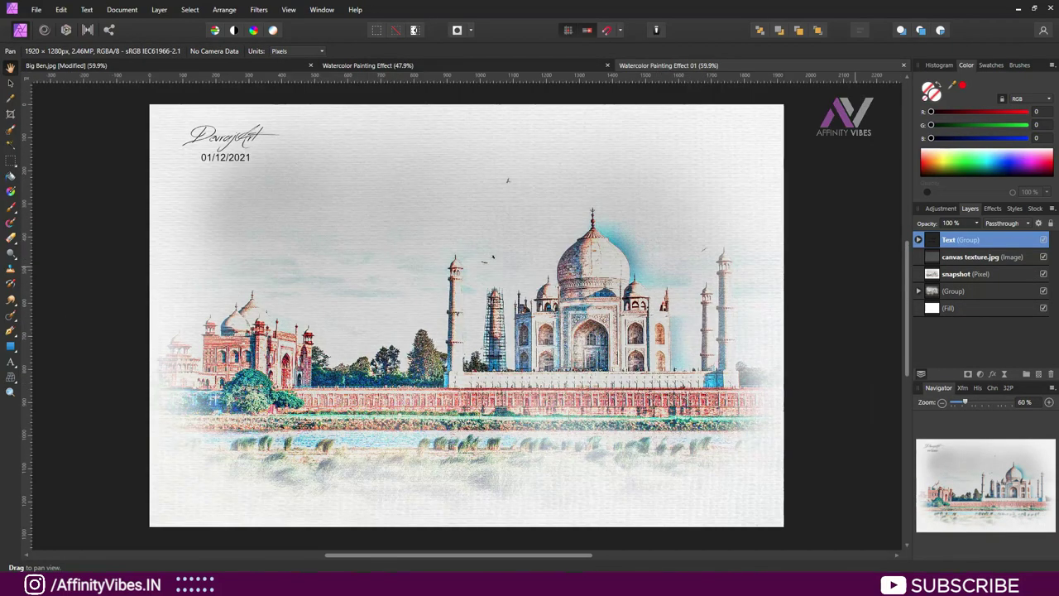
pyautogui.click(124, 66)
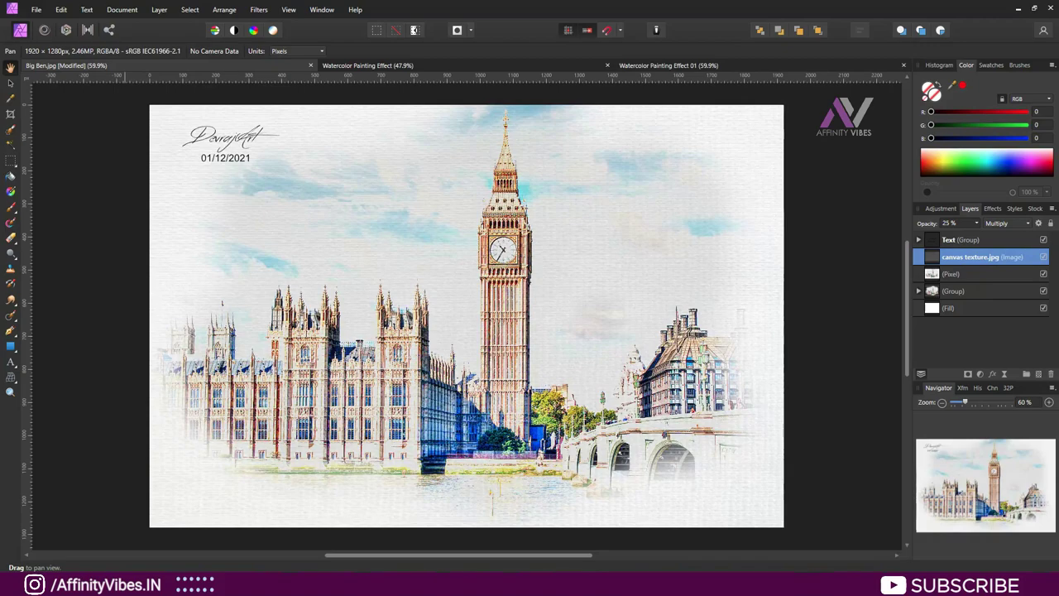